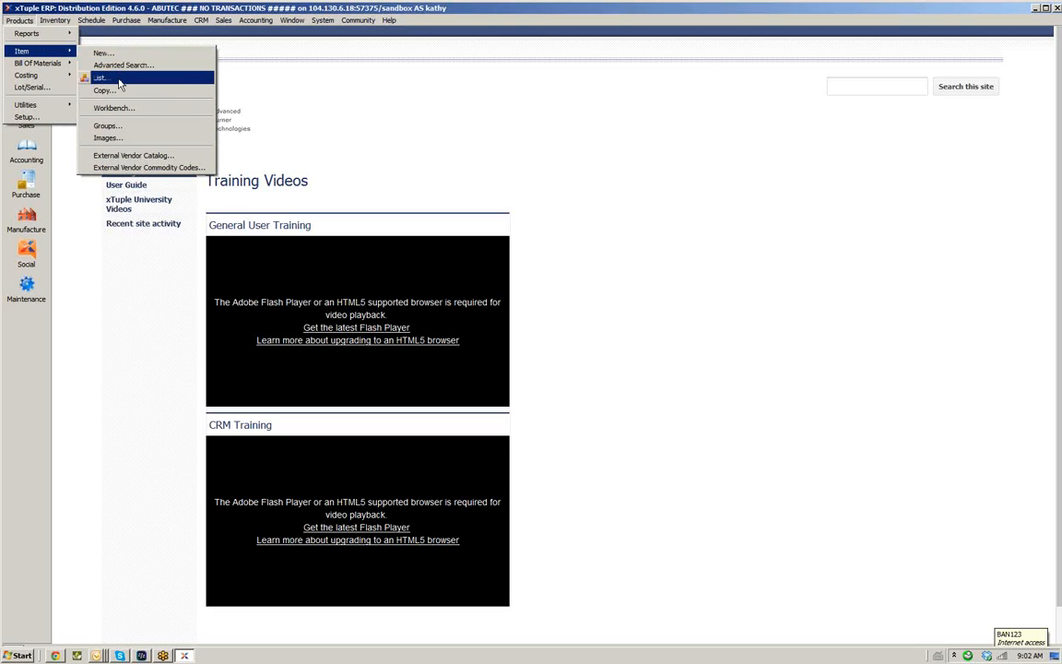
# Open the item list, maximize it to review the existing items, and close it
pyautogui.click(118, 78)
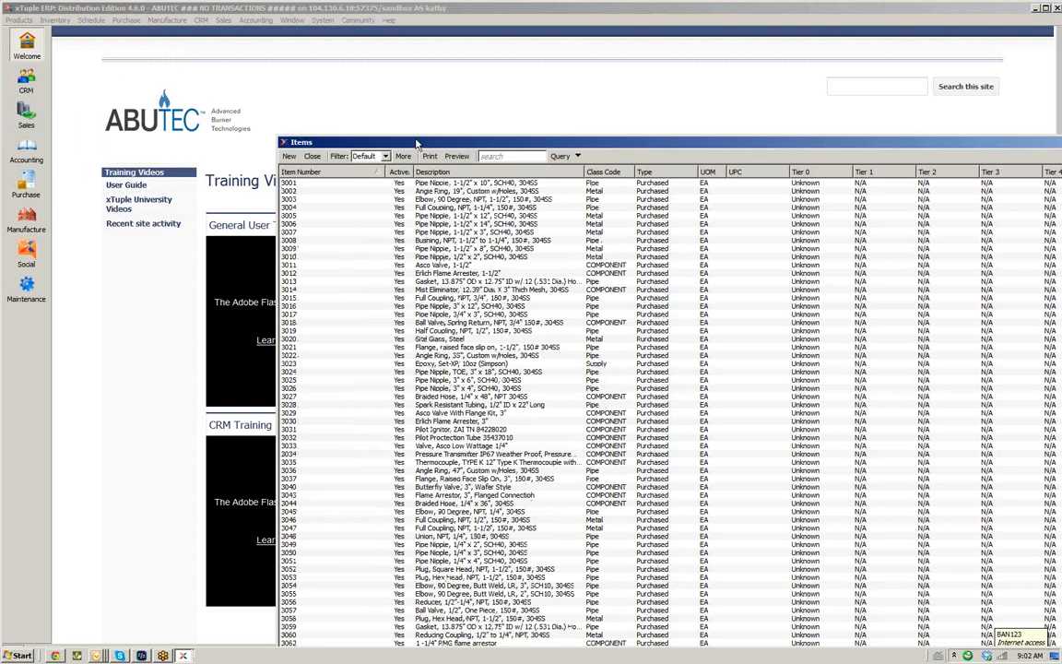
pyautogui.doubleClick(415, 145)
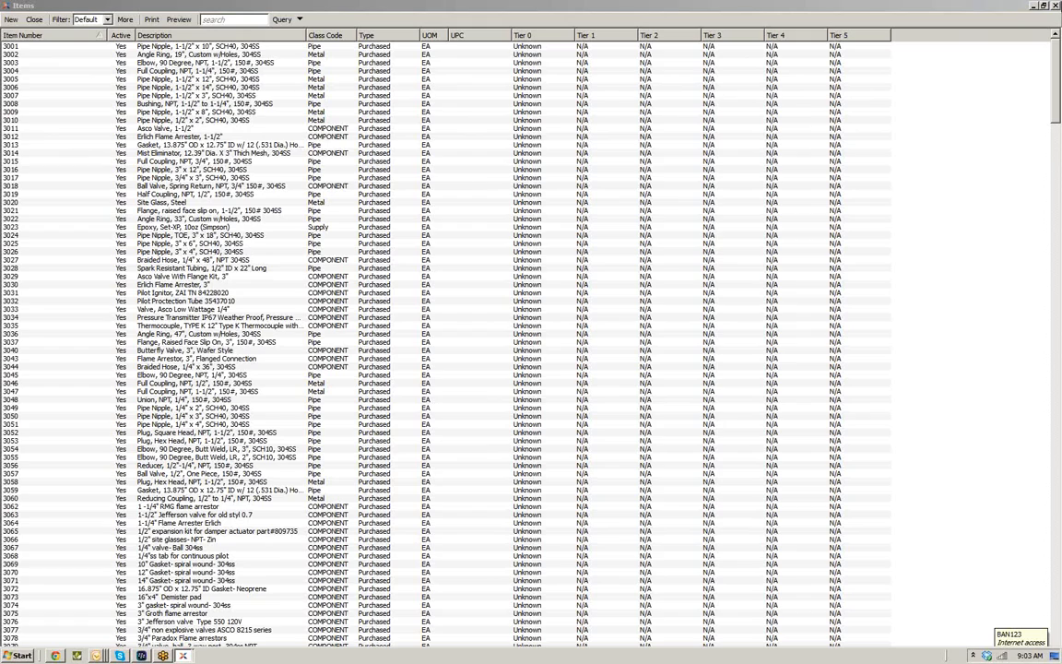
pyautogui.click(1057, 6)
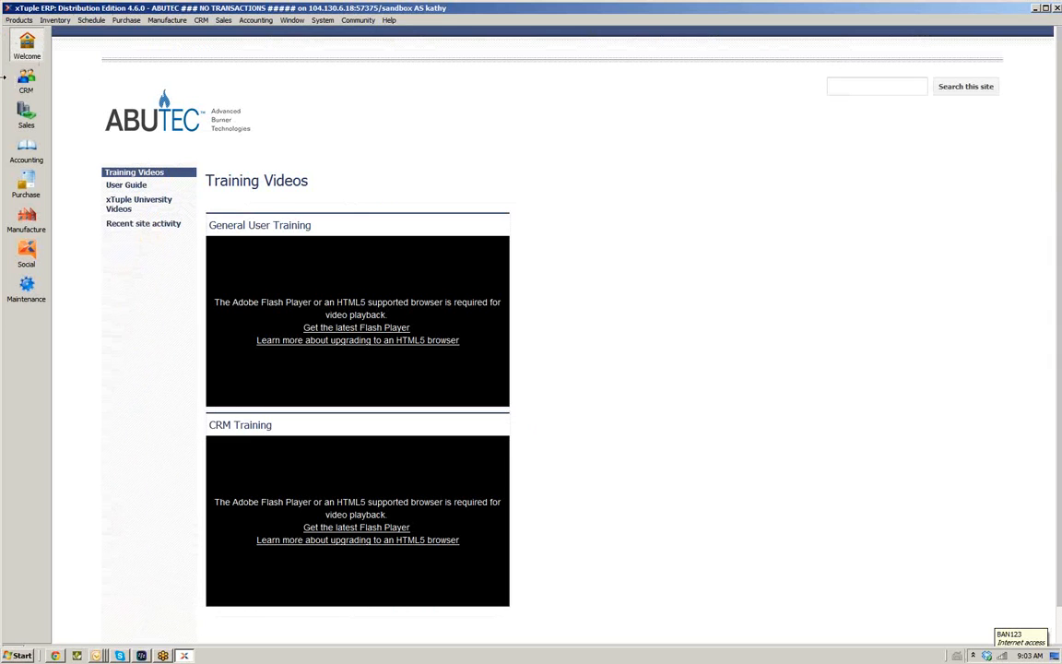
# Create a new item with item number 123456 and description Training
pyautogui.click(19, 20)
pyautogui.moveTo(55, 54)
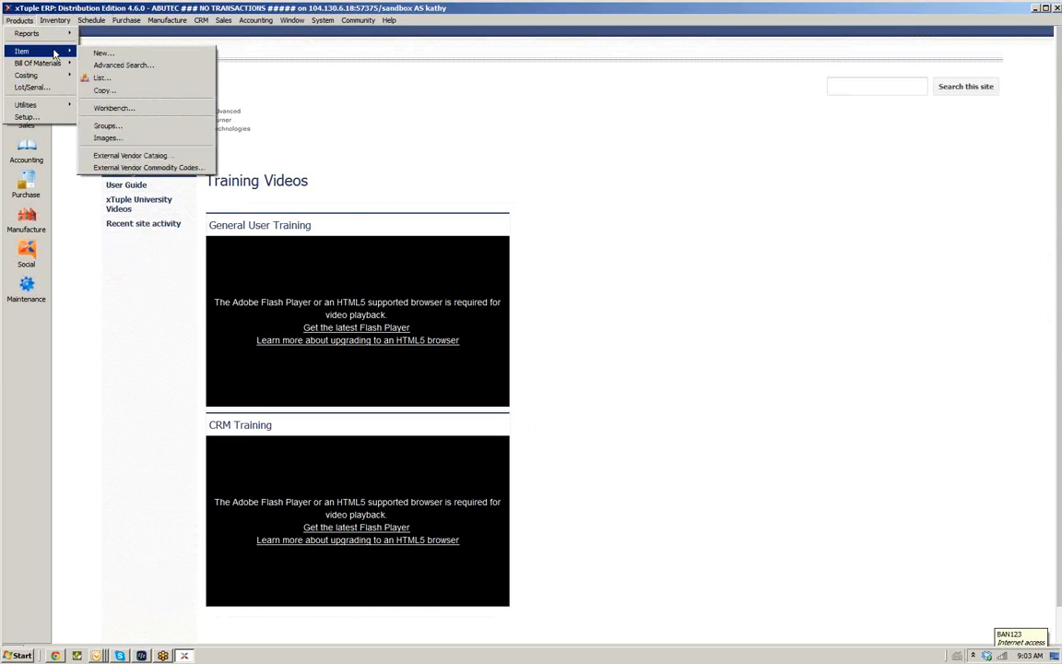
pyautogui.click(109, 54)
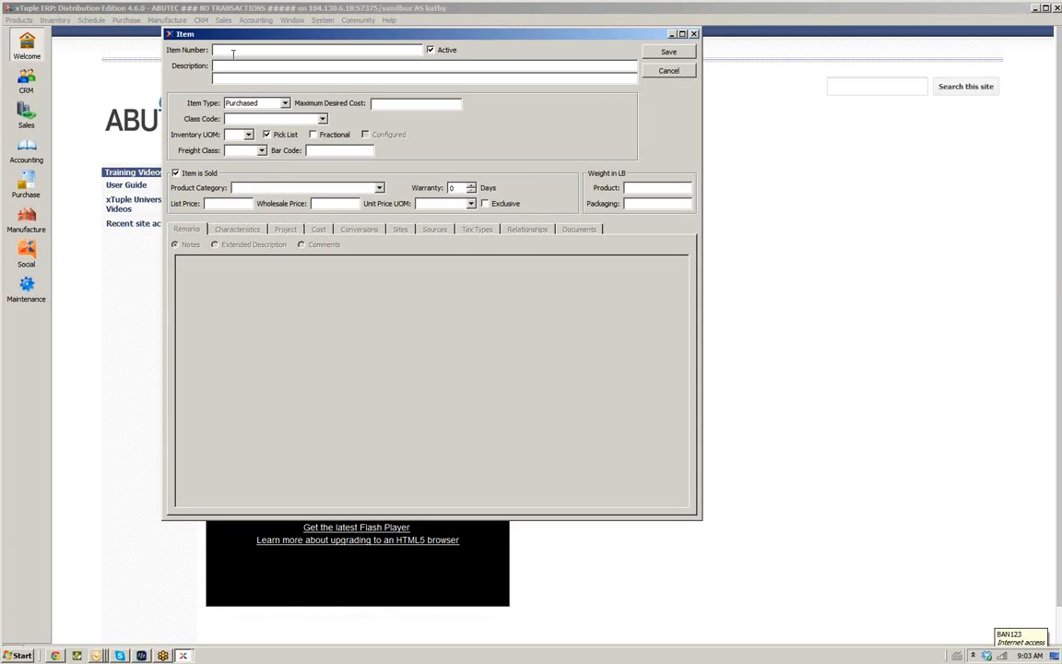
pyautogui.write('123456')
pyautogui.click(232, 66)
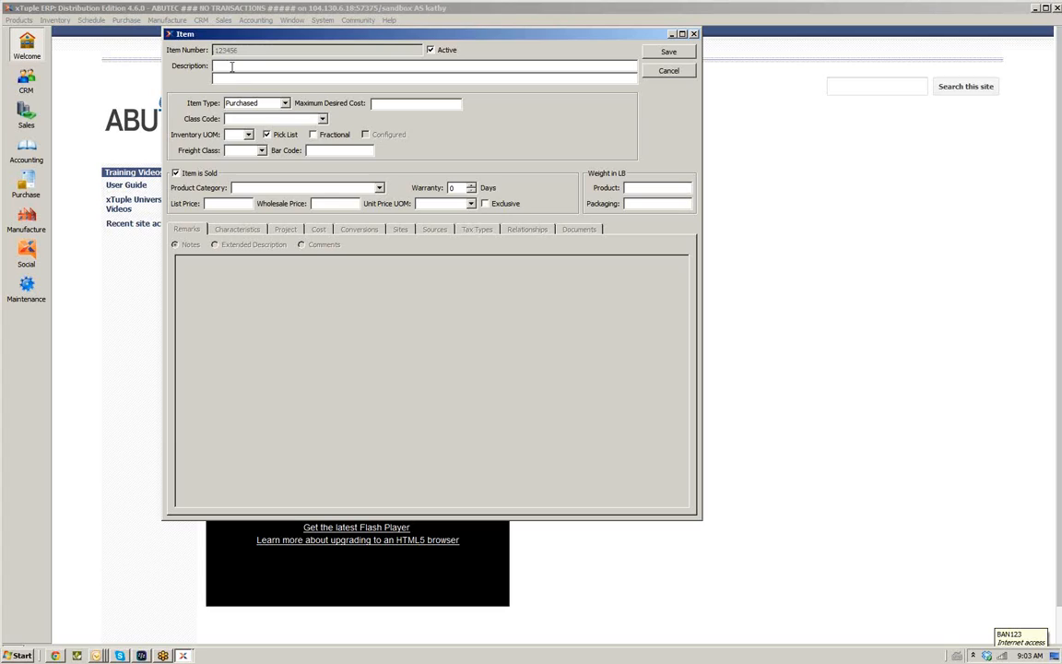
pyautogui.write('Training')
# Set the item type to Manufactured and the class code to Metal-Sheet Metal
pyautogui.click(286, 104)
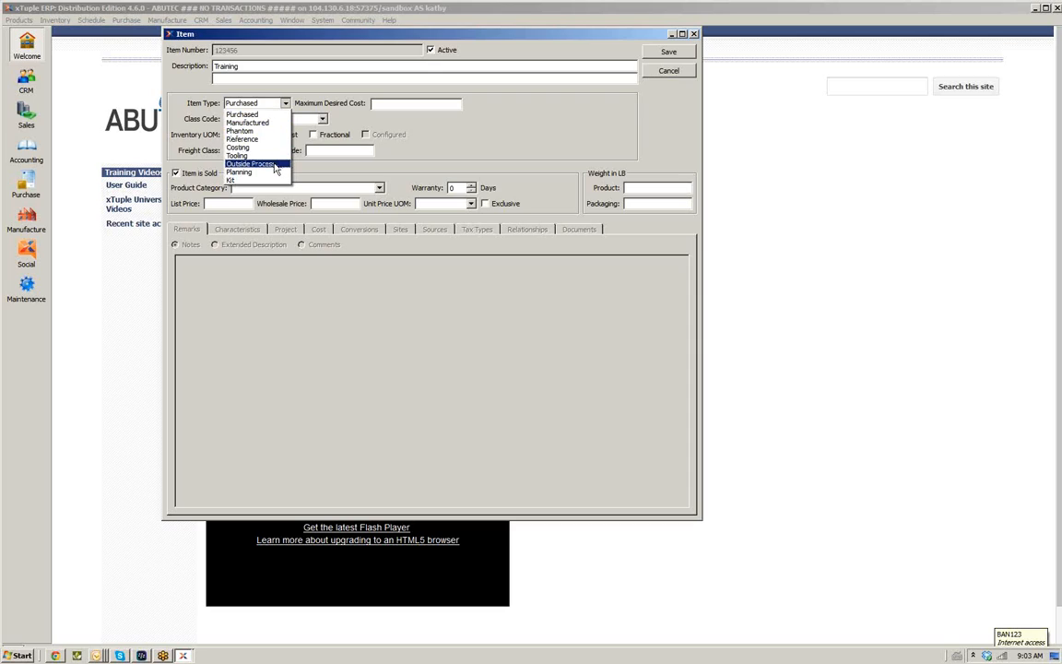
pyautogui.click(278, 122)
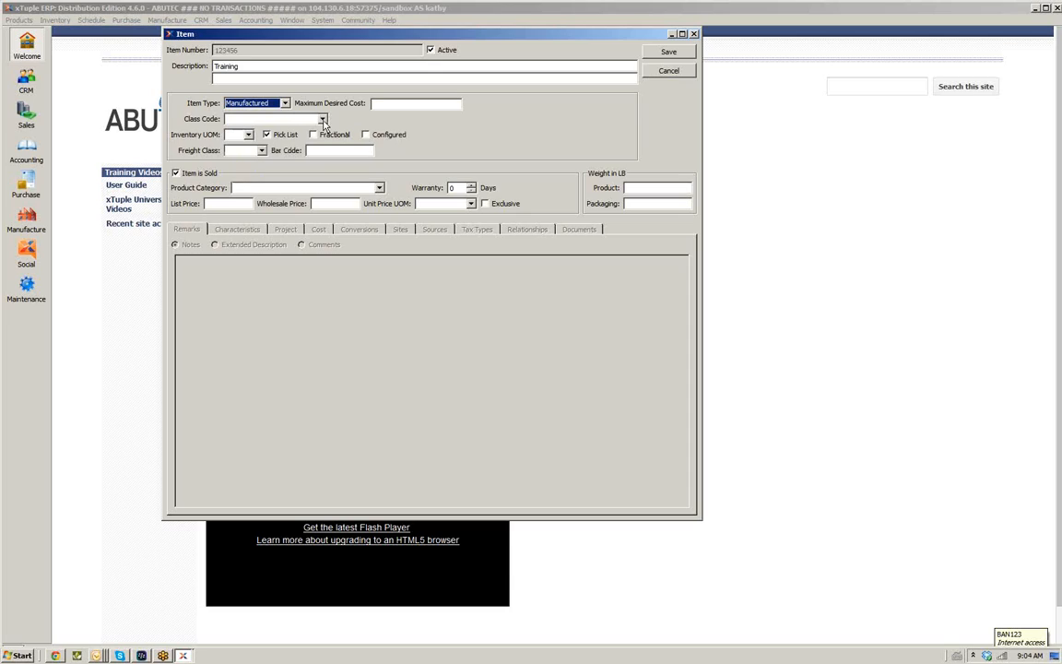
pyautogui.click(322, 121)
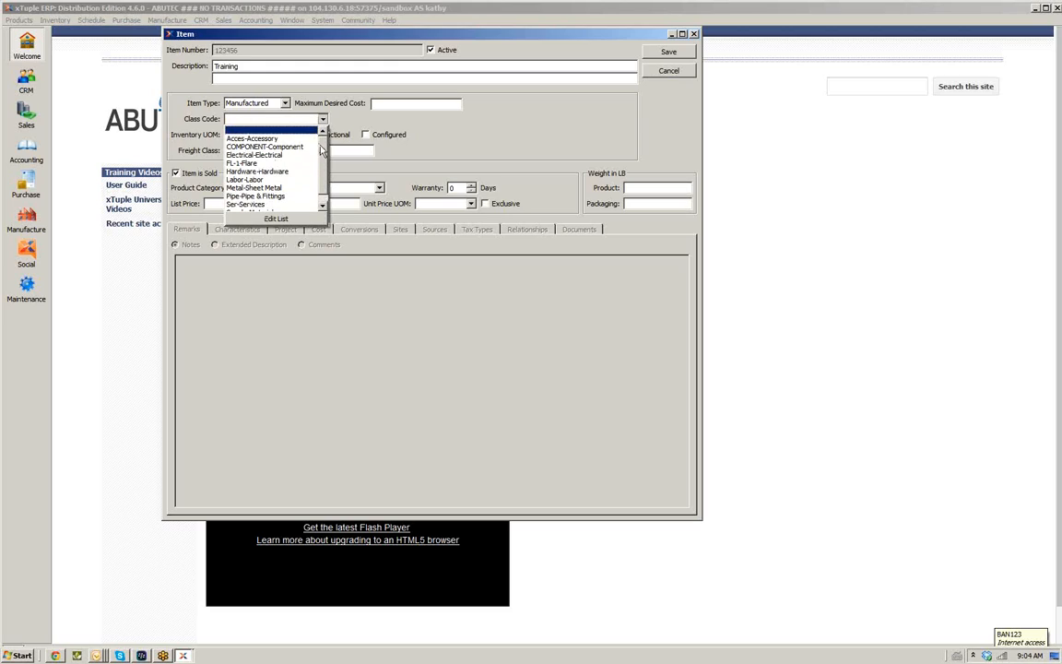
pyautogui.scroll(-1, 322, 175)
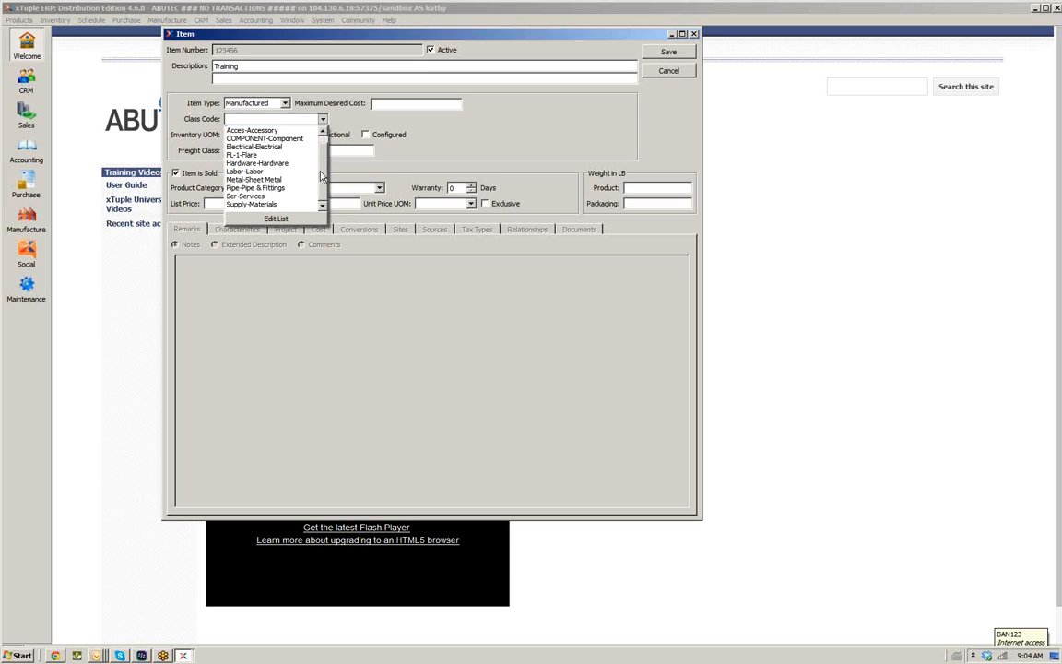
pyautogui.scroll(1, 327, 184)
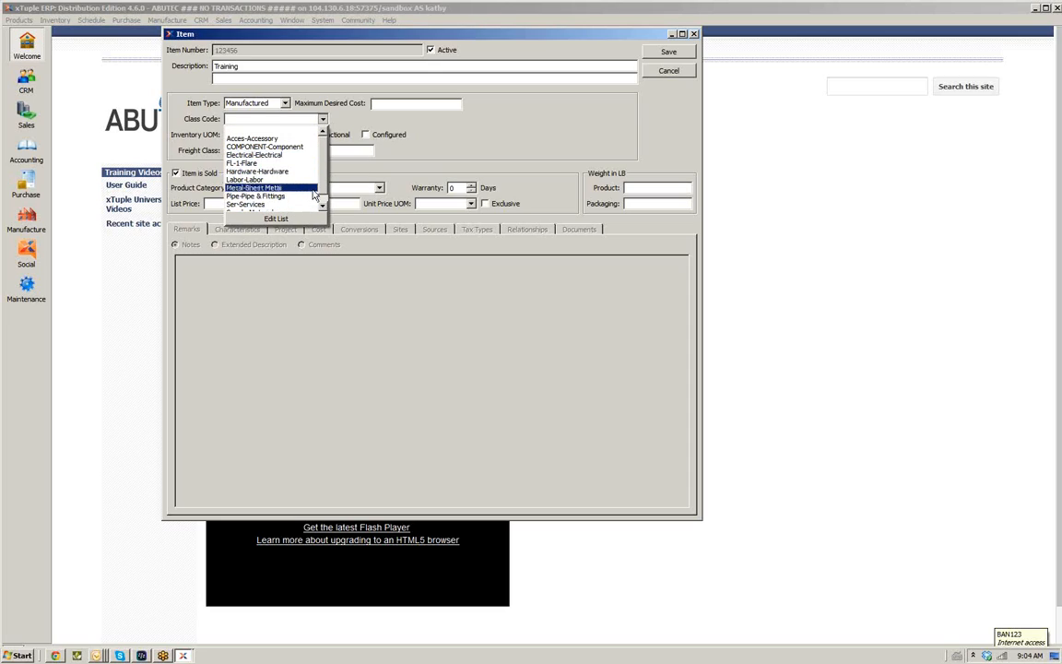
pyautogui.moveTo(321, 175); pyautogui.dragTo(325, 199)
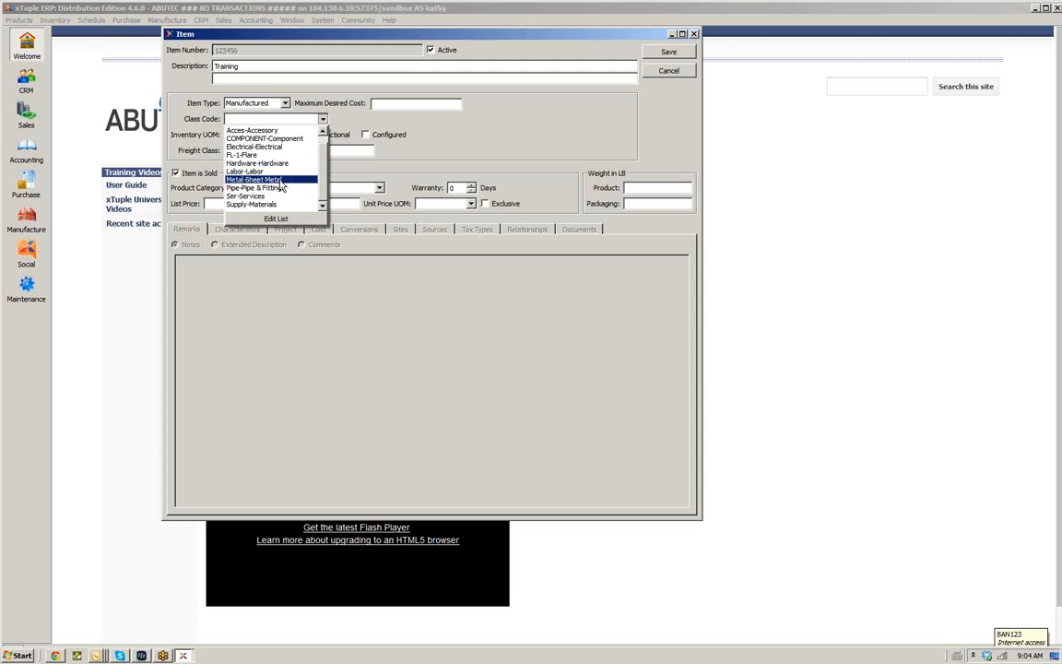
pyautogui.click(279, 180)
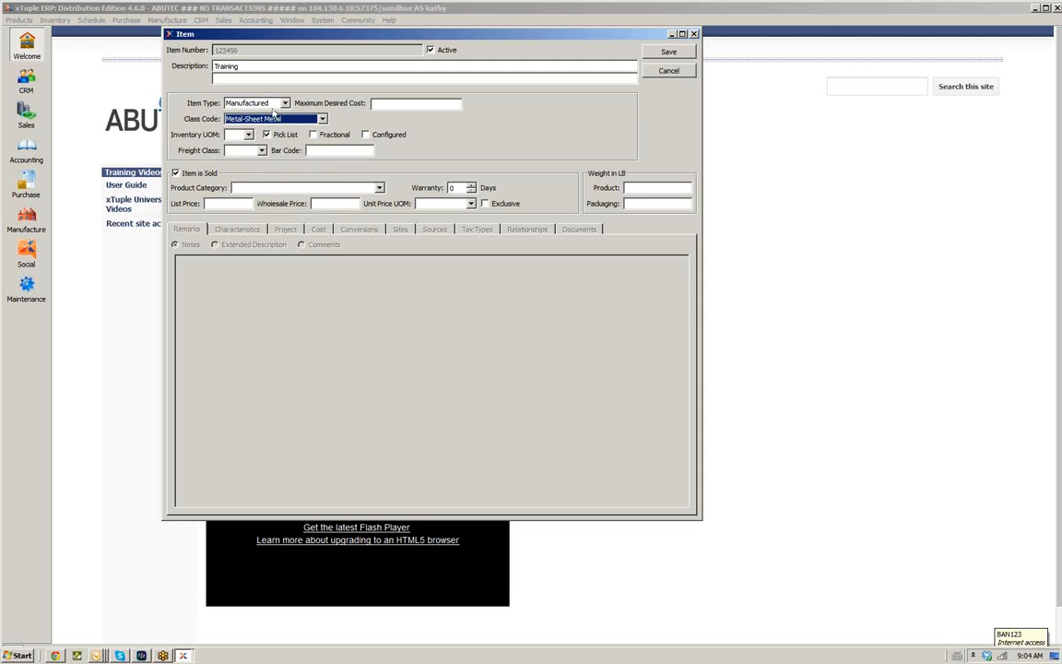
# Set the inventory unit of measure to EA and the freight class to TK-Truck
pyautogui.click(248, 136)
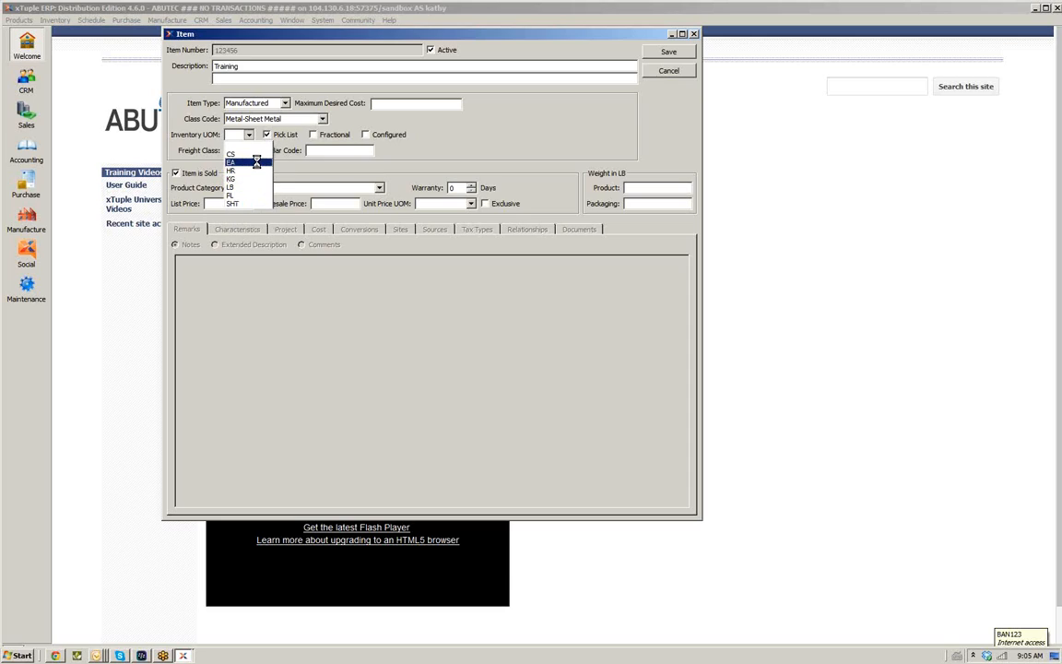
pyautogui.click(244, 162)
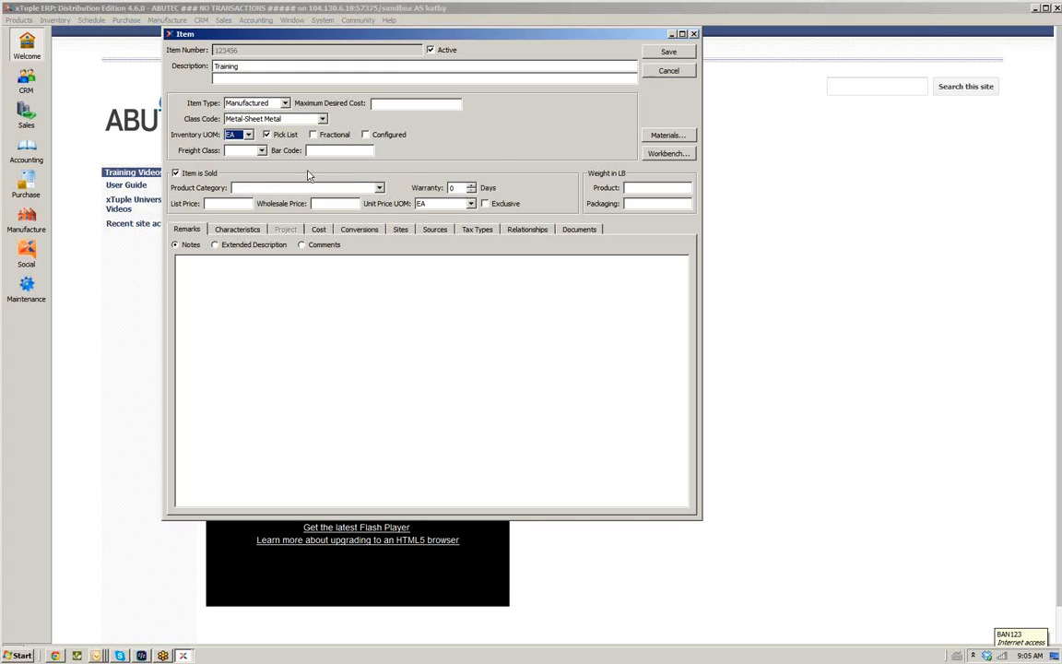
pyautogui.click(261, 152)
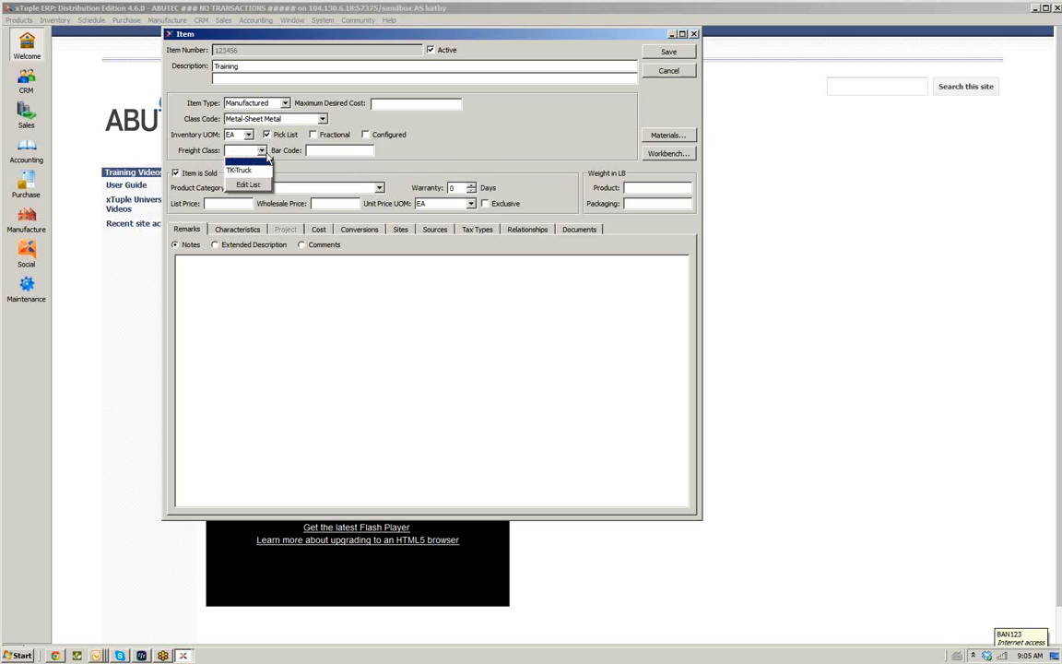
pyautogui.click(240, 169)
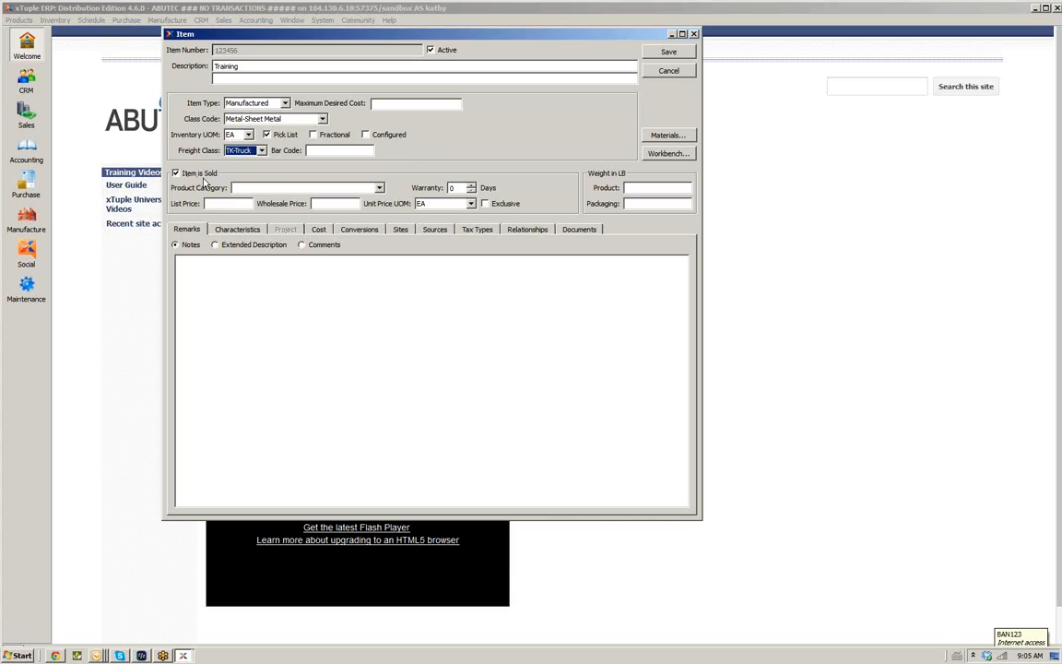
# Set the product category to STANDARD - Standard and the list price to 12.00
pyautogui.click(378, 188)
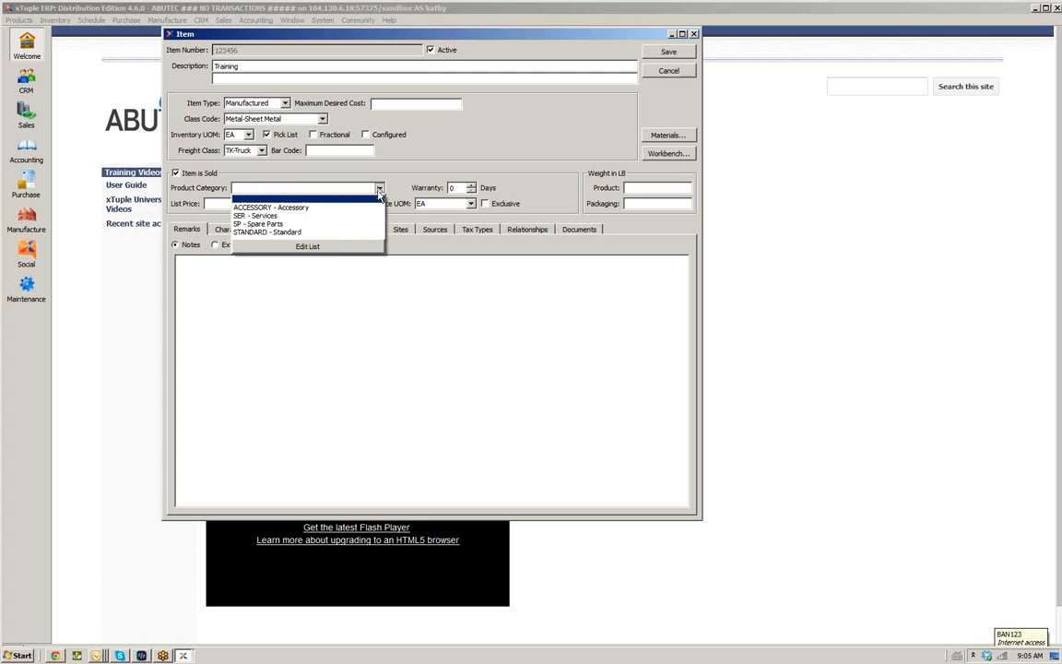
pyautogui.click(351, 235)
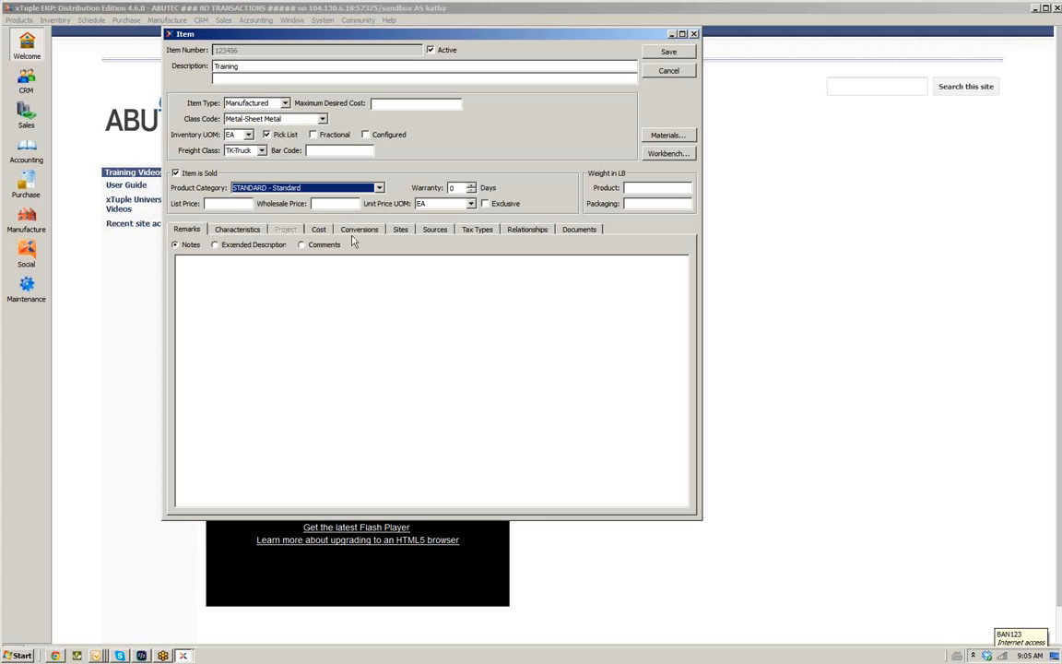
pyautogui.click(236, 203)
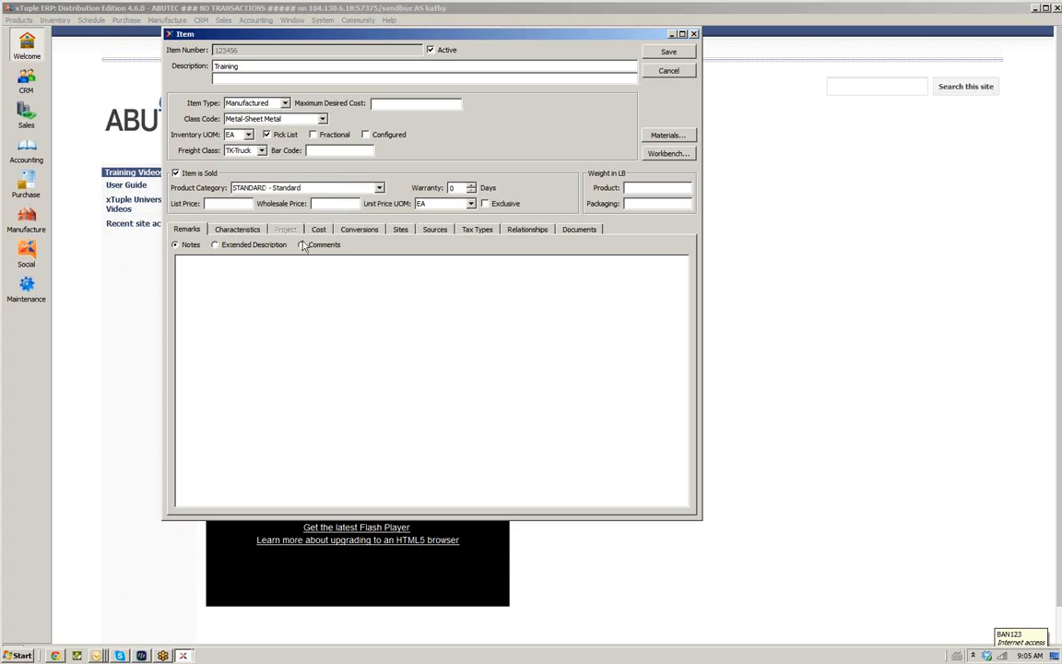
pyautogui.write('12.00')
pyautogui.click(271, 267)
# Review the item's remark comments, notes and characteristics sections
pyautogui.click(316, 245)
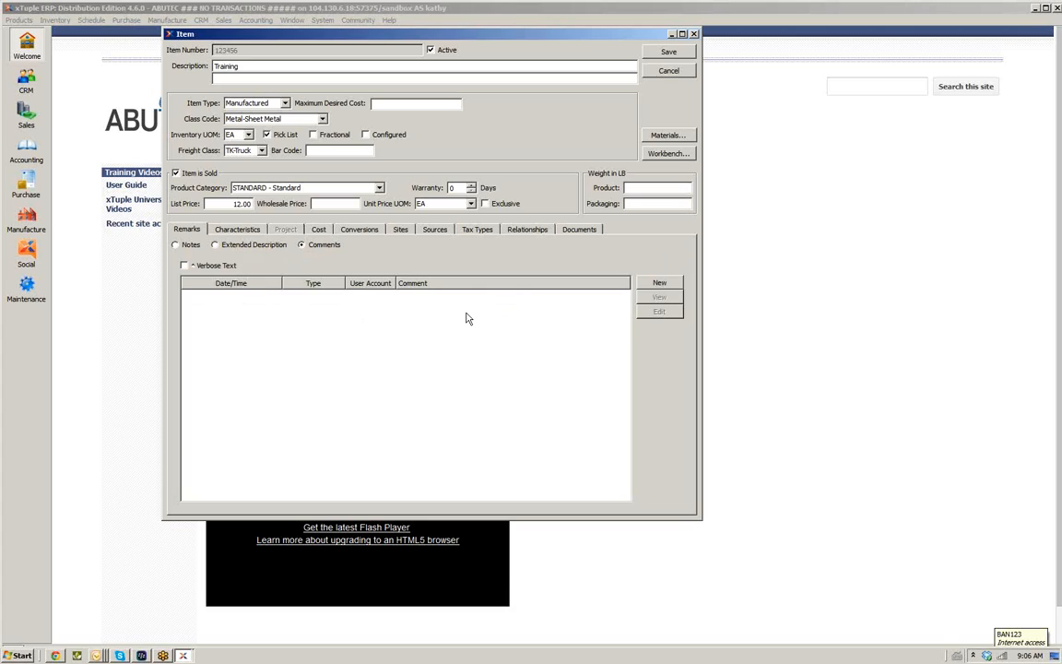
pyautogui.click(177, 245)
pyautogui.click(237, 228)
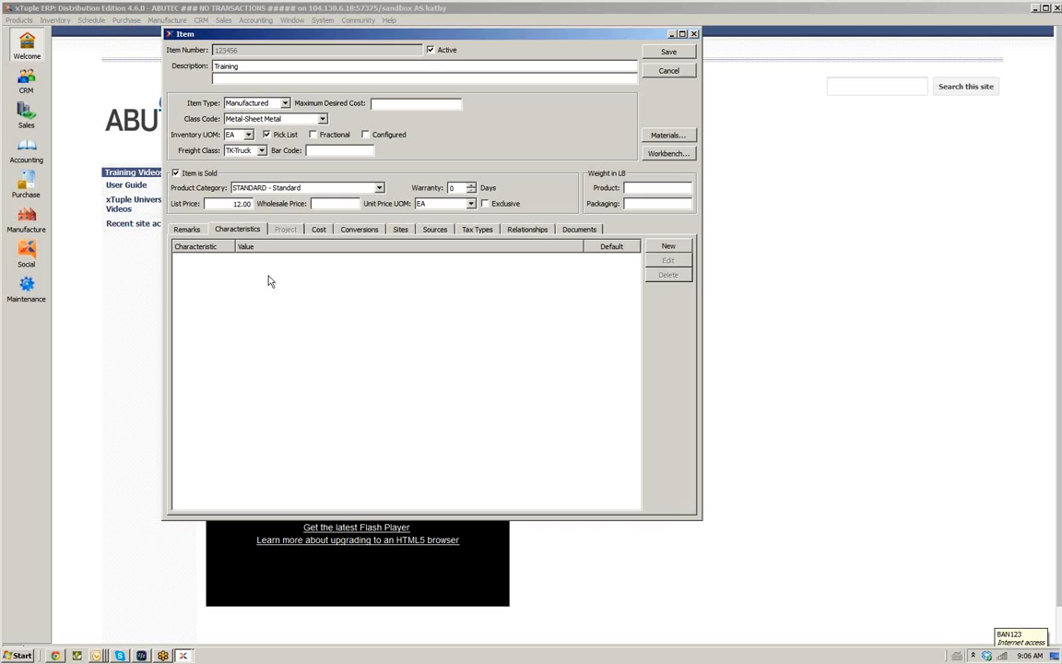
# Add a Labor 1 cost element with an actual cost of 5.00, posting it to standard cost
pyautogui.click(318, 230)
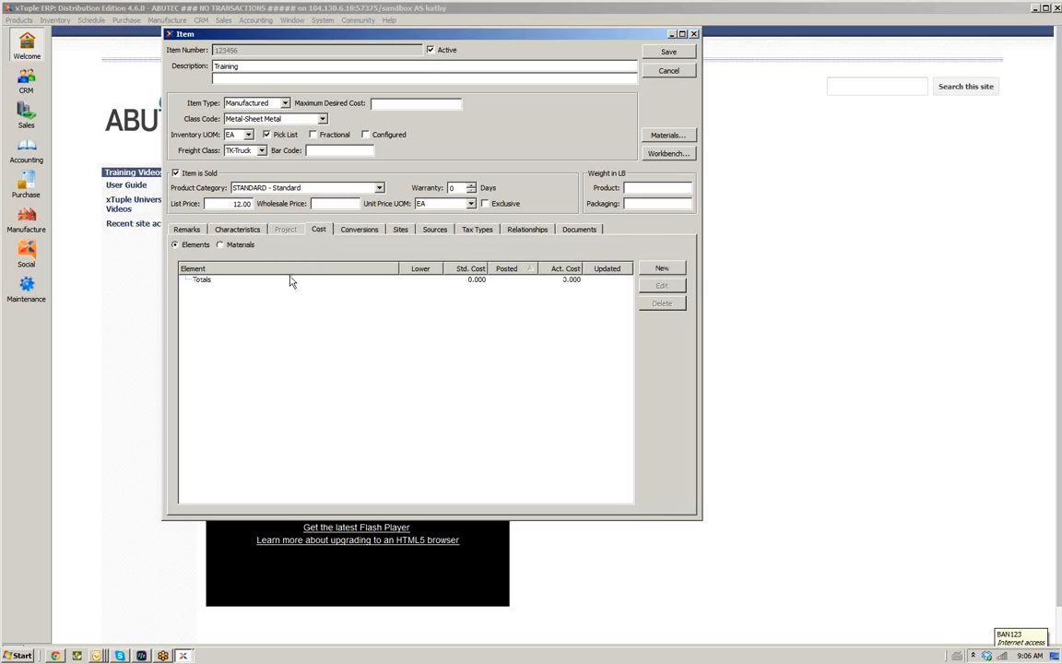
pyautogui.click(478, 281)
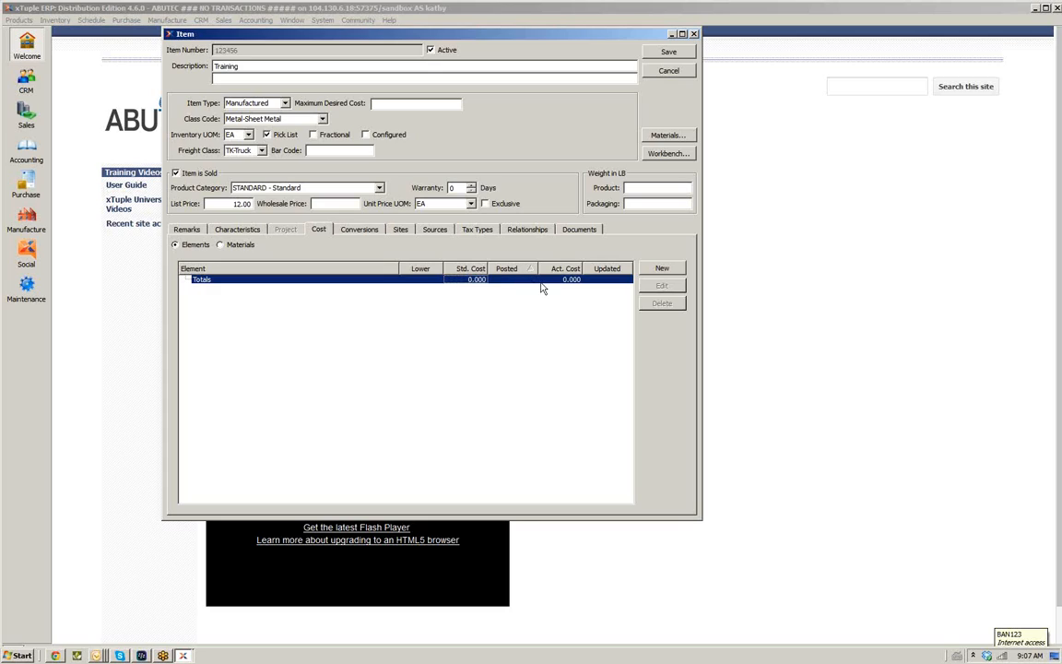
pyautogui.click(661, 268)
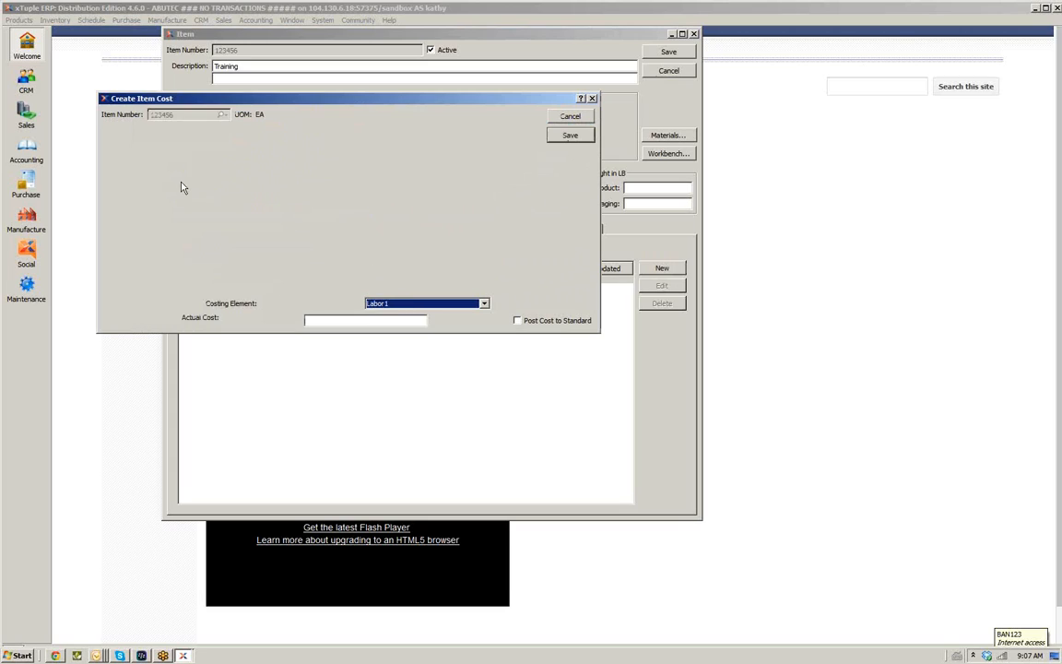
pyautogui.click(483, 304)
pyautogui.click(378, 315)
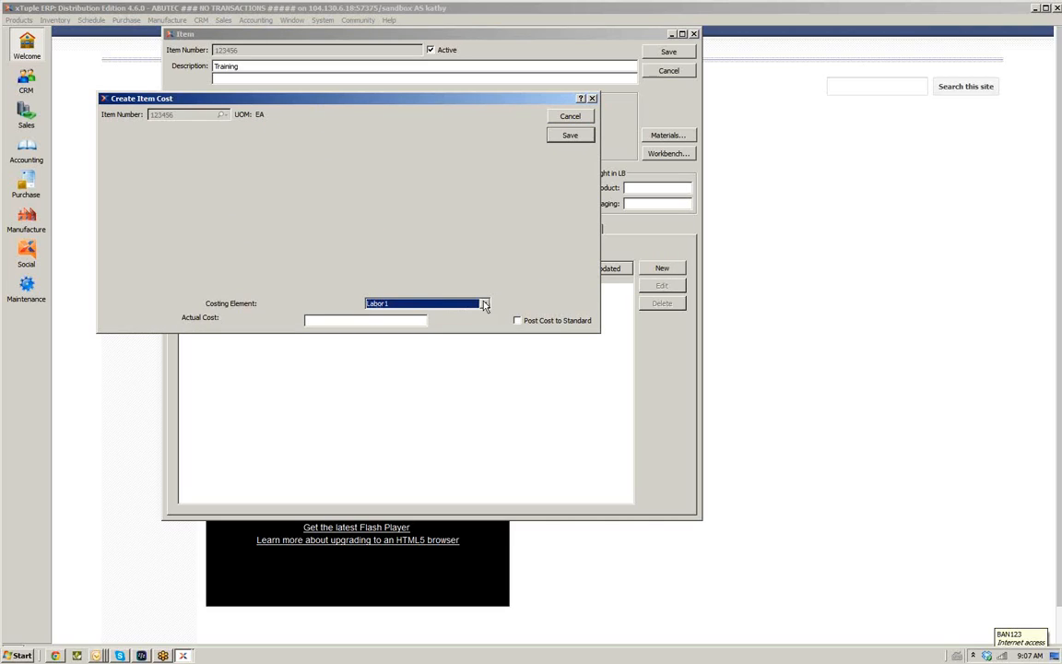
pyautogui.click(365, 321)
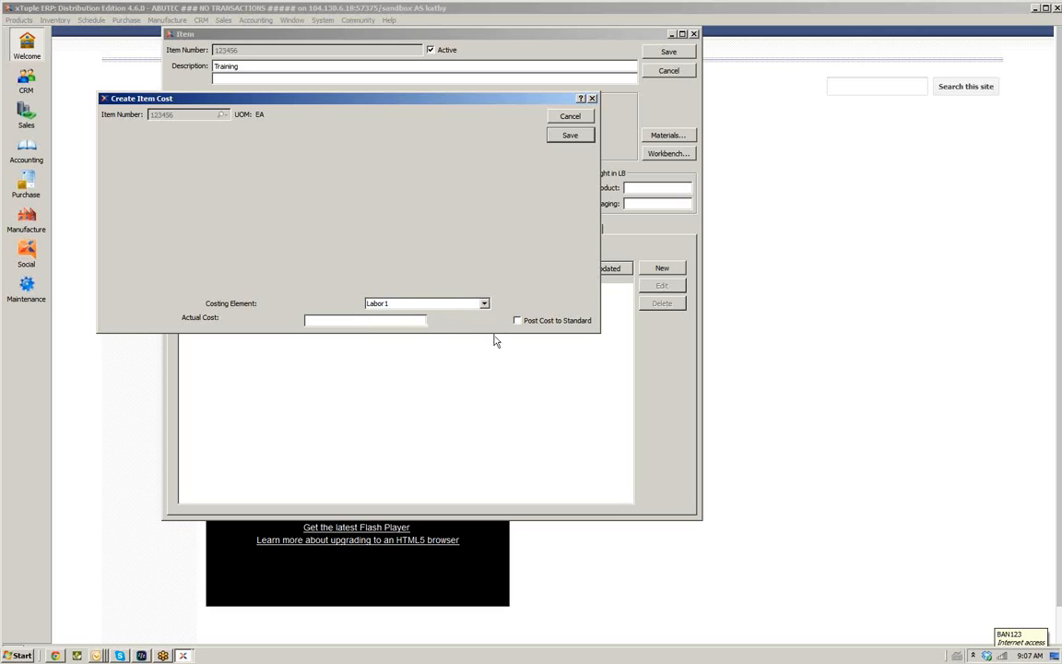
pyautogui.write('8.00')
pyautogui.click(518, 321)
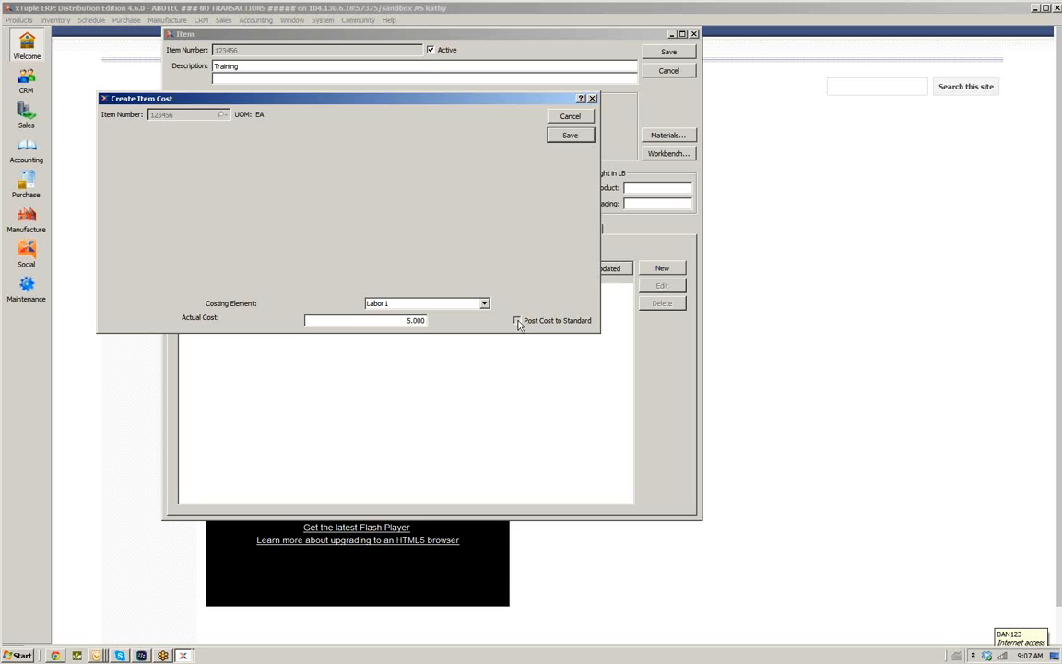
pyautogui.click(570, 136)
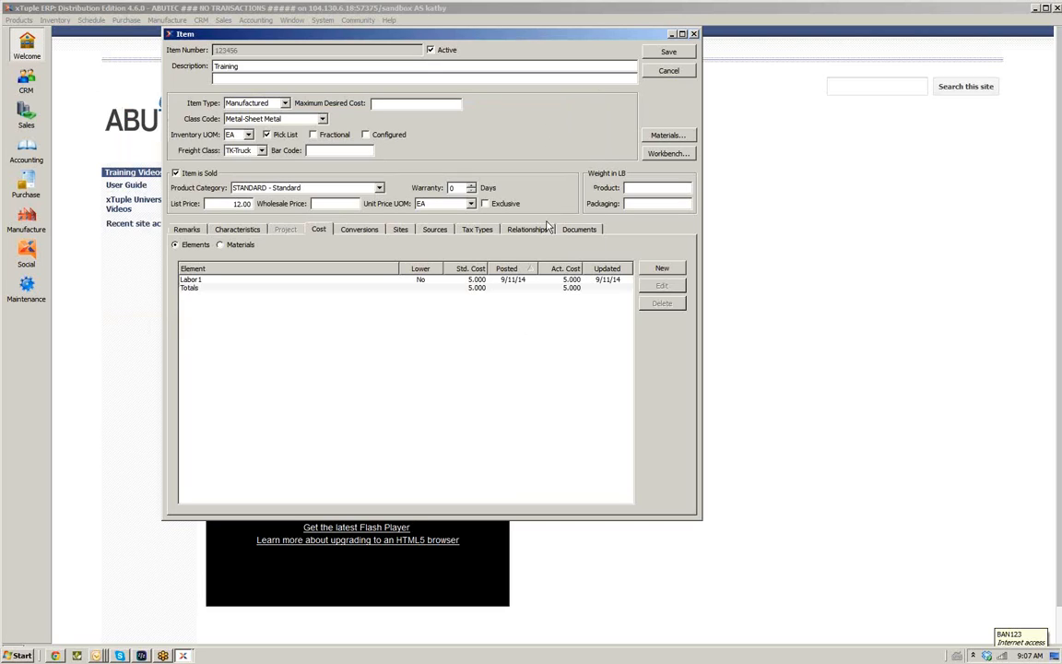
# Reopen the Labor 1 cost element for editing and save it again
pyautogui.click(514, 283)
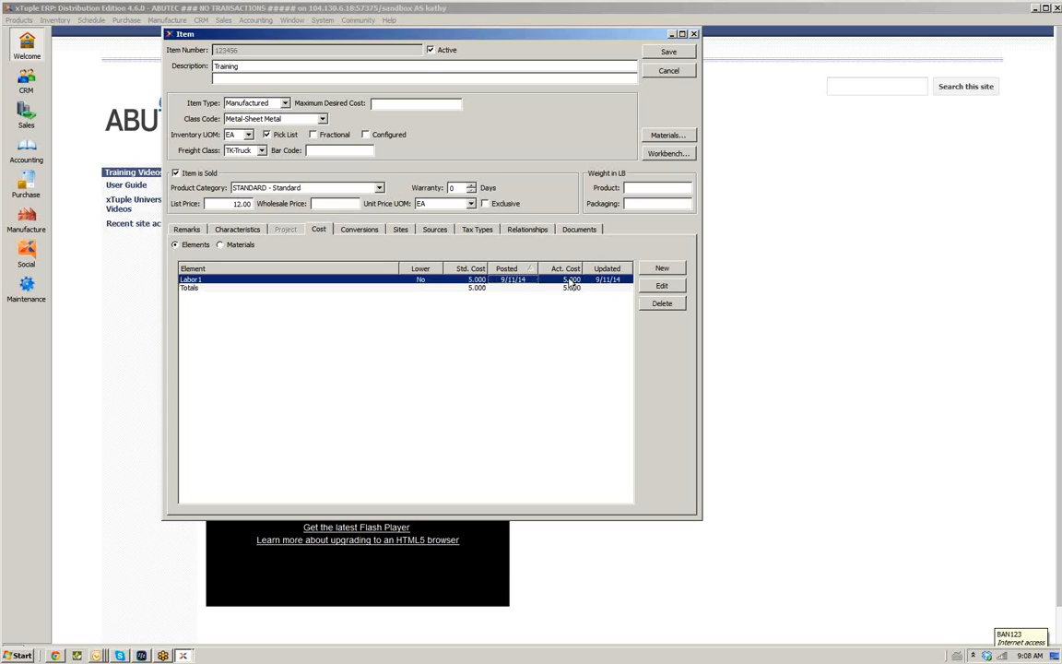
pyautogui.click(649, 288)
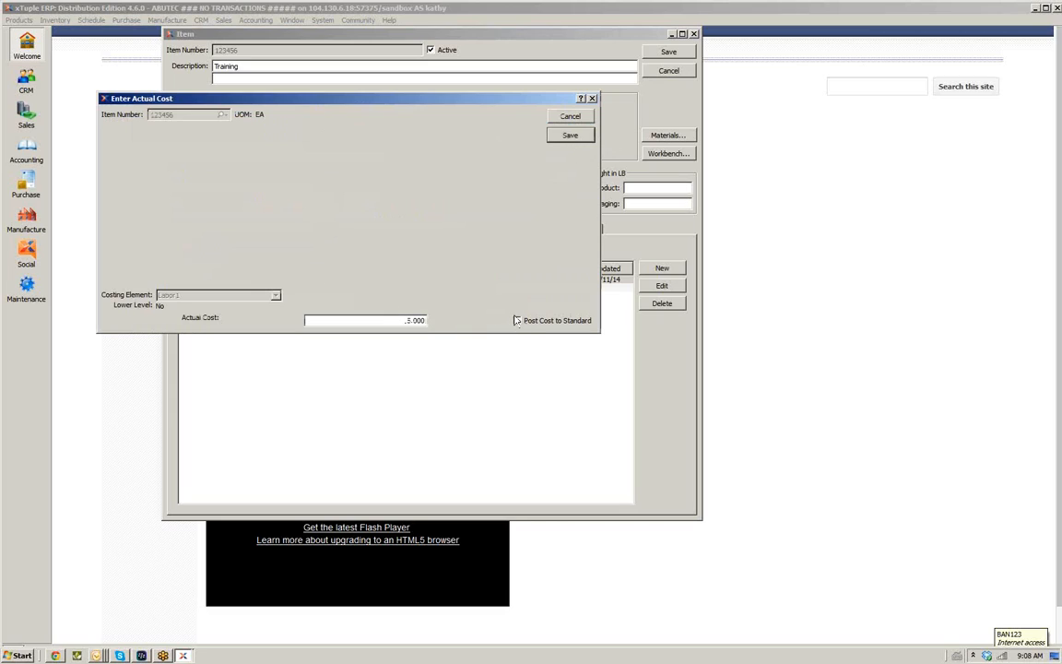
pyautogui.click(572, 136)
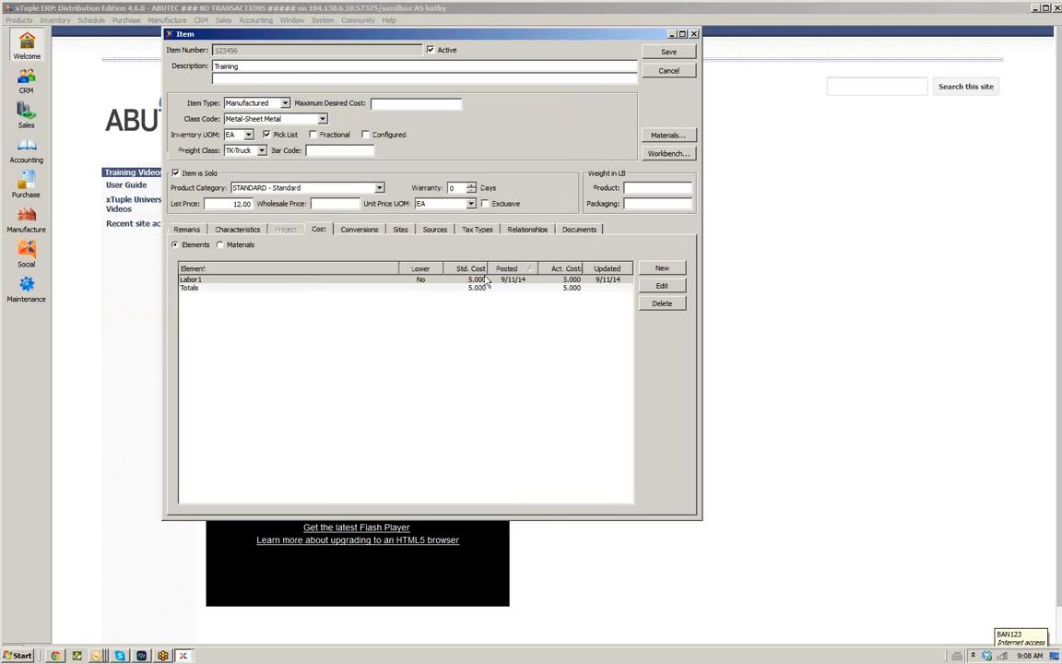
pyautogui.click(367, 231)
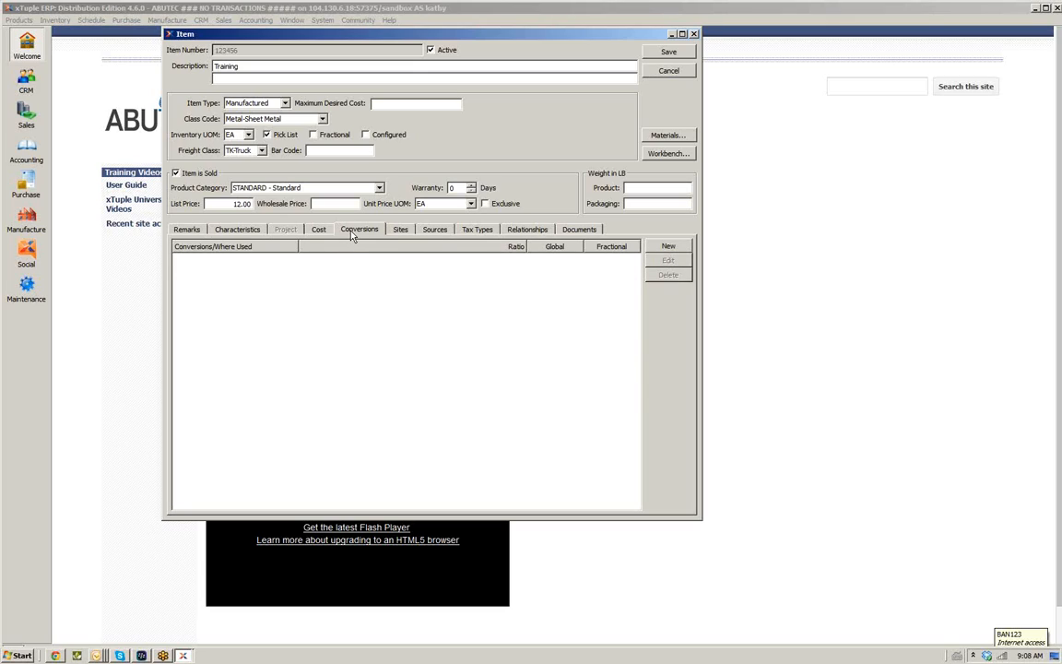
pyautogui.click(658, 250)
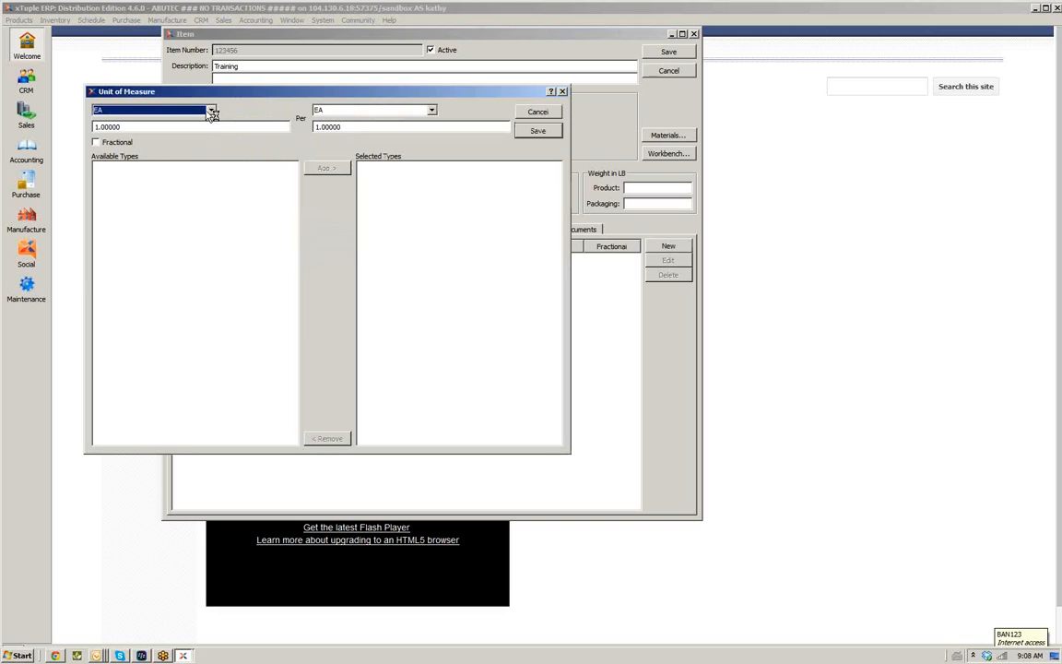
pyautogui.click(433, 112)
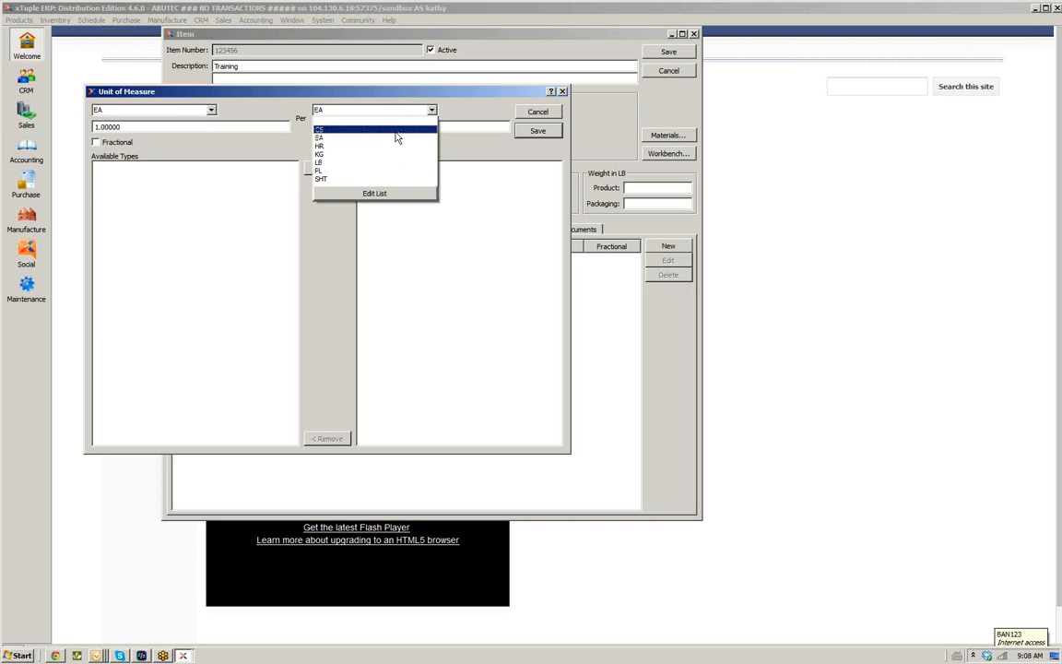
pyautogui.click(394, 130)
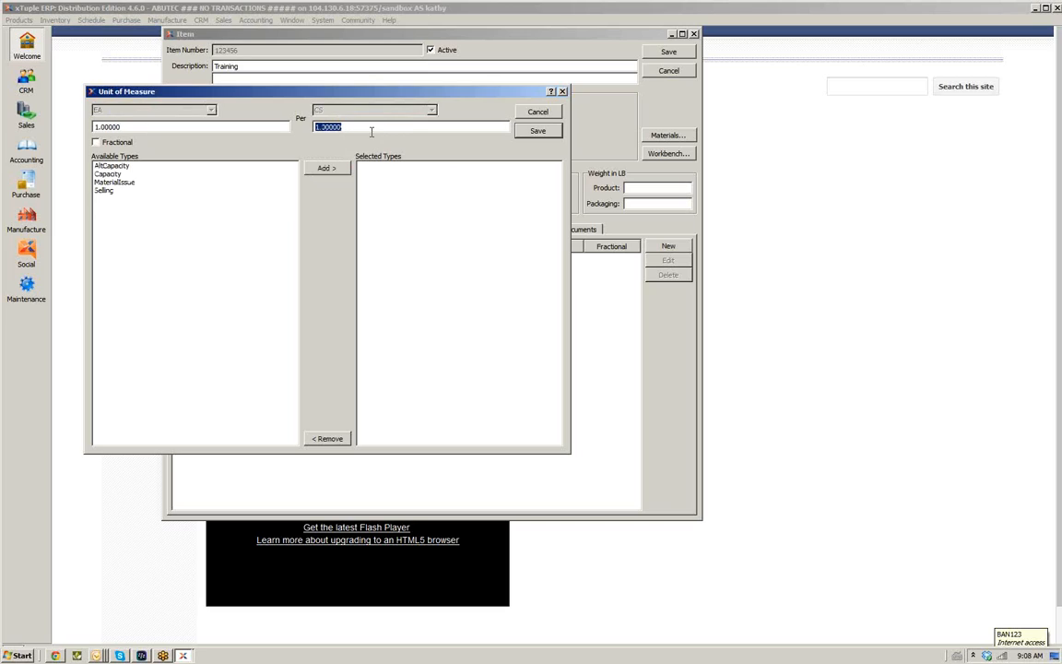
pyautogui.click(536, 112)
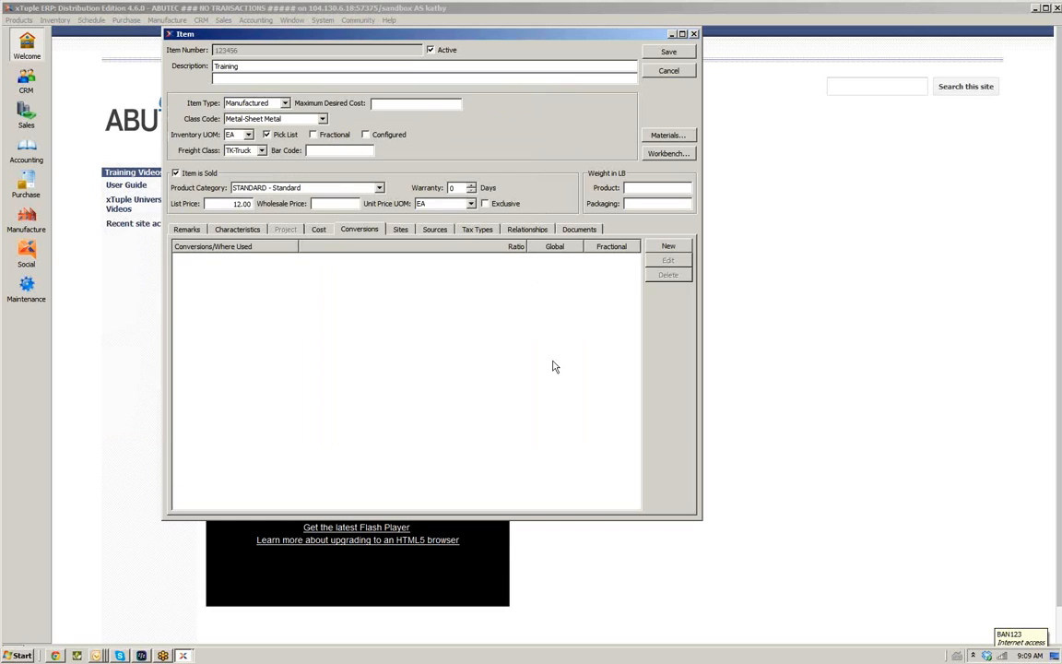
# Add a new item site at THR and mark that the site can manufacture this item
pyautogui.click(402, 231)
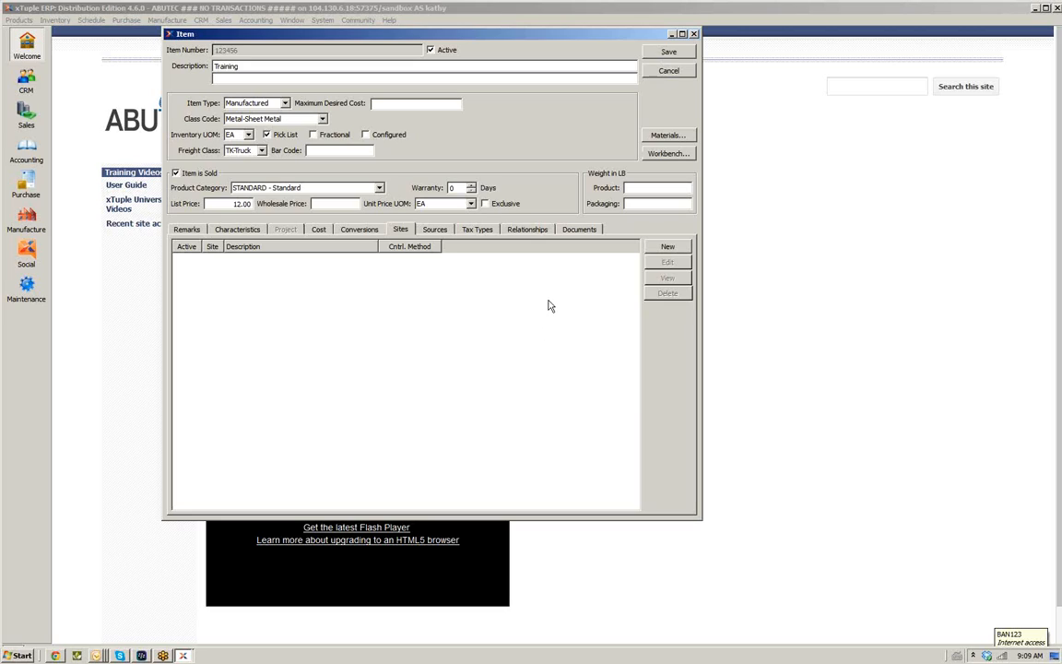
pyautogui.click(666, 246)
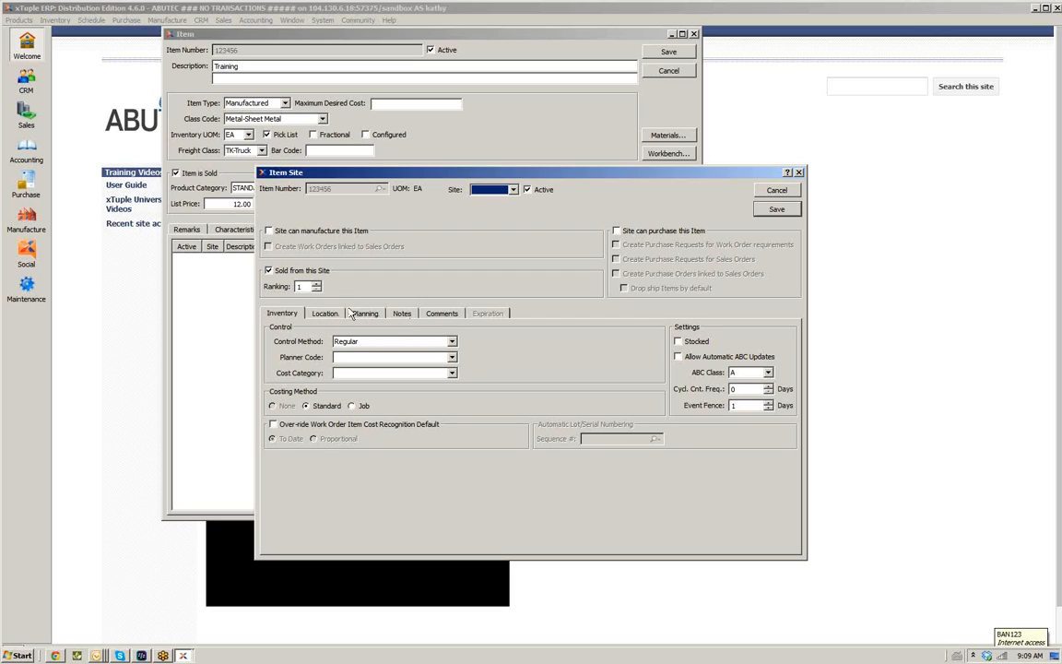
pyautogui.click(514, 192)
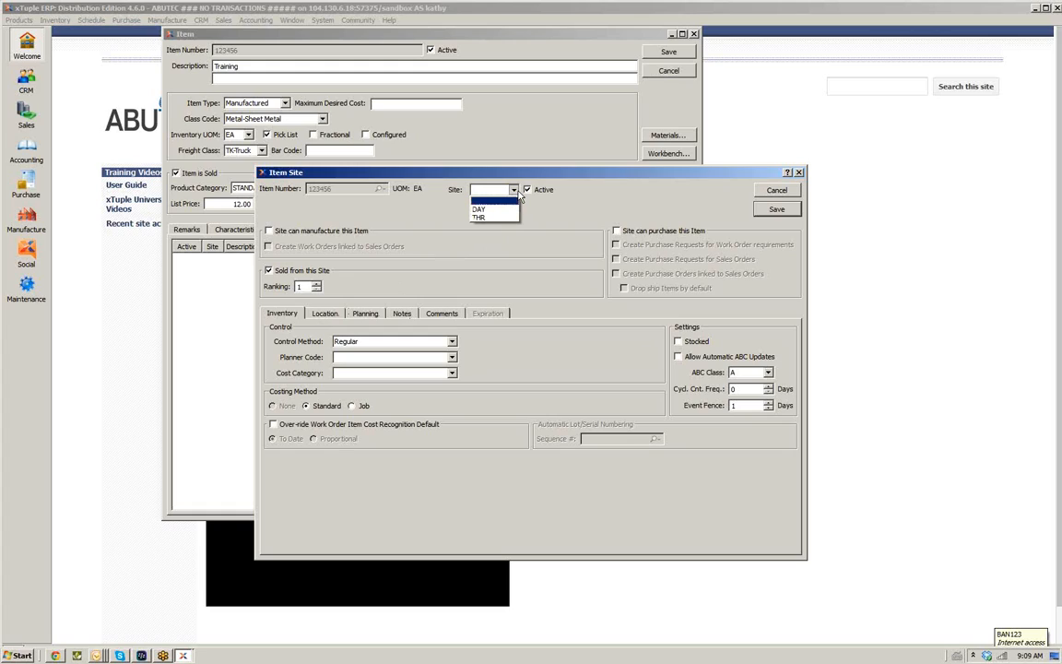
pyautogui.click(504, 218)
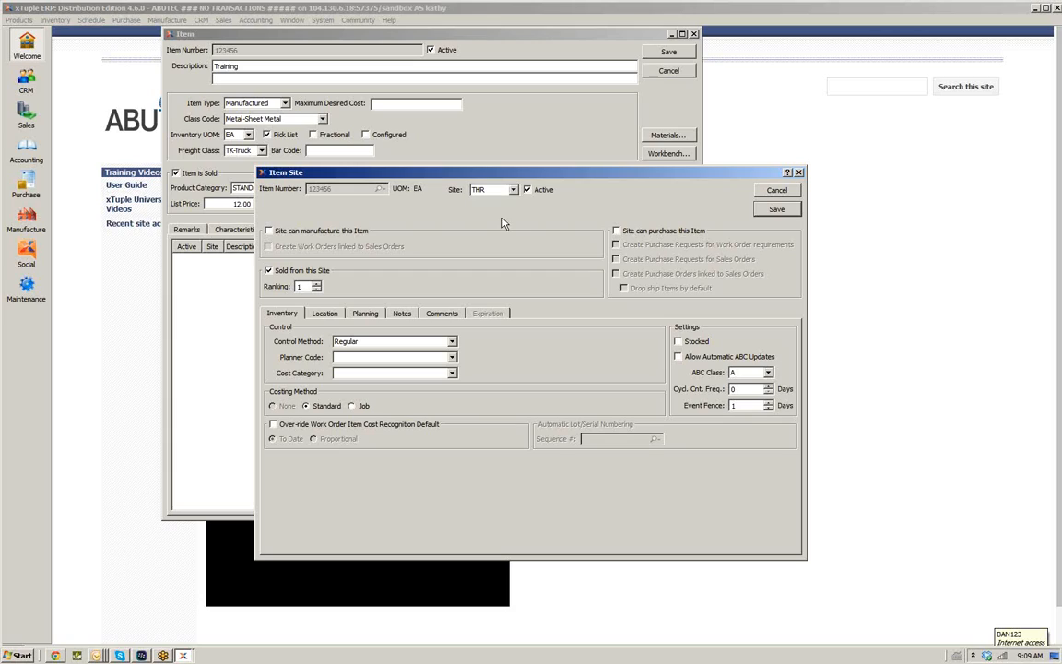
pyautogui.click(268, 231)
pyautogui.click(623, 236)
pyautogui.click(616, 232)
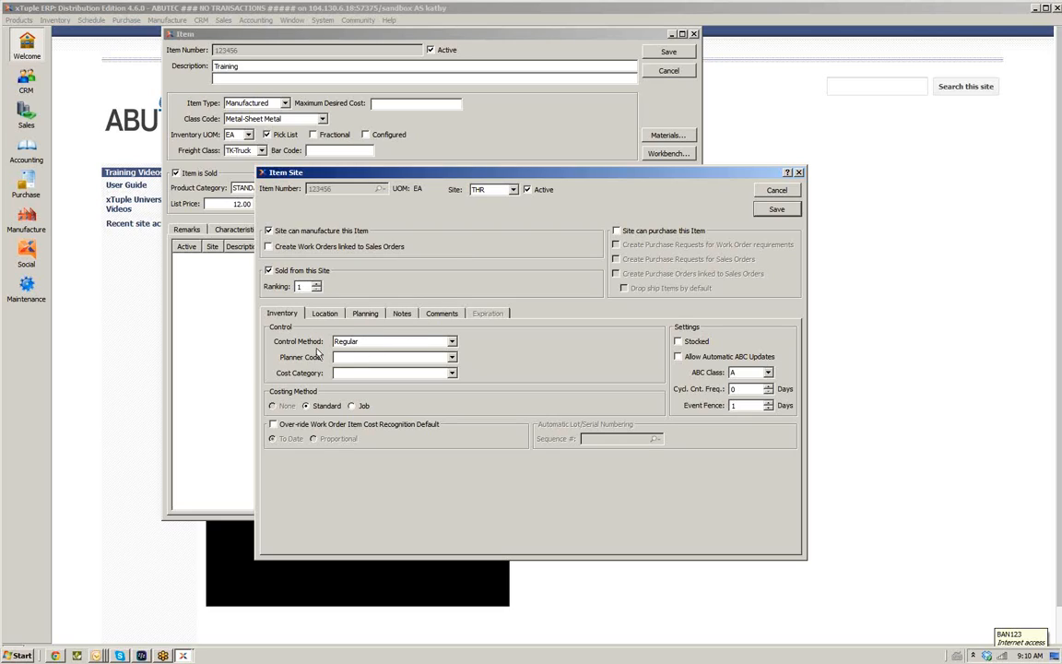
# Set the item site's control method to Serial #, planner code AS1-Assemblies - 1 and cost category CATEGORY1-Cost Category 1
pyautogui.click(452, 344)
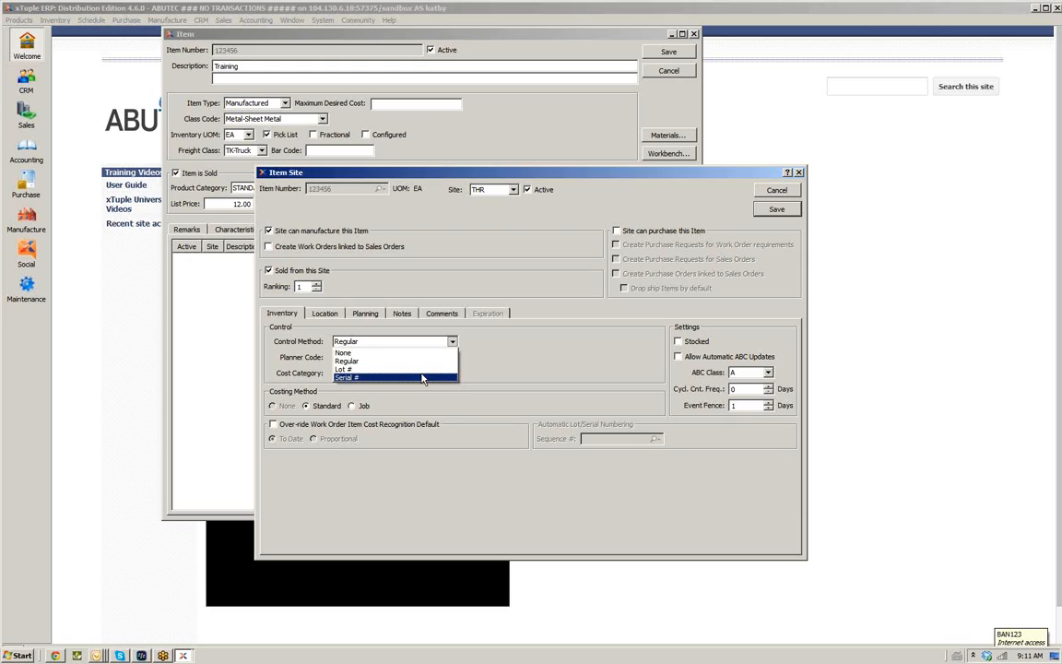
pyautogui.press('Up')
pyautogui.click(415, 386)
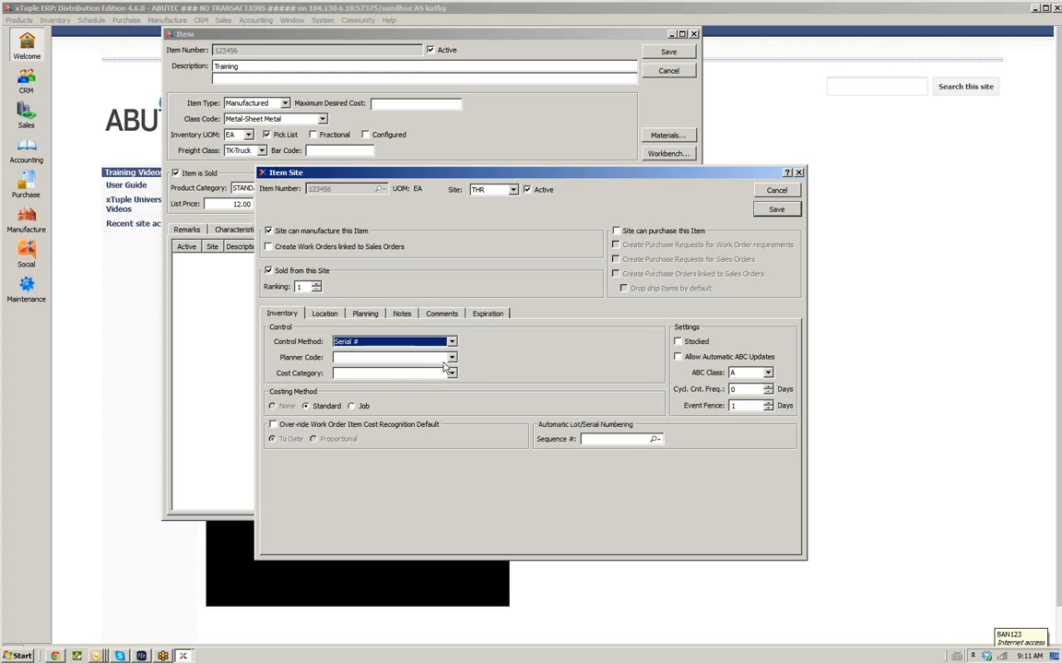
pyautogui.click(451, 358)
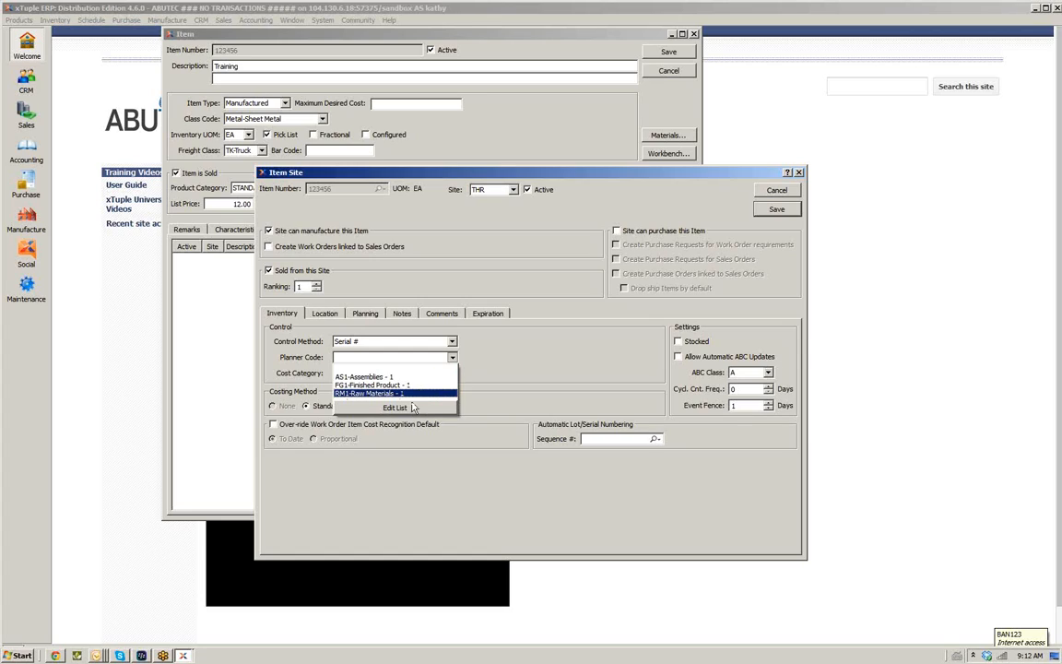
pyautogui.click(425, 378)
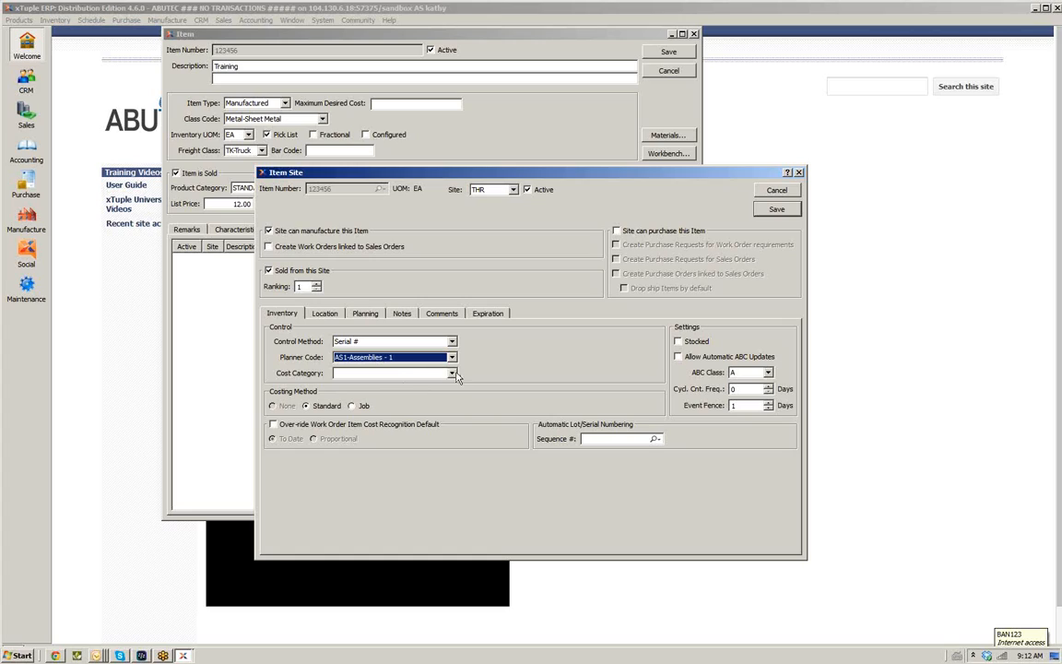
pyautogui.click(452, 374)
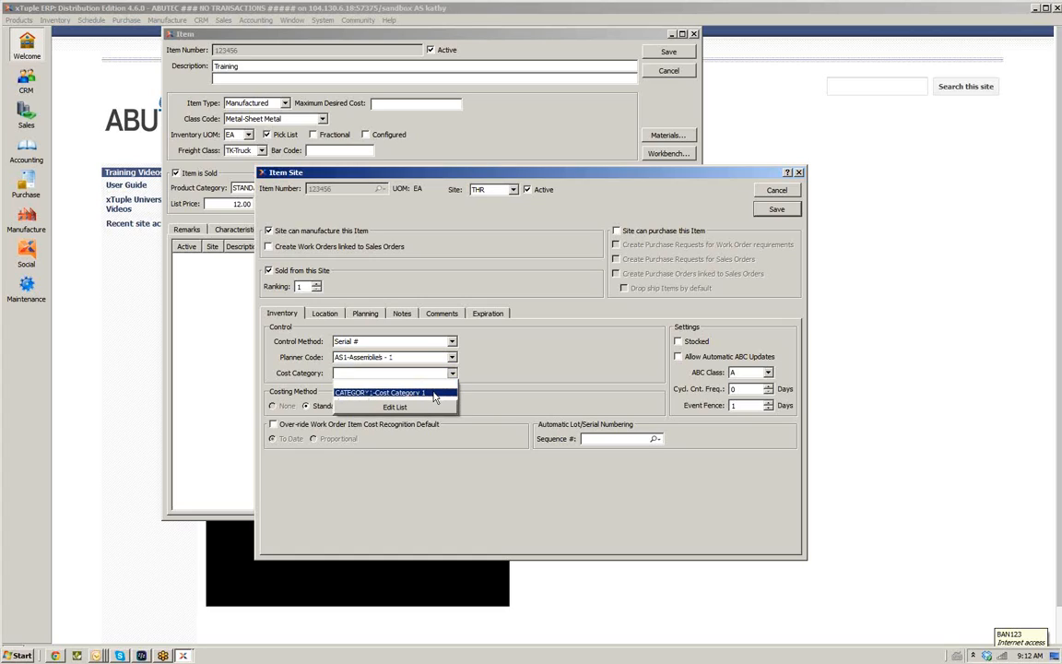
pyautogui.click(435, 396)
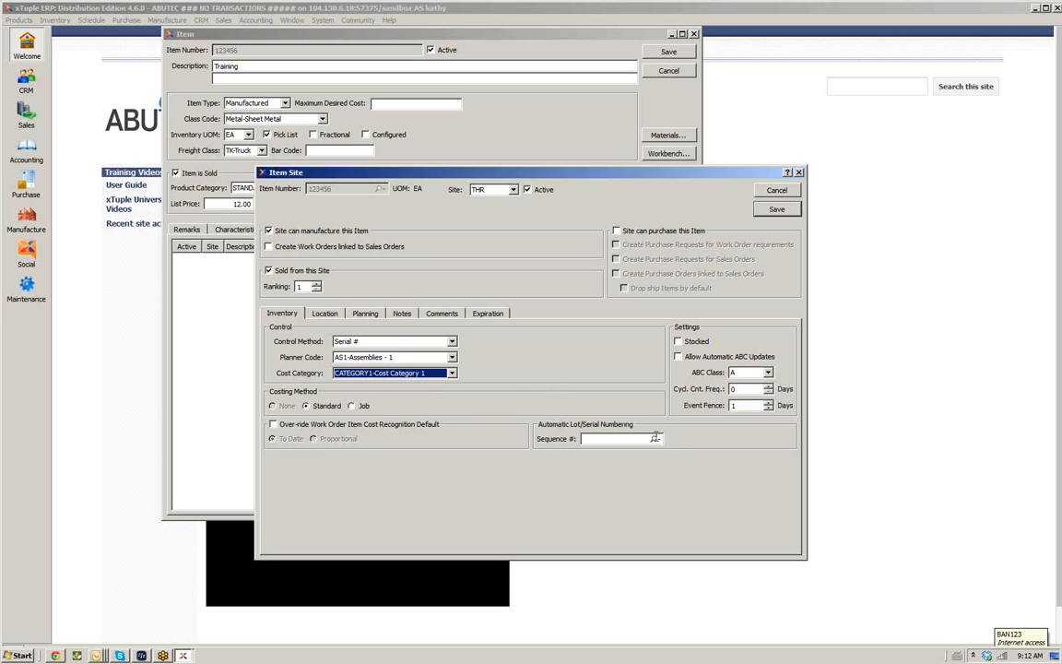
# Assign lot/serial sequence 10 (Paint) for automatic serial numbering
pyautogui.click(657, 439)
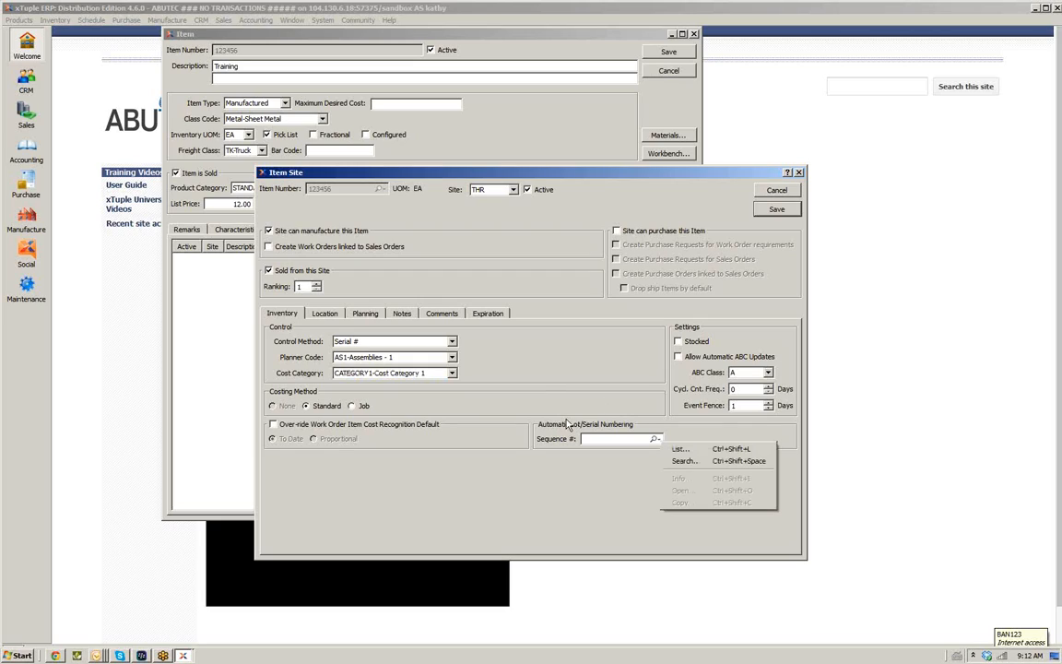
pyautogui.click(629, 442)
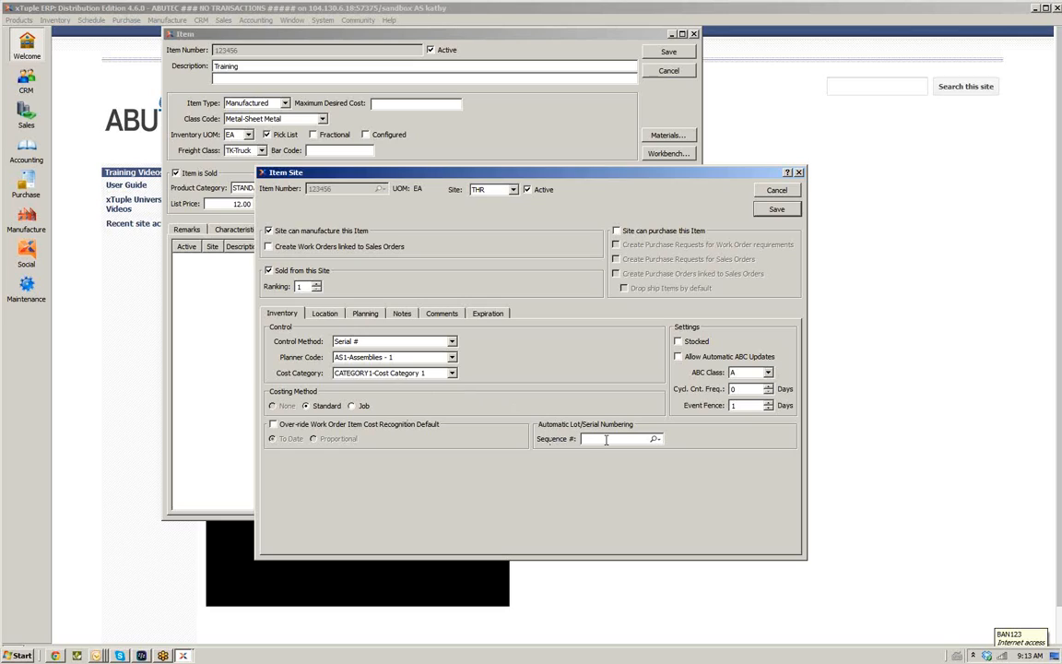
pyautogui.click(654, 439)
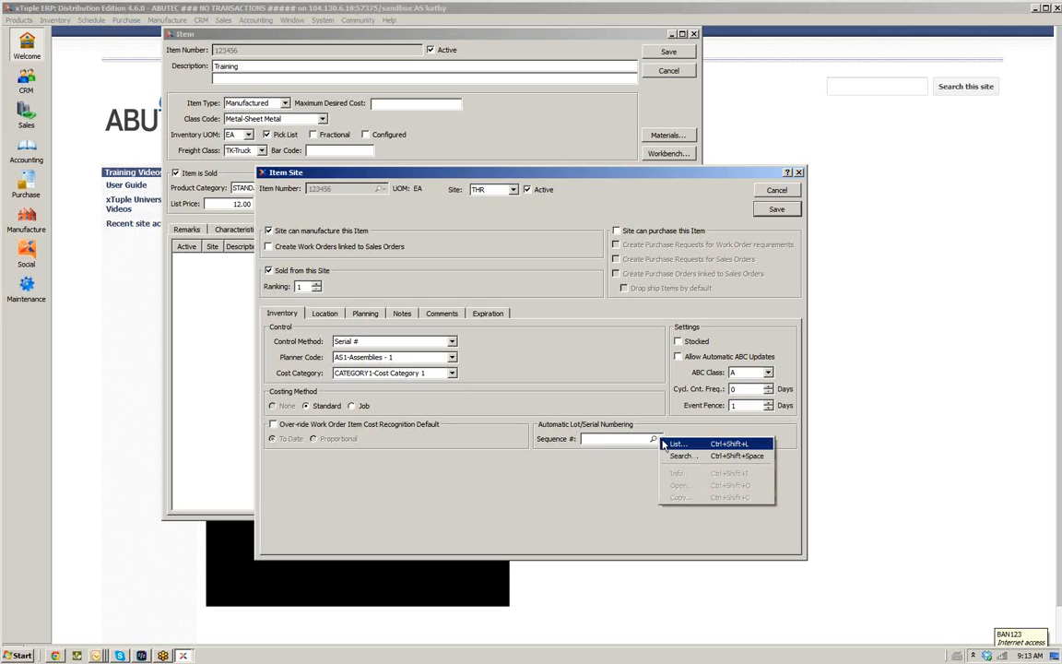
pyautogui.click(674, 444)
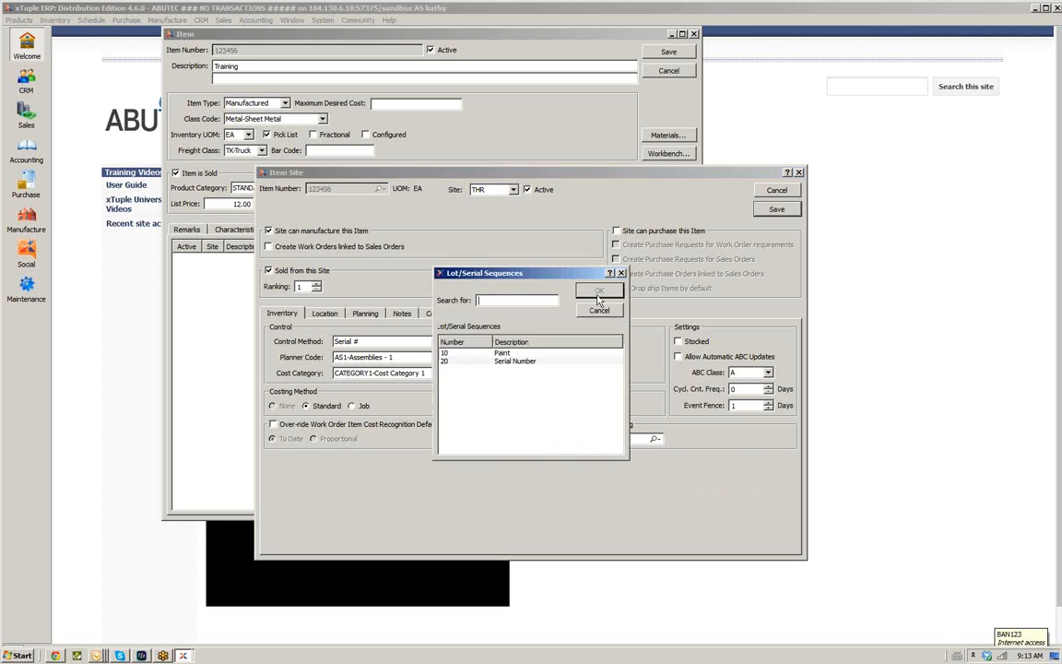
pyautogui.click(497, 356)
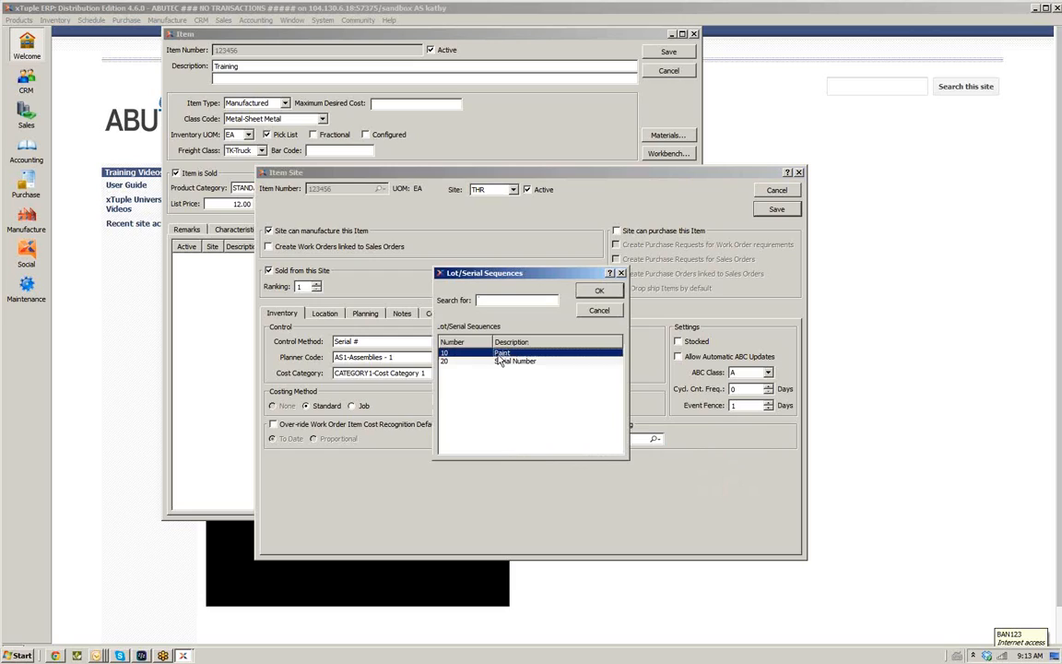
pyautogui.click(597, 290)
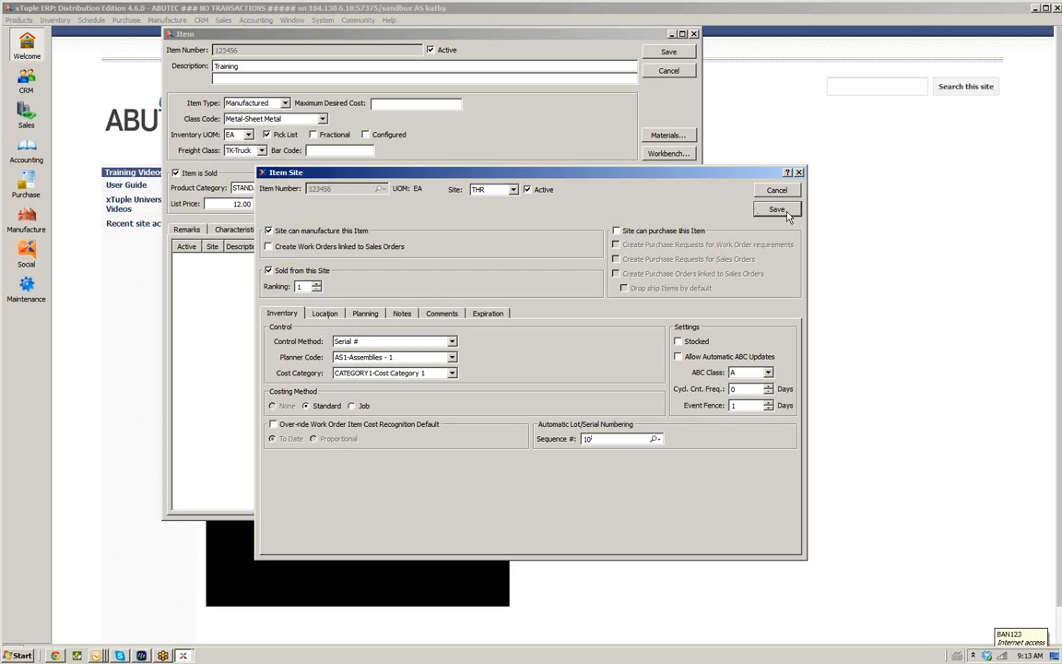
# Check the location and planning settings, then save the THR item site and close the dialog
pyautogui.click(319, 314)
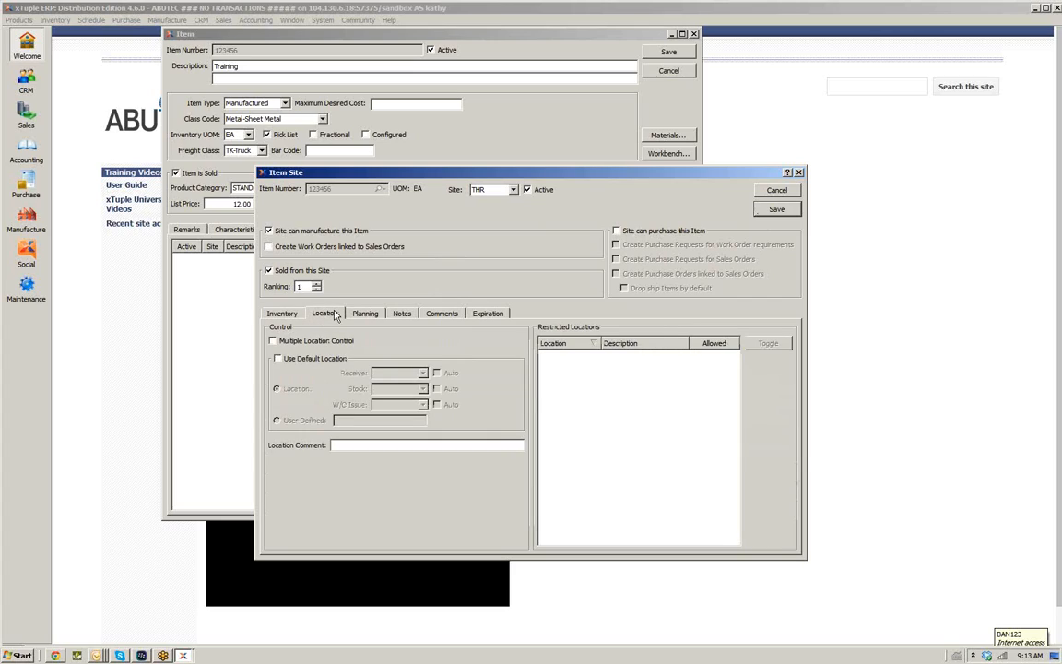
pyautogui.click(364, 314)
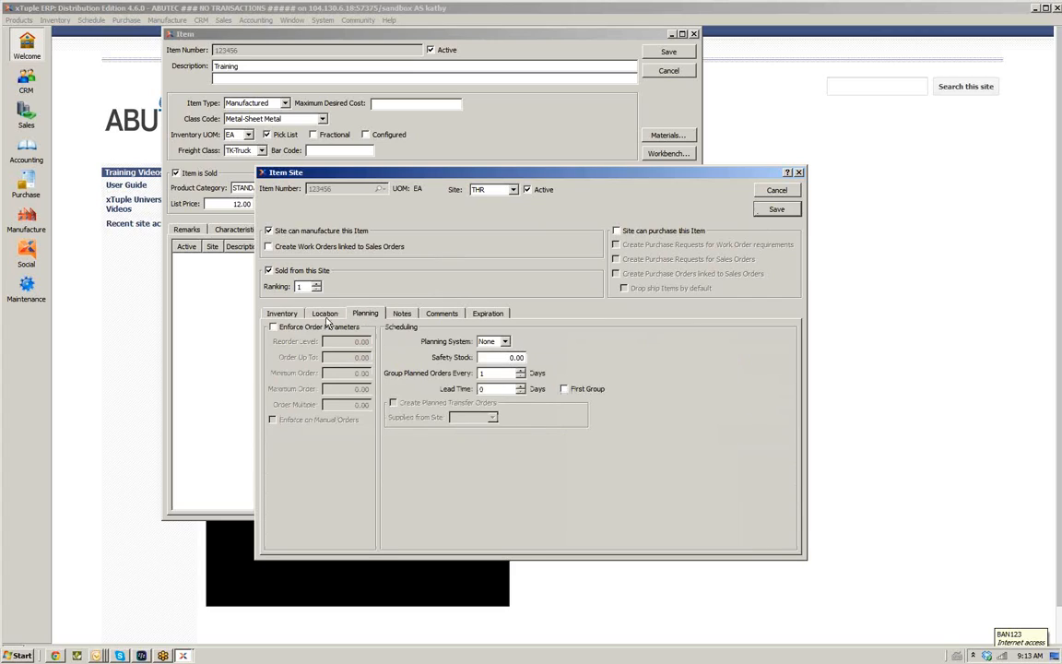
pyautogui.click(326, 314)
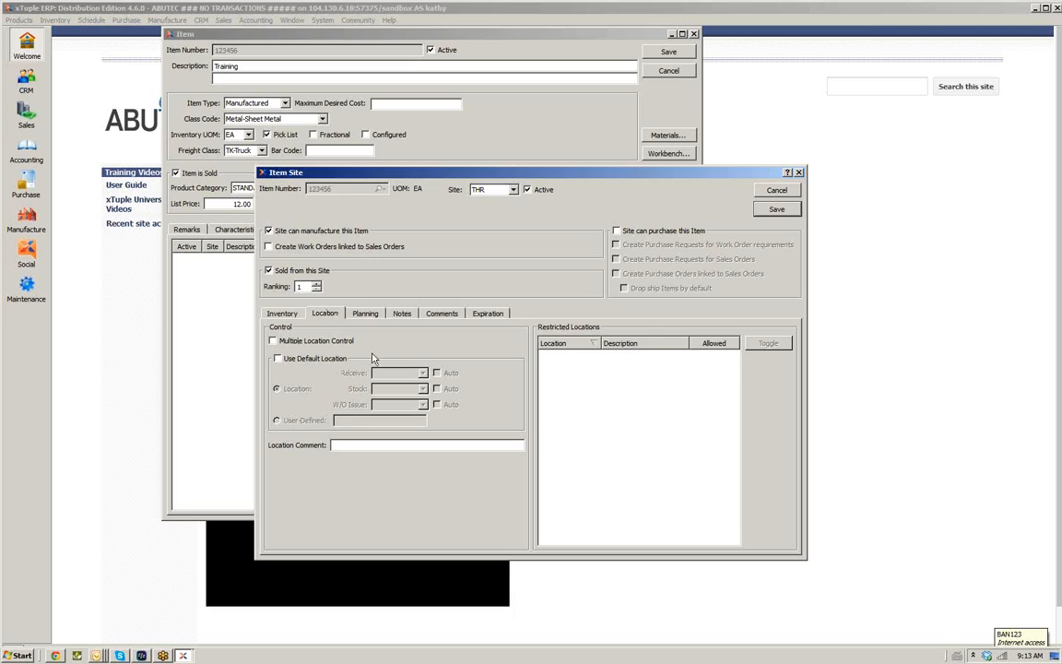
pyautogui.click(360, 312)
pyautogui.click(283, 314)
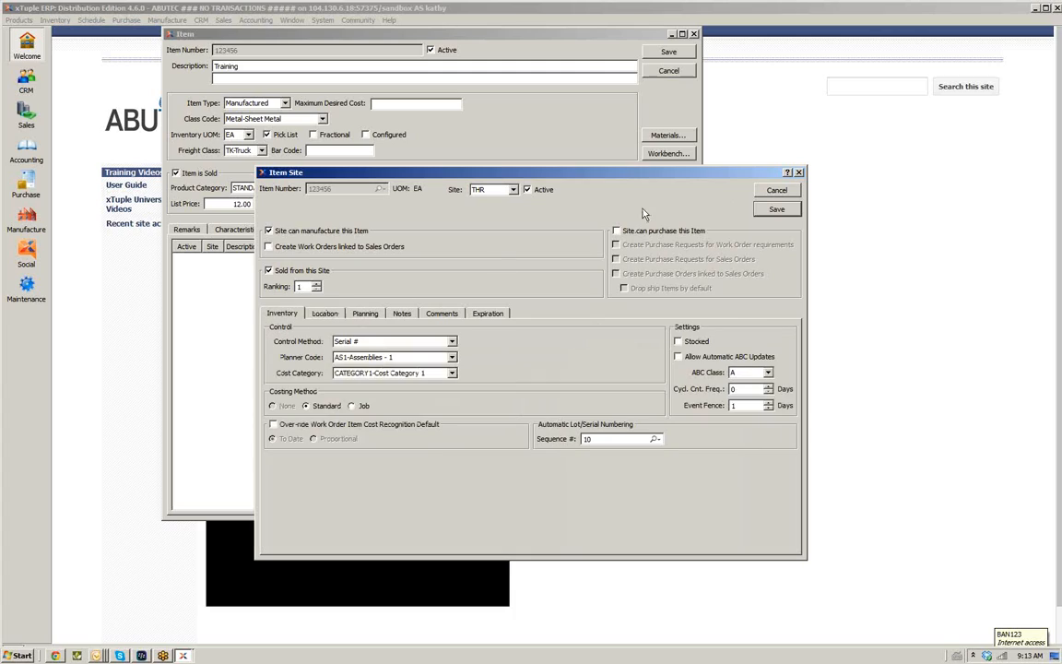
pyautogui.click(774, 209)
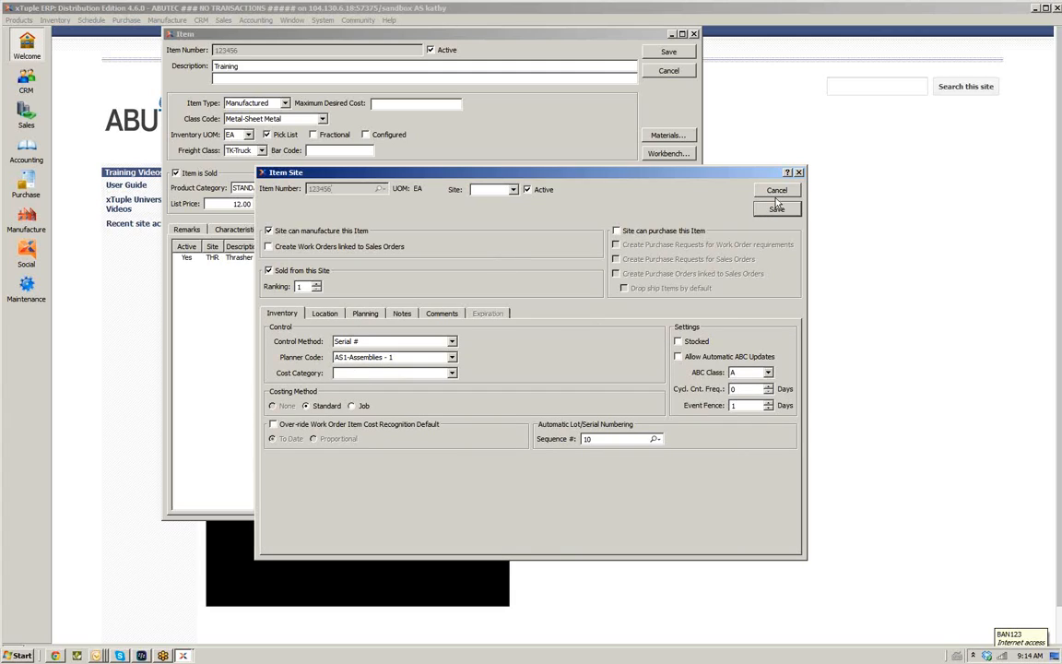
pyautogui.click(777, 191)
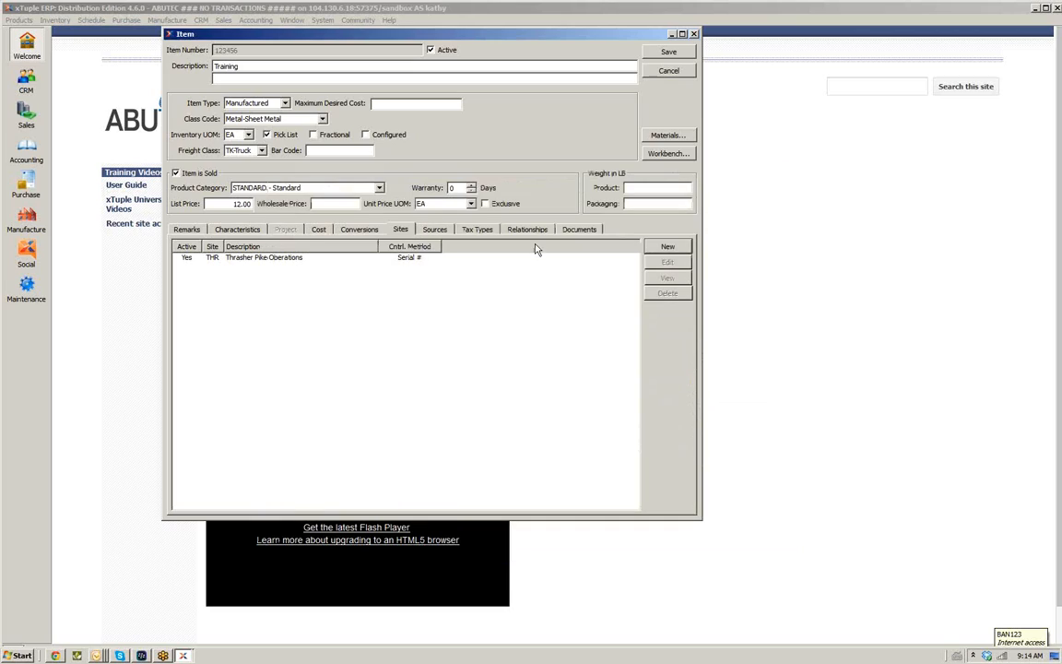
pyautogui.click(373, 259)
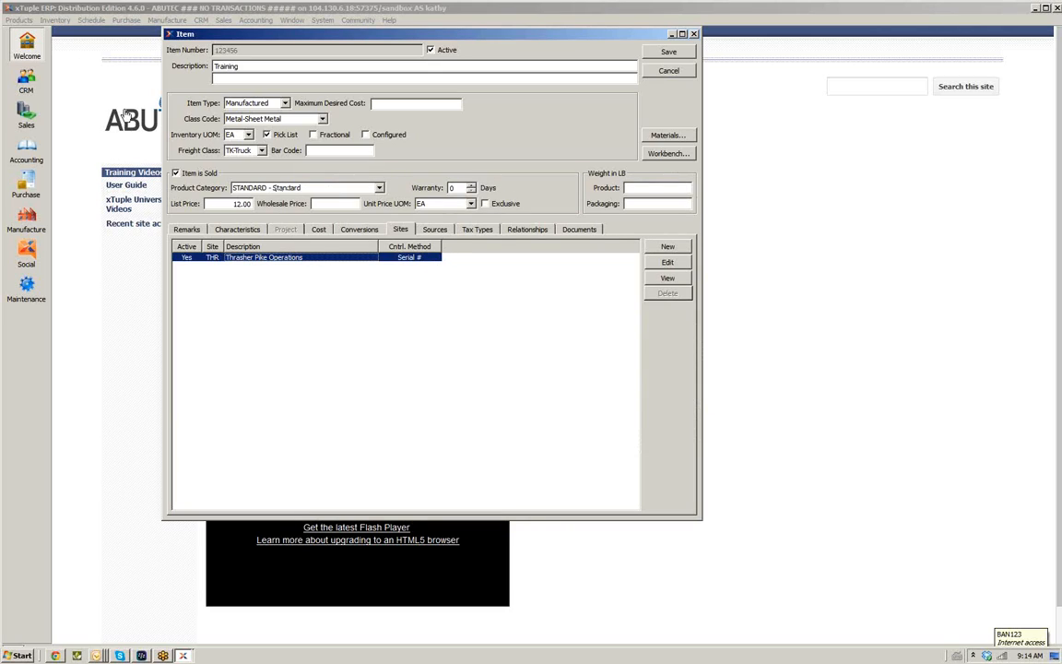
pyautogui.click(441, 231)
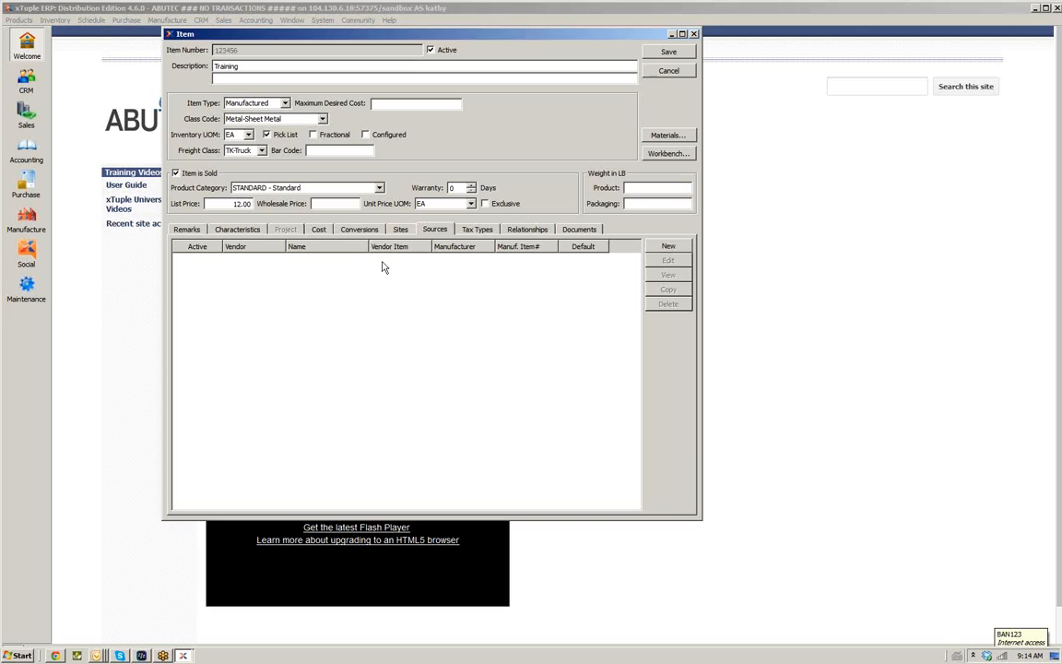
pyautogui.click(666, 247)
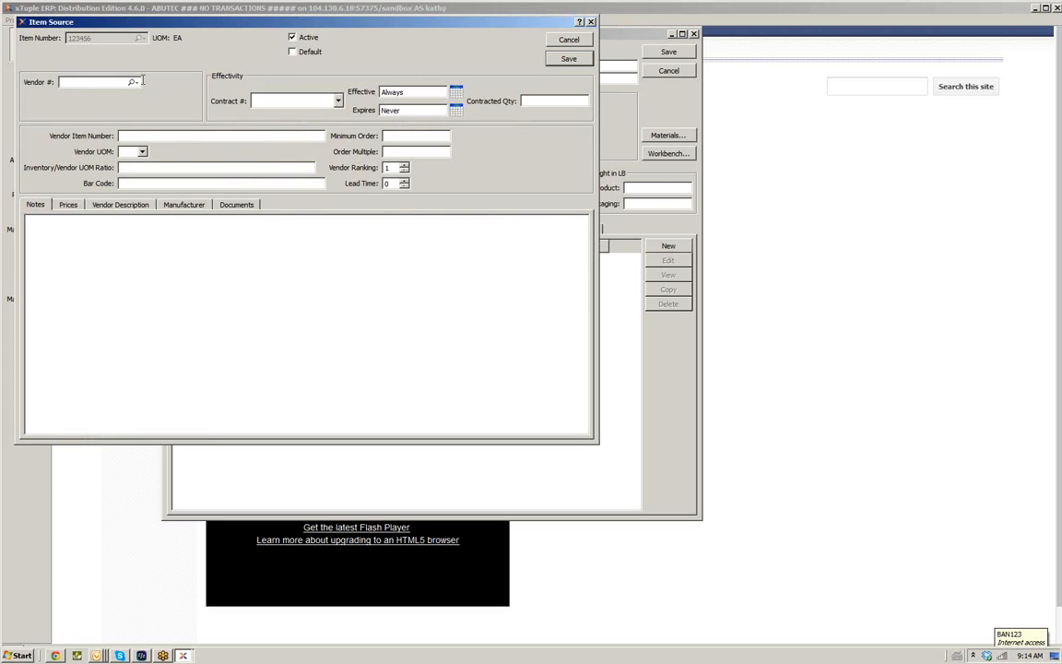
pyautogui.click(134, 81)
pyautogui.click(148, 88)
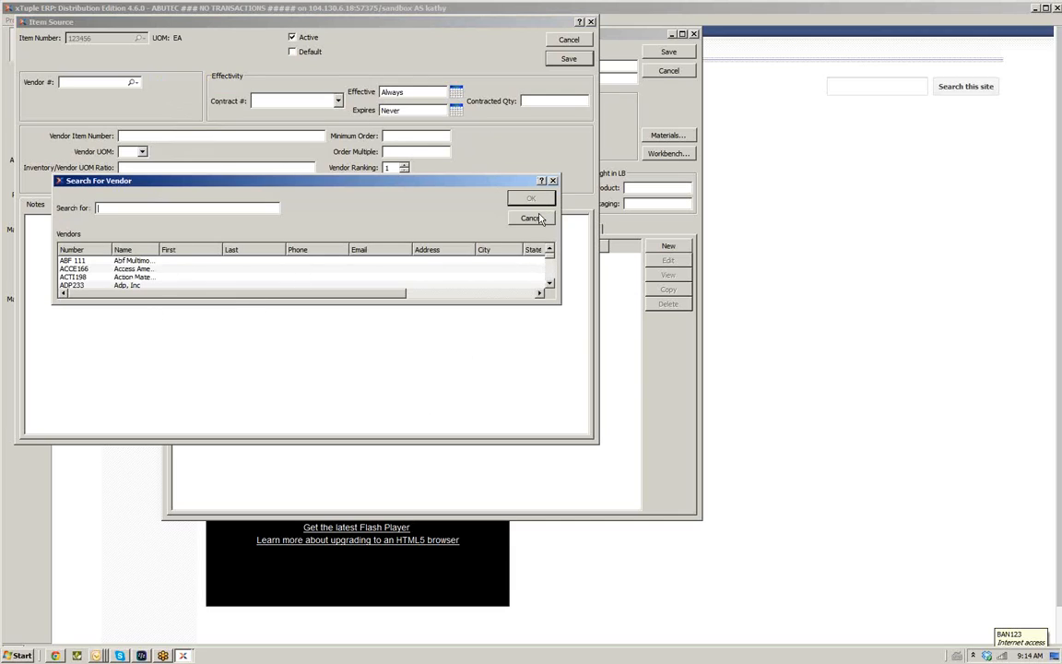
pyautogui.click(531, 218)
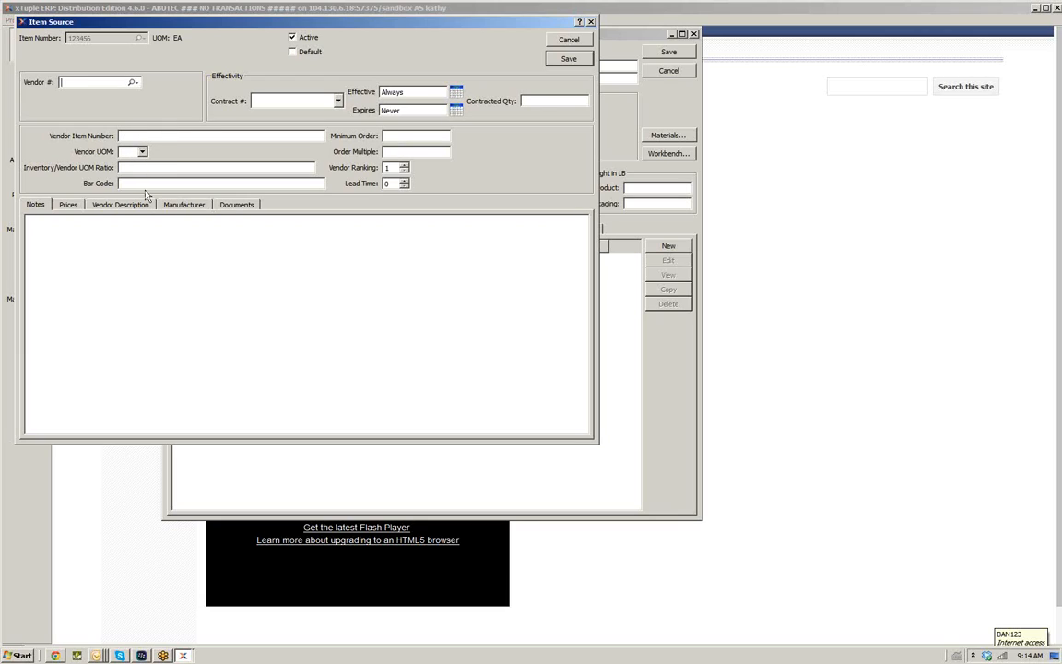
pyautogui.click(569, 40)
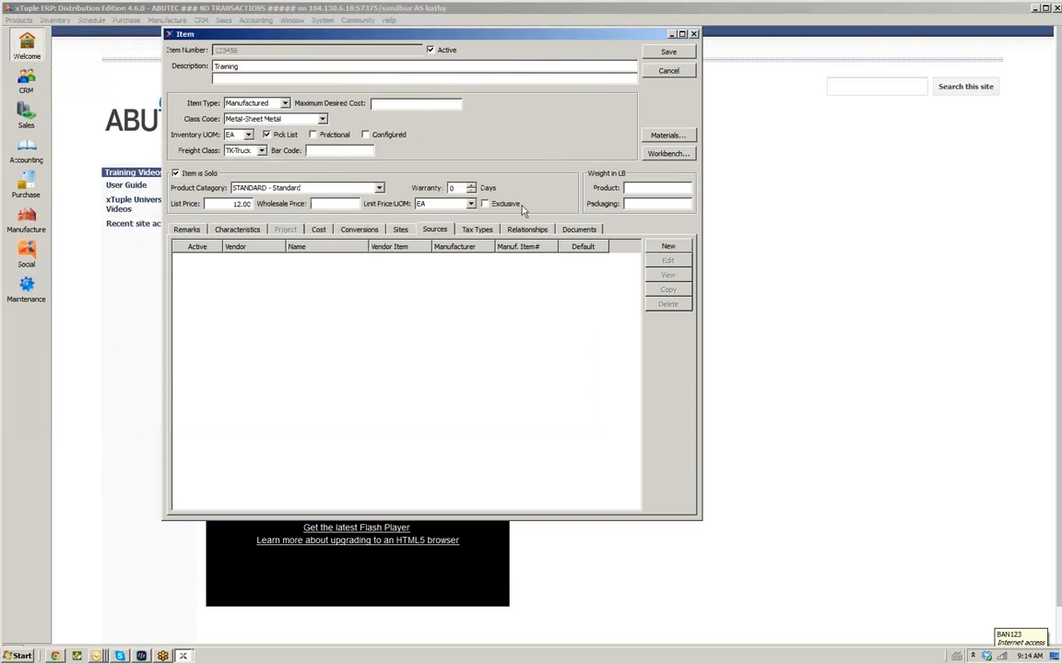
# Add a tax type entry to the item with tax type Taxable and tax zone Any
pyautogui.click(483, 231)
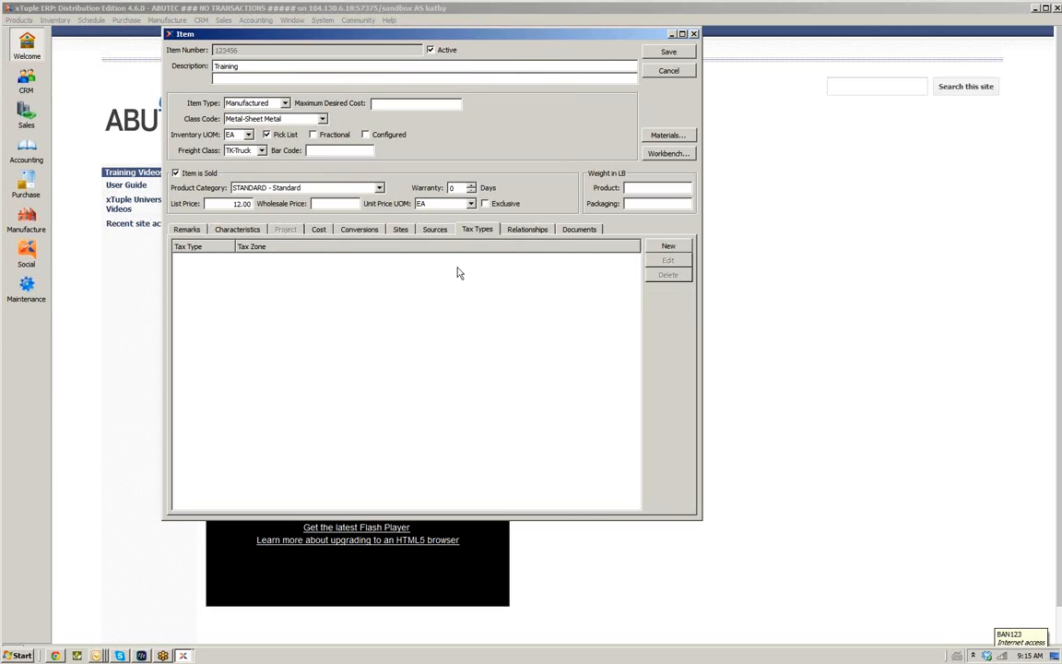
pyautogui.click(666, 246)
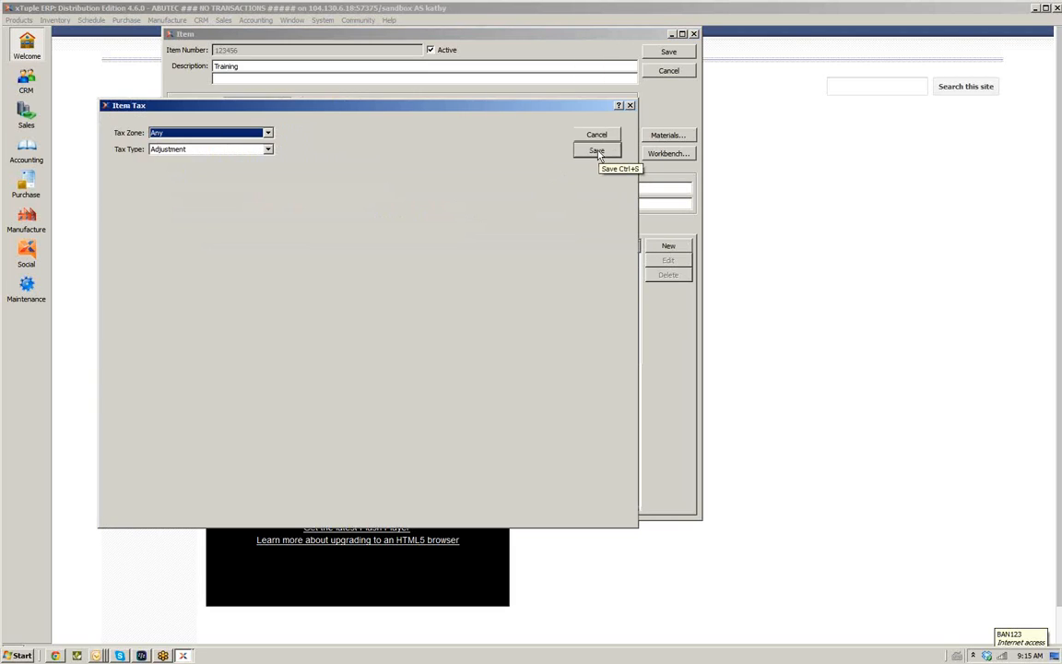
pyautogui.click(269, 150)
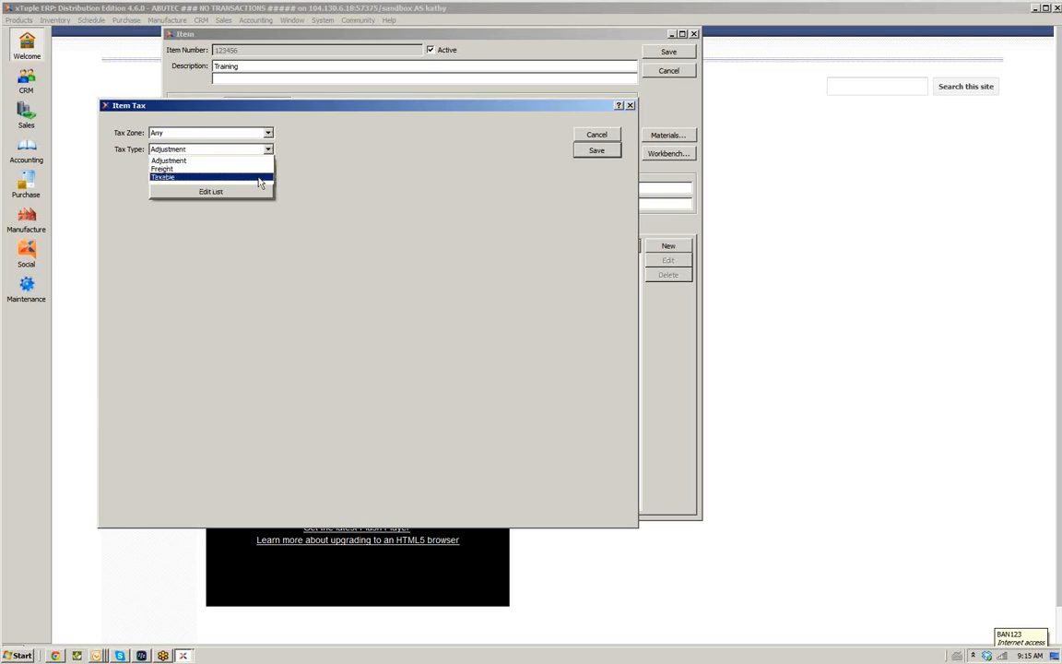
pyautogui.click(260, 177)
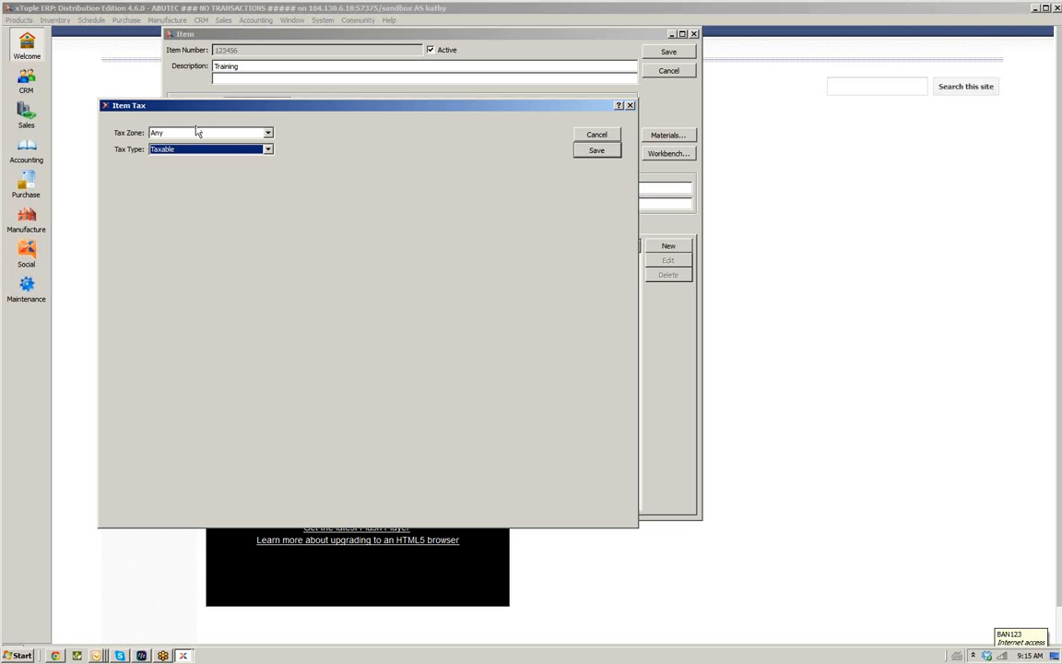
pyautogui.click(268, 134)
pyautogui.click(268, 135)
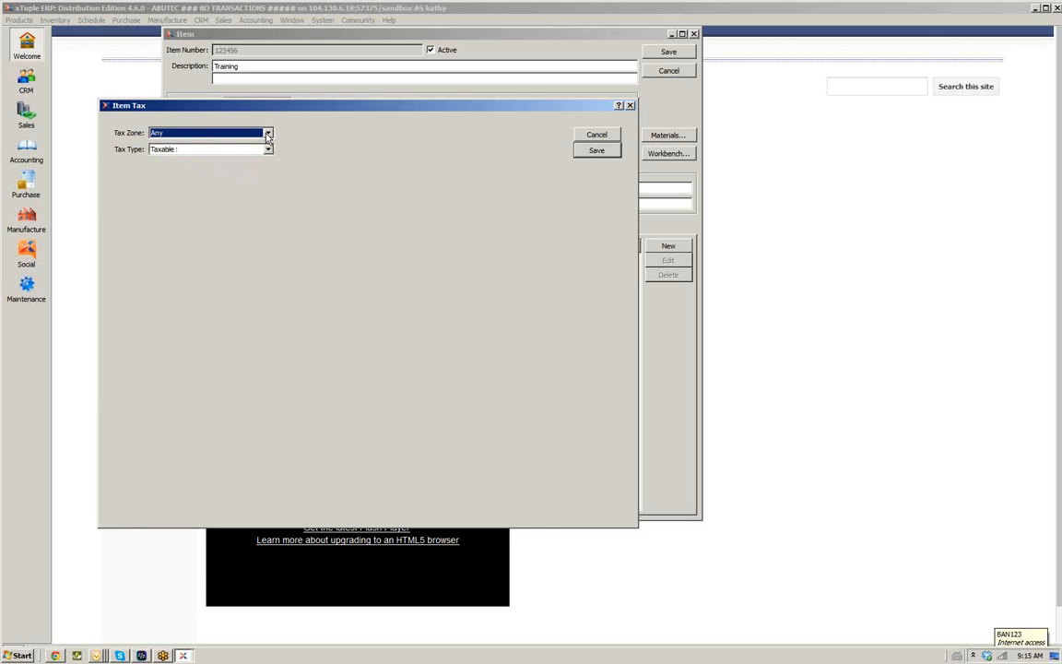
pyautogui.click(585, 154)
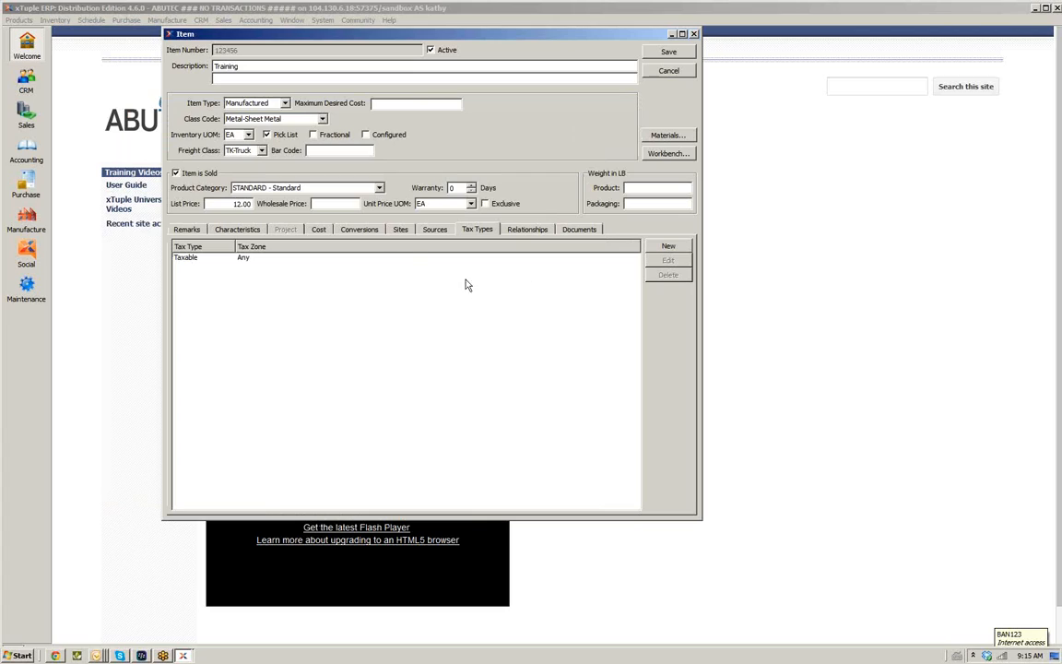
# Review the item's alias, substitute and transformation relationships and its documents, then save the item
pyautogui.click(528, 231)
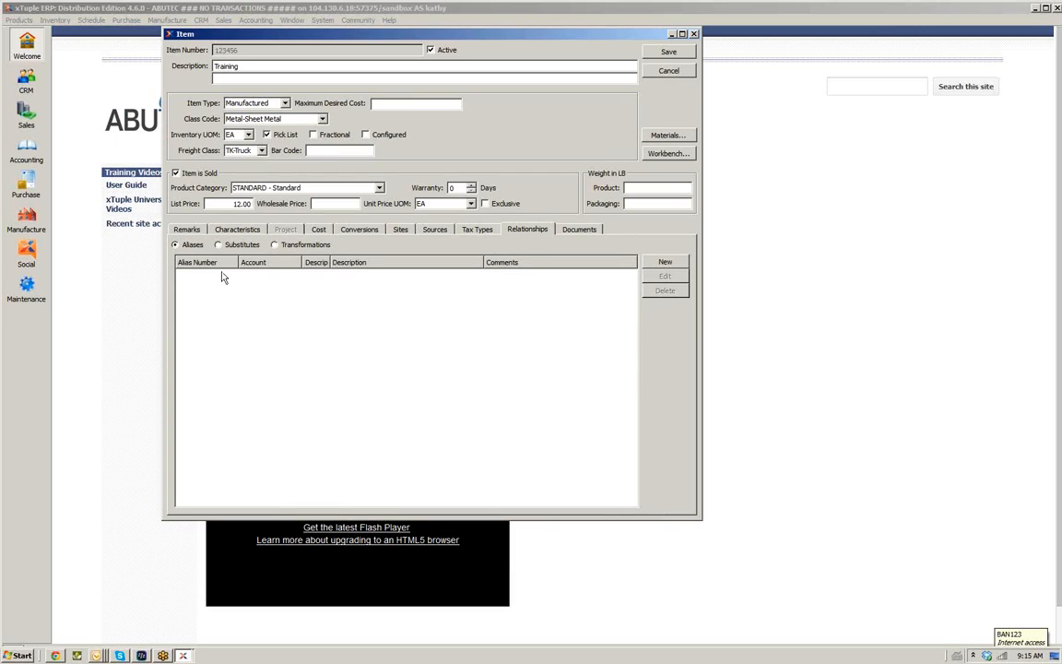
pyautogui.click(660, 264)
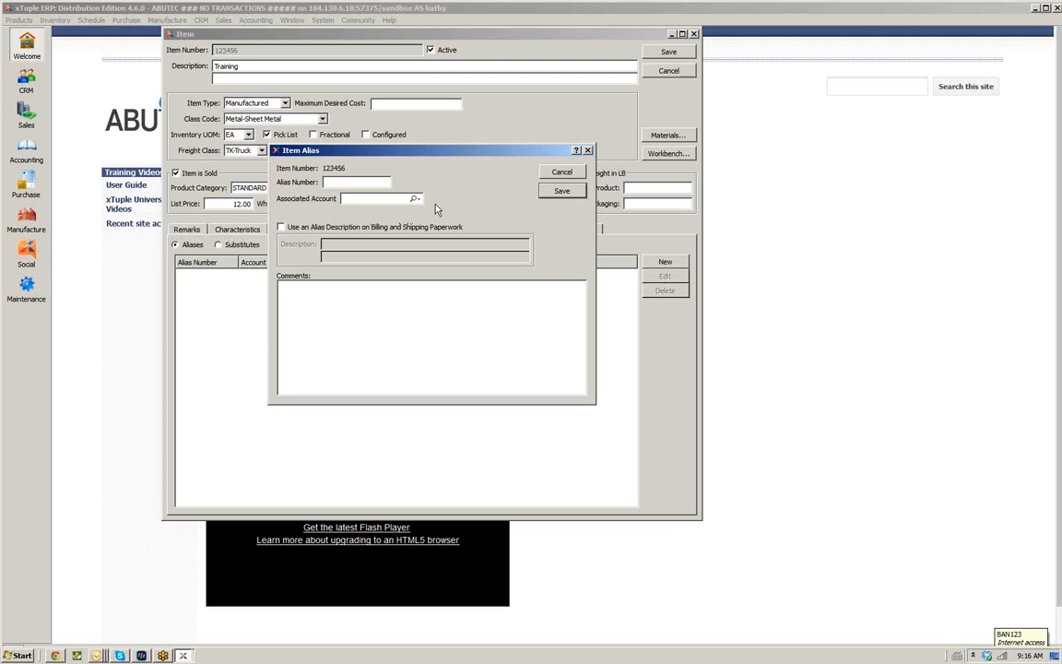
pyautogui.click(562, 175)
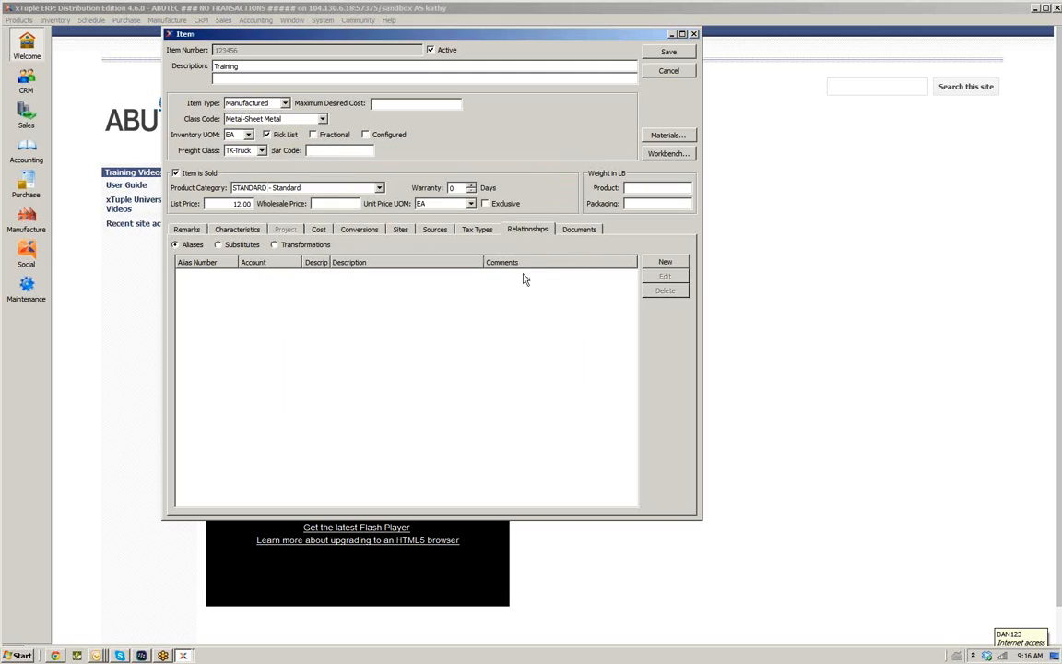
pyautogui.click(243, 247)
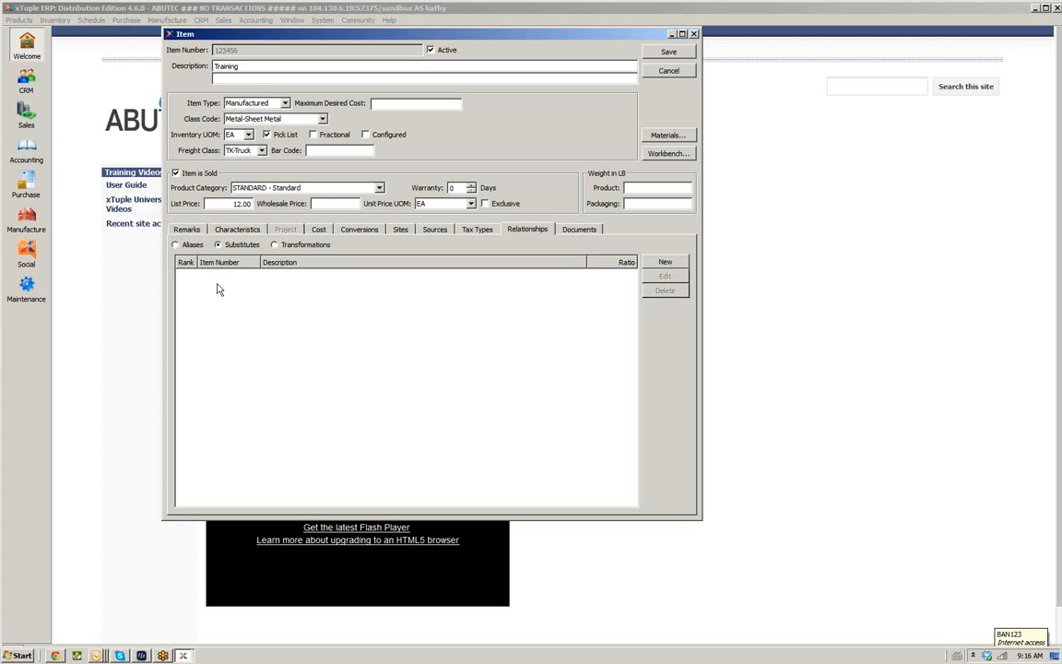
pyautogui.click(274, 245)
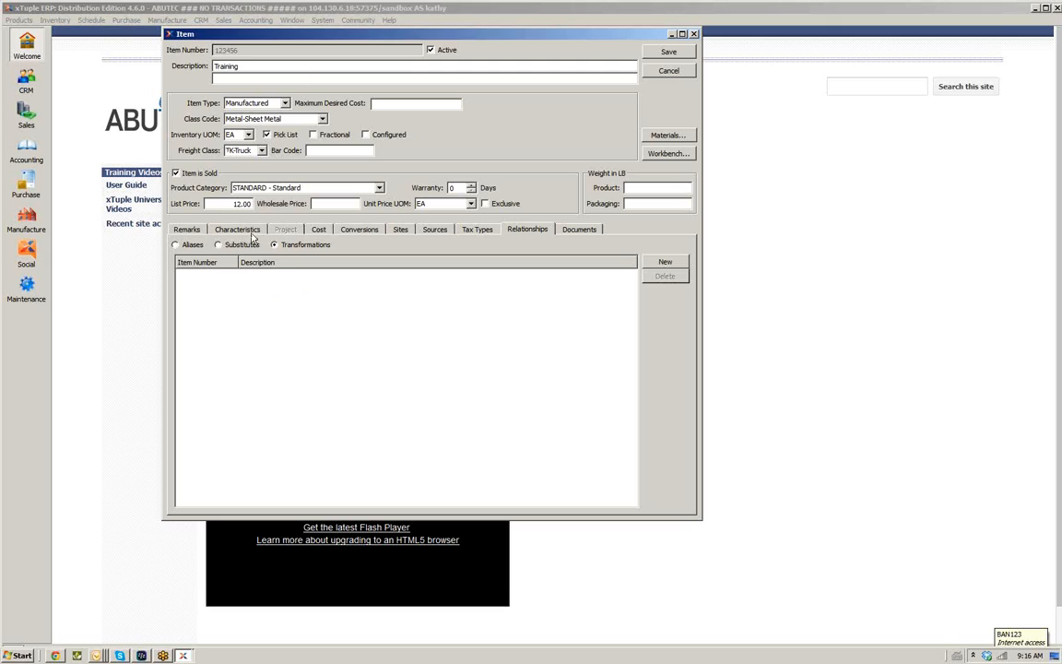
pyautogui.click(175, 244)
pyautogui.click(220, 245)
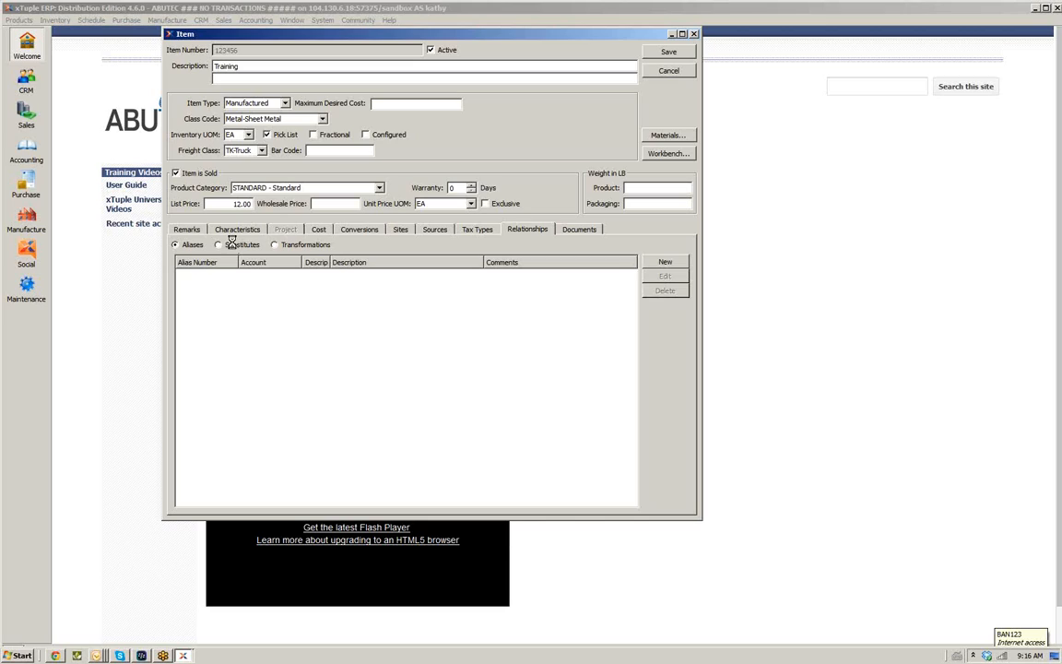
pyautogui.click(175, 244)
pyautogui.click(241, 246)
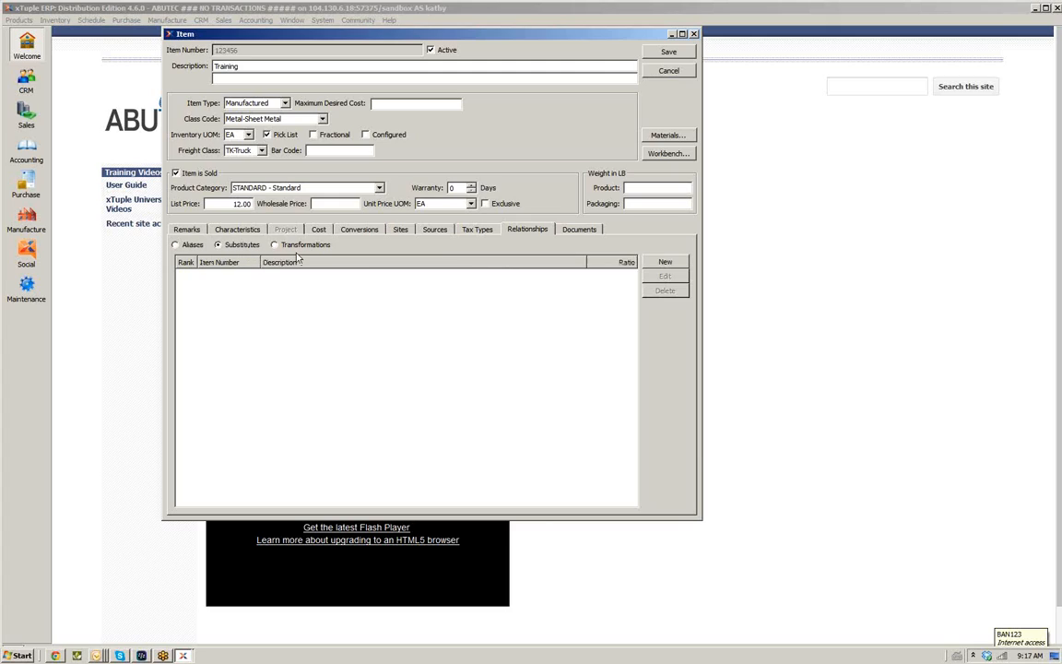
pyautogui.click(576, 231)
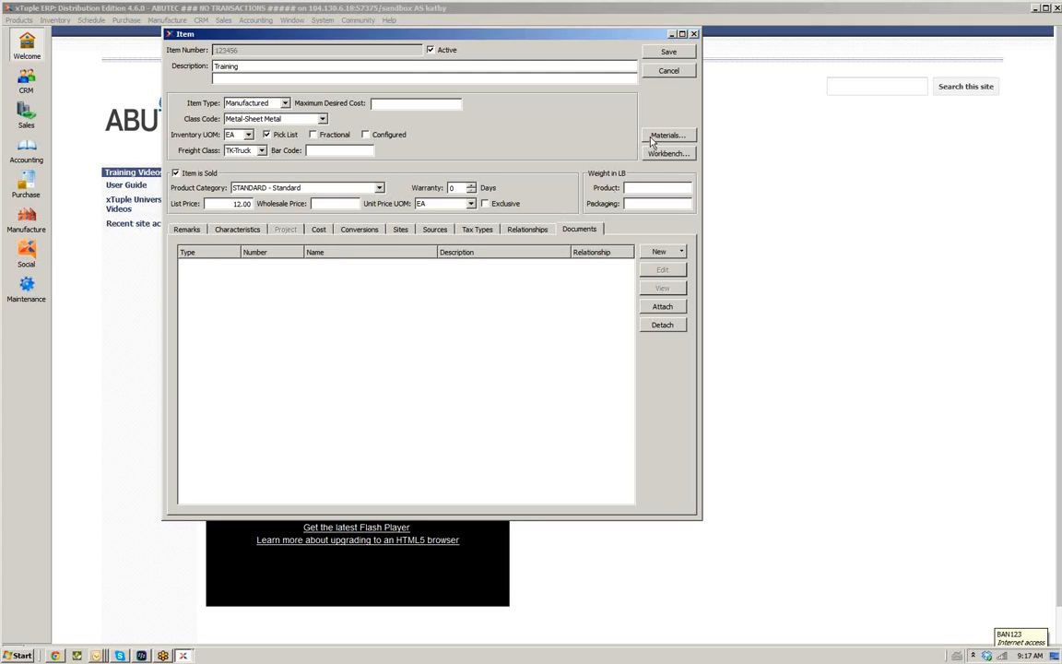
pyautogui.click(672, 53)
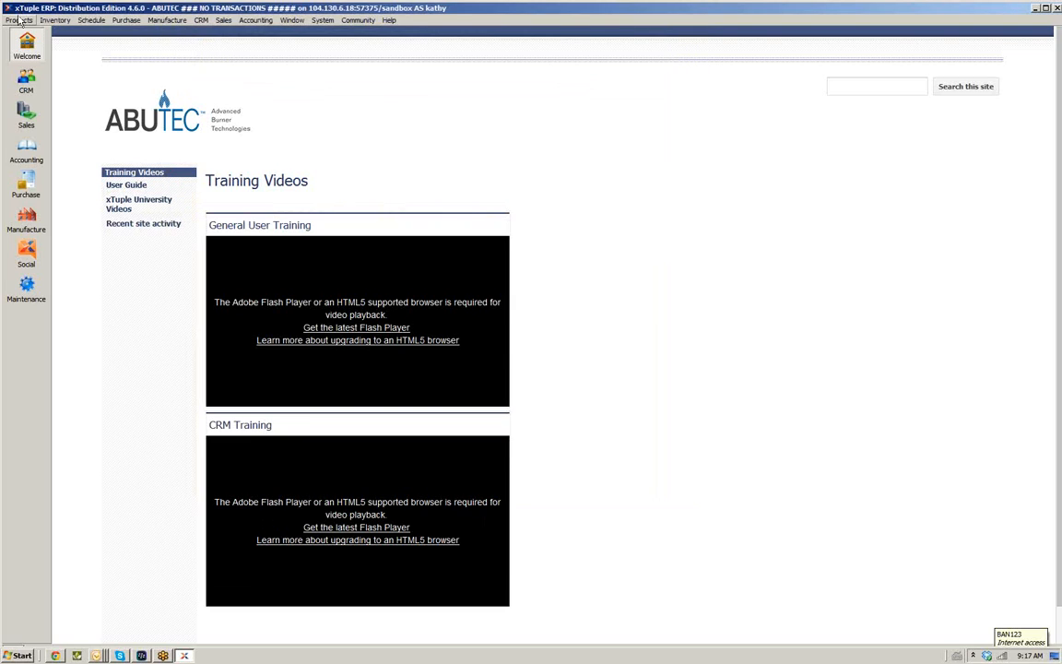
# Open the Lot/Serial record window to view its fields, then close it
pyautogui.click(18, 20)
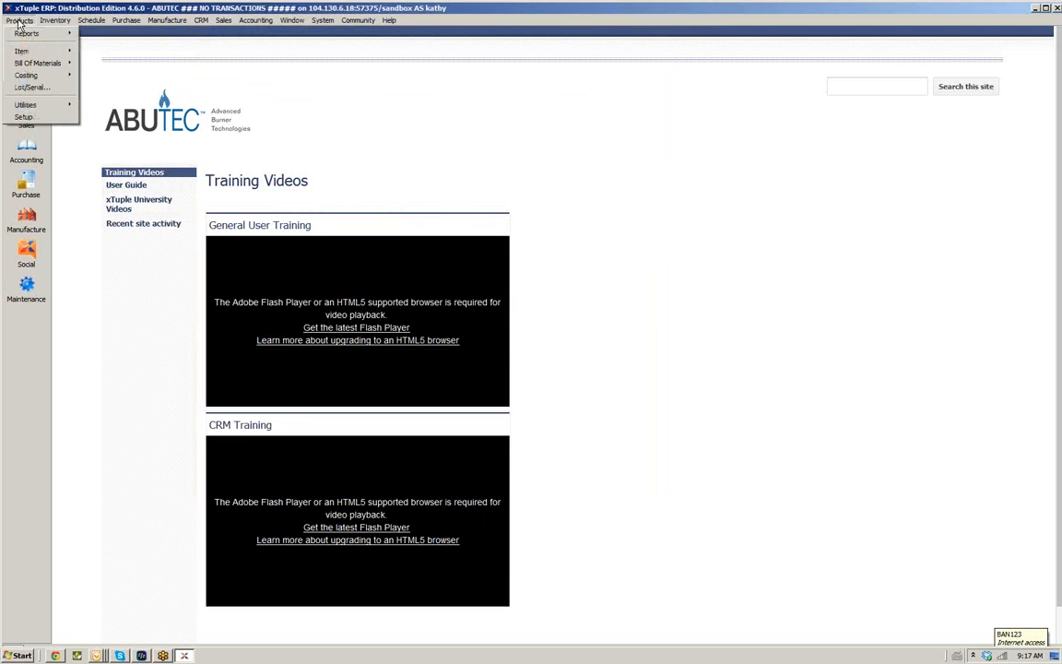
pyautogui.click(29, 87)
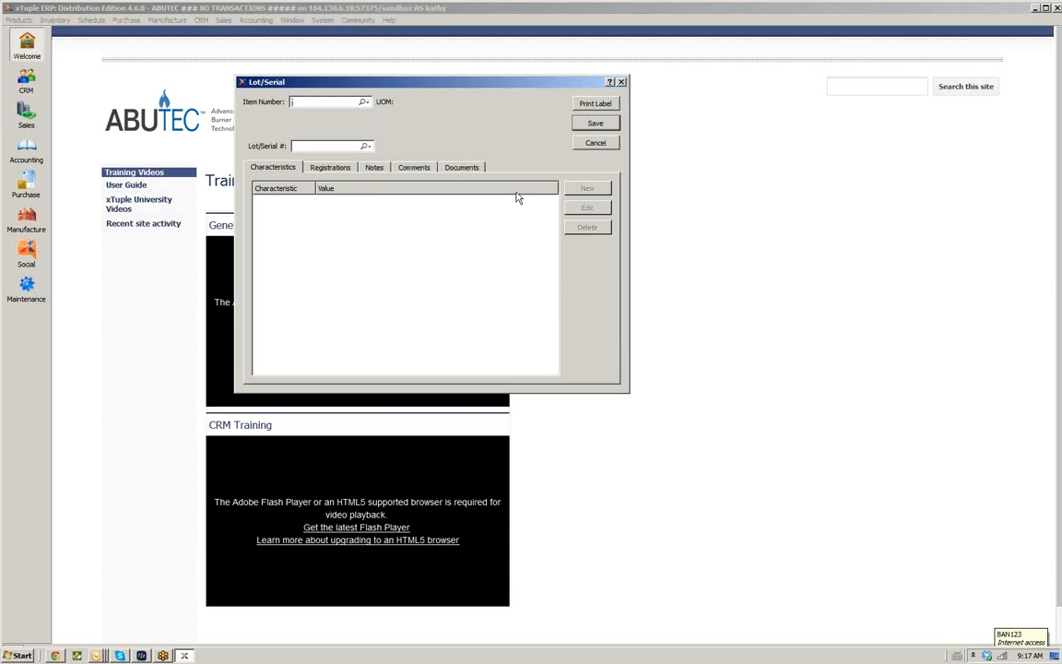
pyautogui.click(591, 148)
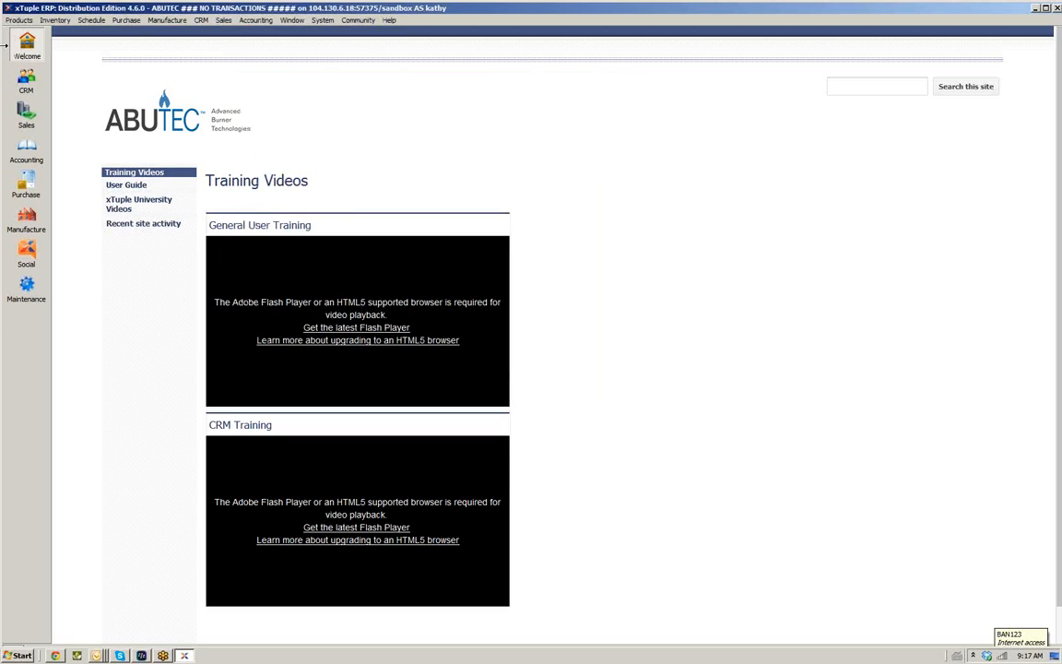
# Inspect the lot/serial sequences in Products setup and the new sequence form, then close setup without saving
pyautogui.click(19, 20)
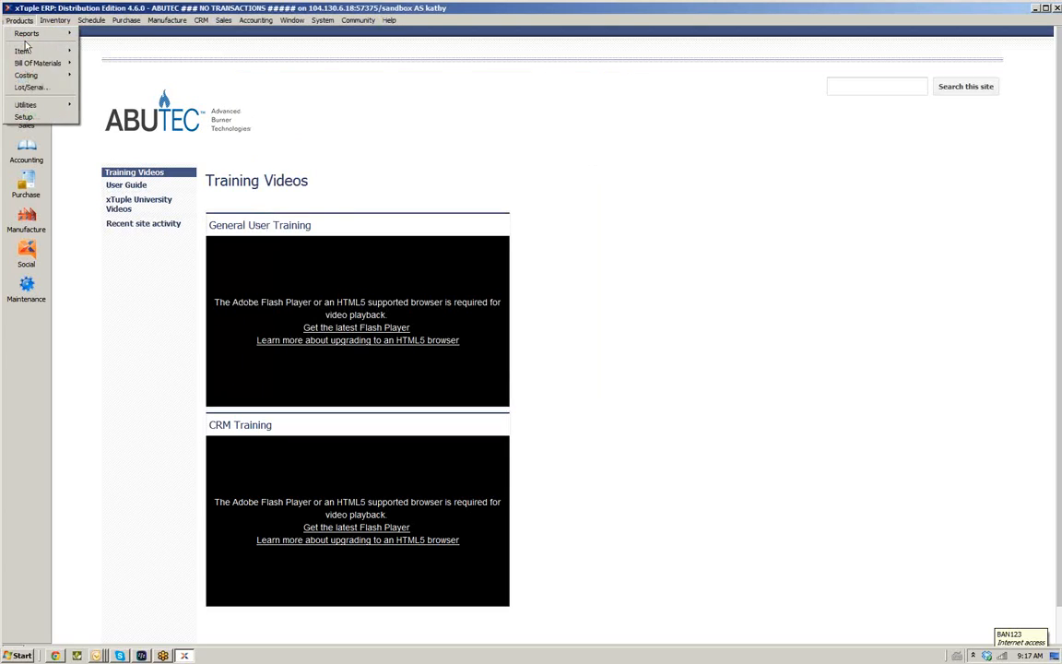
pyautogui.click(26, 116)
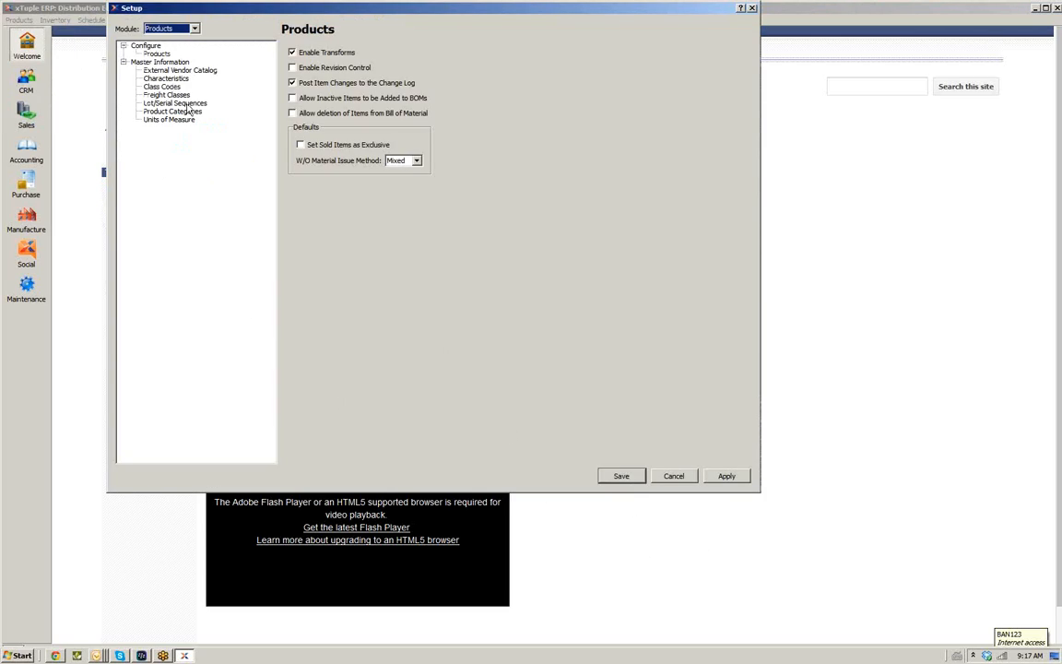
pyautogui.click(185, 104)
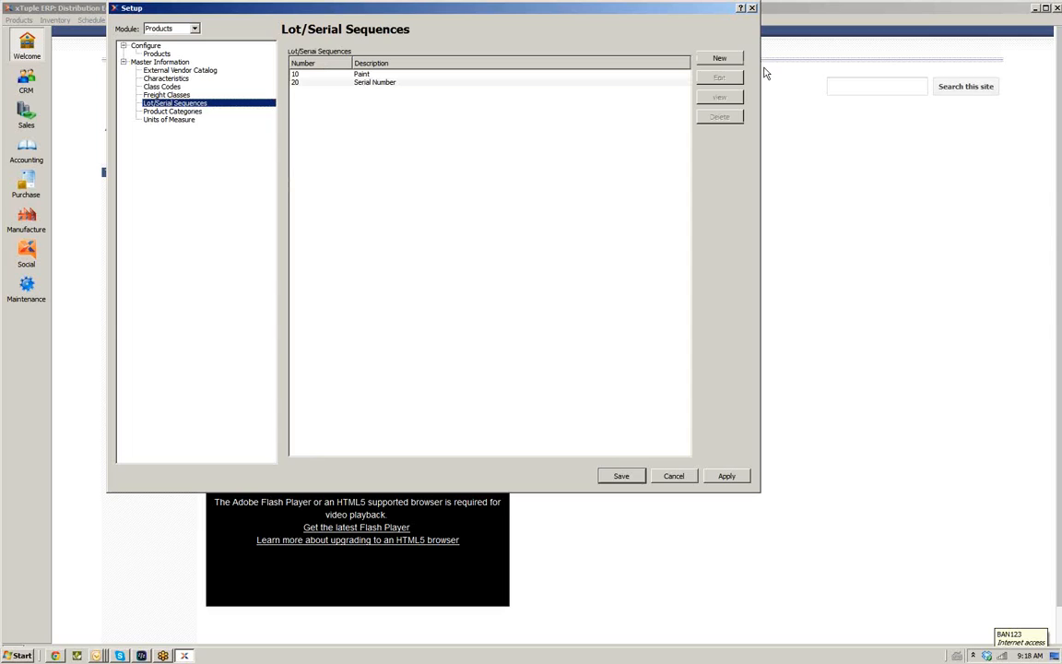
pyautogui.click(722, 59)
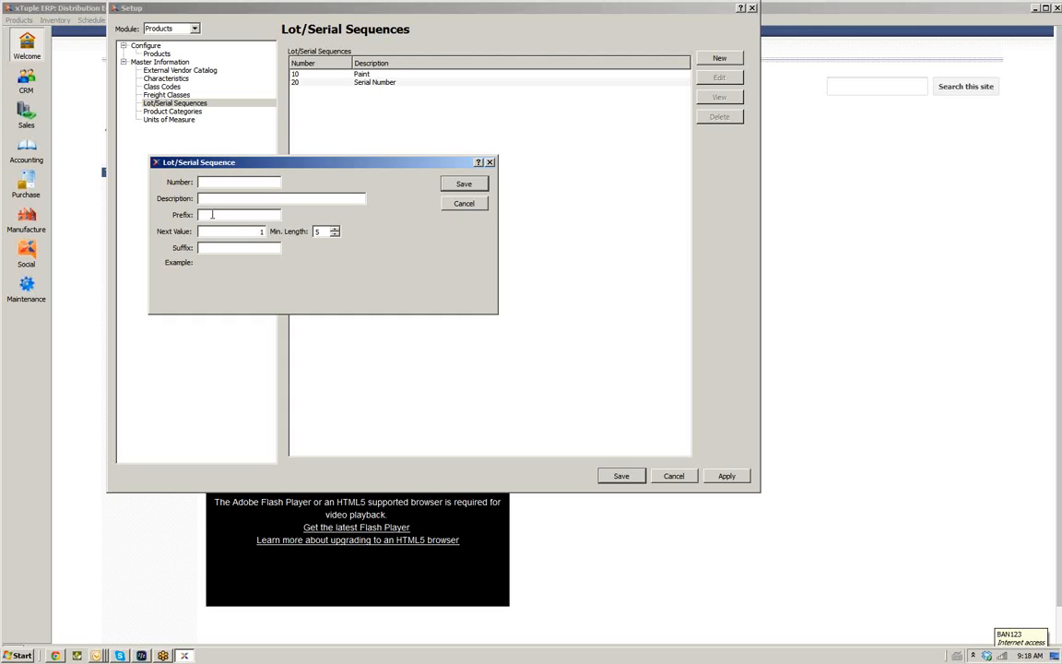
pyautogui.click(212, 214)
pyautogui.click(465, 204)
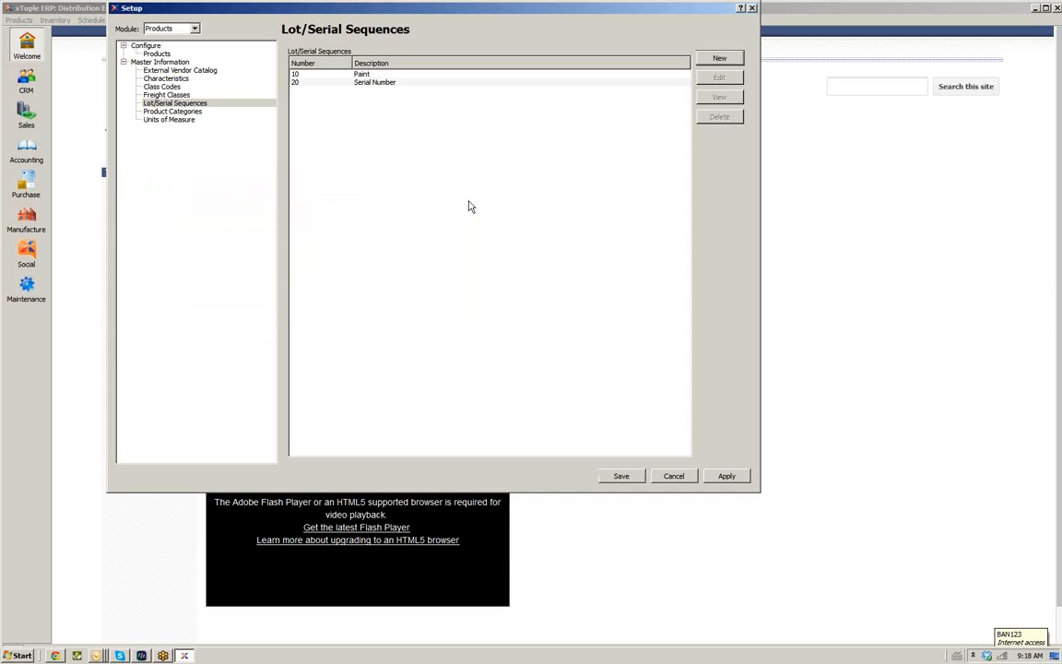
pyautogui.click(752, 9)
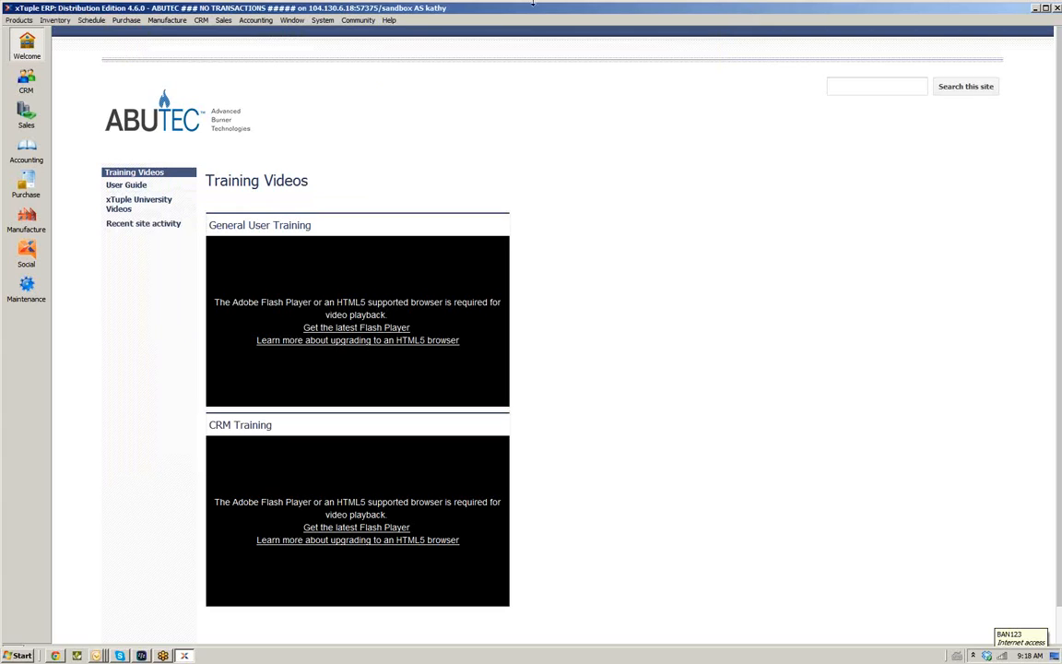
# Start copying an item, choosing 100ABCBV as the source item from the item list
pyautogui.click(18, 19)
pyautogui.moveTo(13, 53)
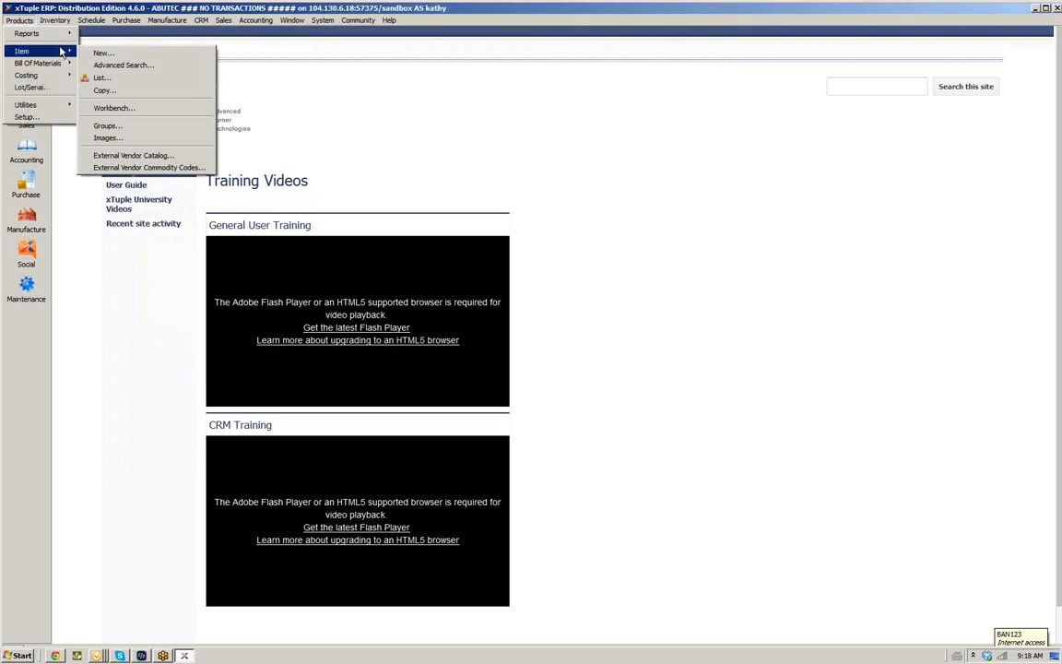
pyautogui.click(105, 92)
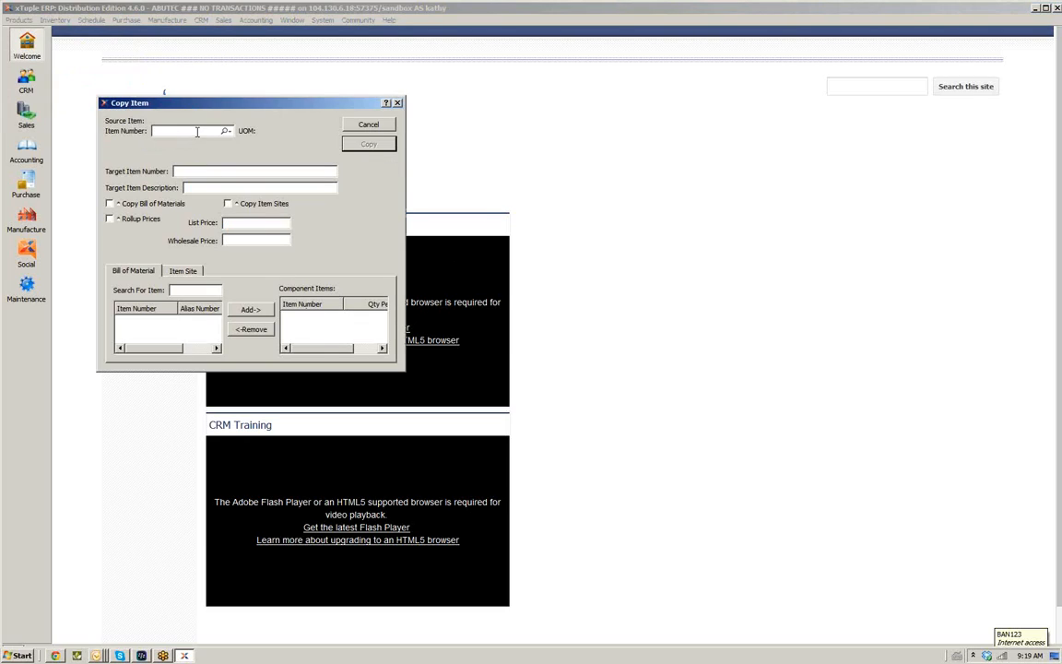
pyautogui.click(227, 130)
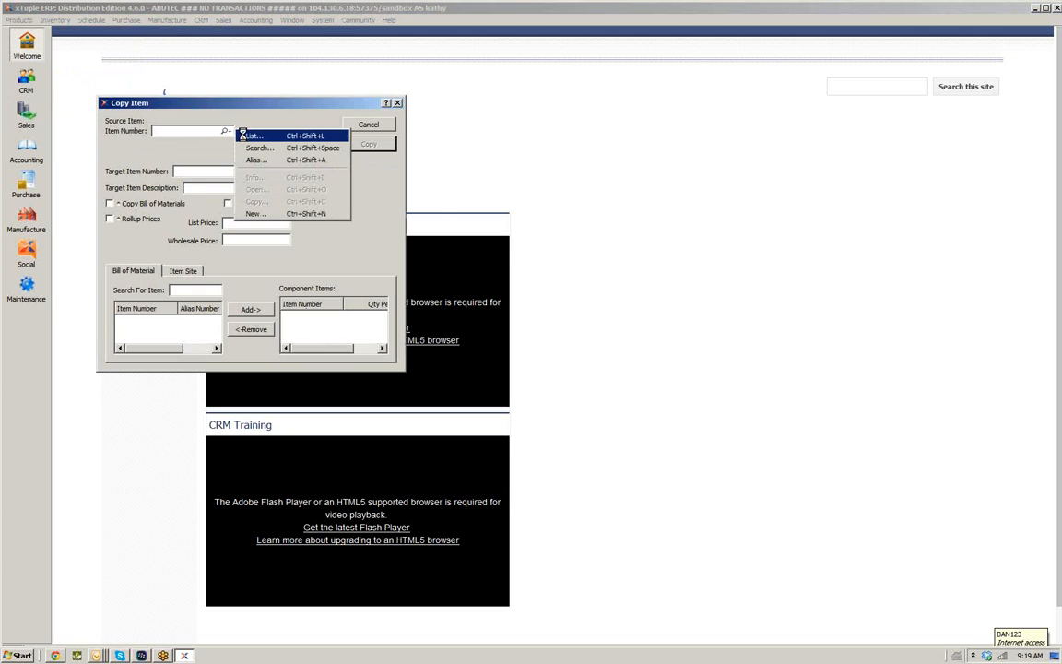
pyautogui.click(247, 136)
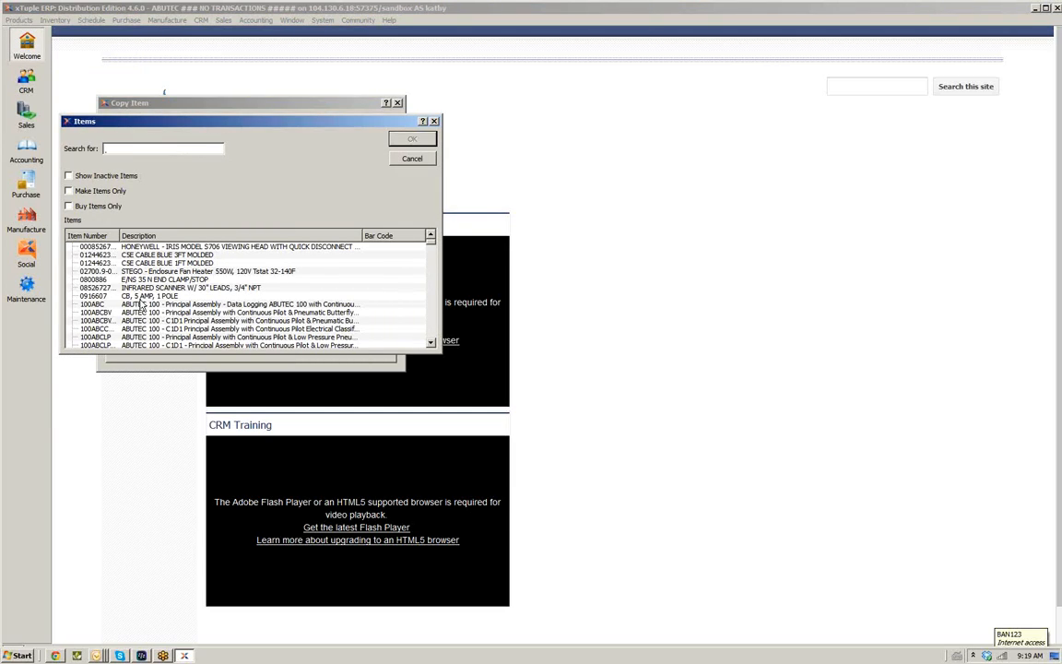
pyautogui.doubleClick(136, 312)
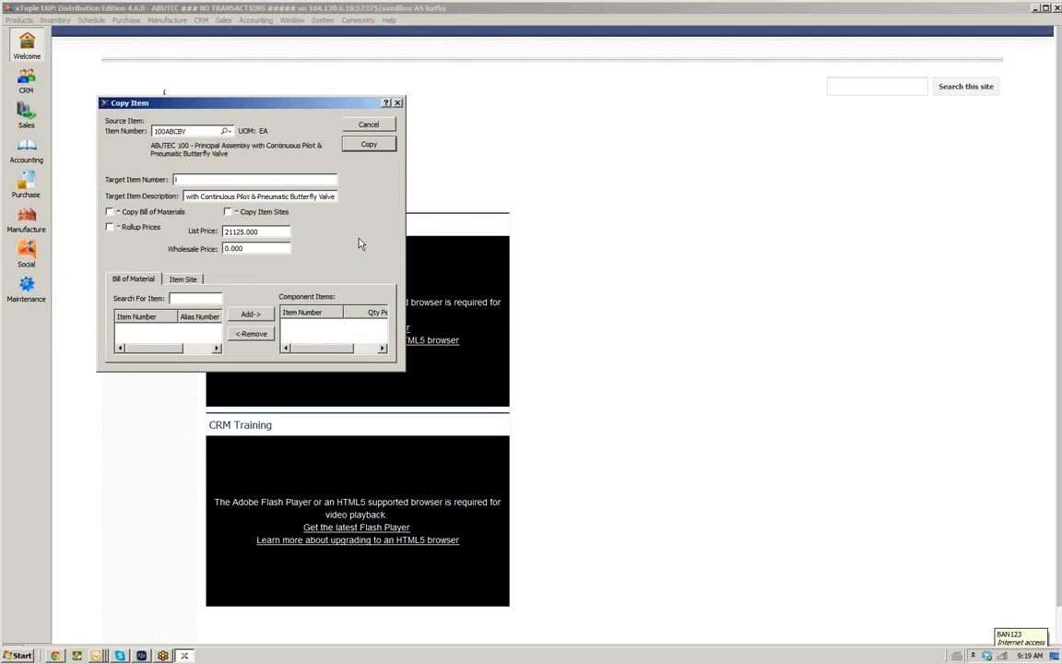
# Set the target item number to training1 and the target item description to training
pyautogui.write('training1')
pyautogui.click(185, 199)
pyautogui.moveTo(321, 192); pyautogui.dragTo(372, 202)
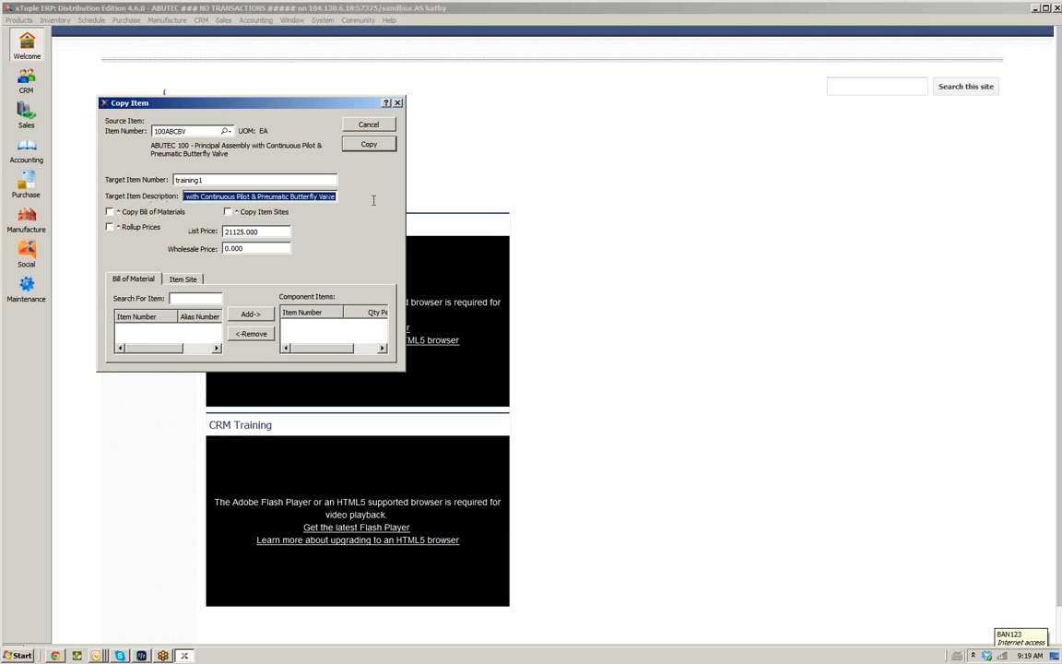
pyautogui.press('BackSpace')
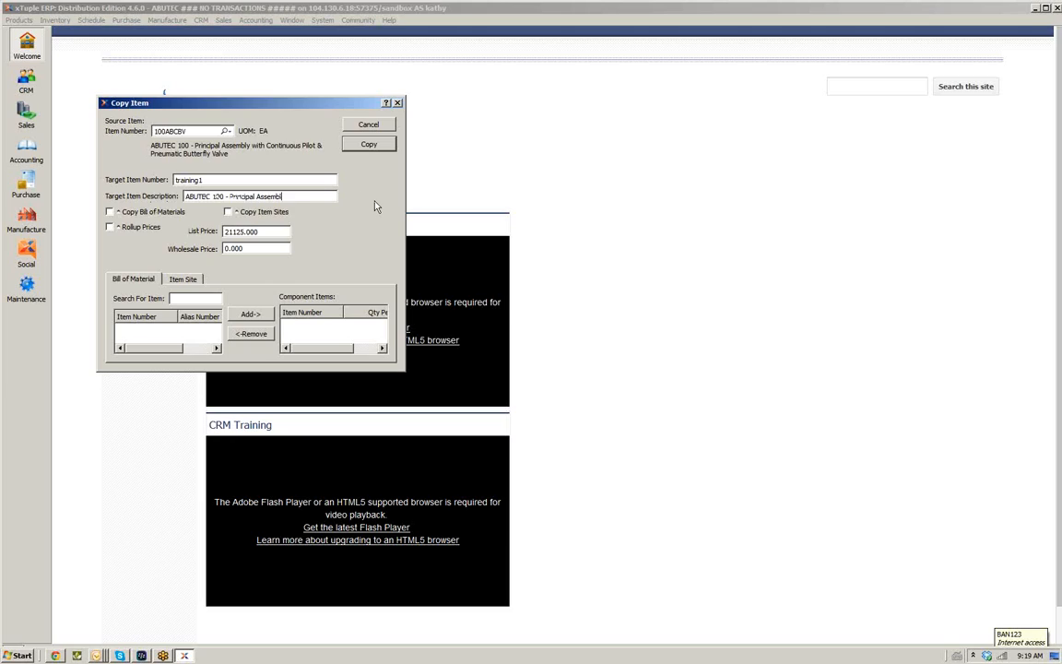
pyautogui.press('BackSpace')
pyautogui.press('BackSpace')
pyautogui.press('BackSpace')
pyautogui.press('BackSpace')
pyautogui.press('BackSpace')
pyautogui.press('BackSpace')
pyautogui.press('BackSpace')
pyautogui.press('BackSpace')
pyautogui.press('BackSpace')
pyautogui.press('BackSpace')
pyautogui.press('BackSpace')
pyautogui.press('BackSpace')
pyautogui.press('BackSpace')
pyautogui.press('BackSpace')
pyautogui.press('BackSpace')
pyautogui.press('BackSpace')
pyautogui.press('BackSpace')
pyautogui.press('BackSpace')
pyautogui.press('BackSpace')
pyautogui.press('BackSpace')
pyautogui.write('training')
# Enable copying the bill of materials and item sites, and turn on rolling up prices
pyautogui.click(109, 213)
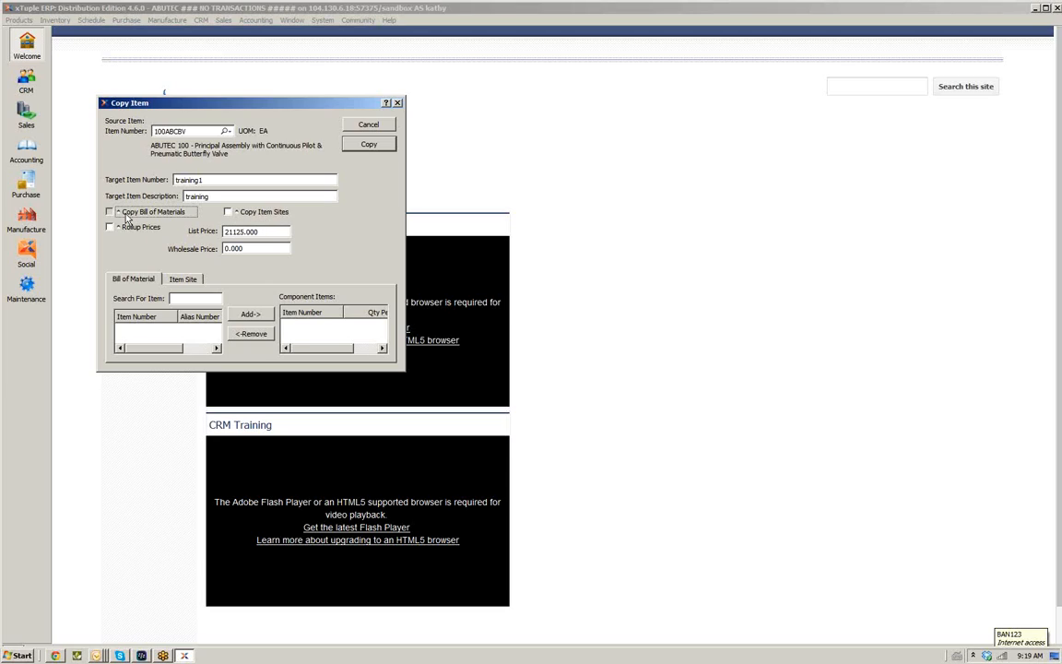
pyautogui.click(109, 212)
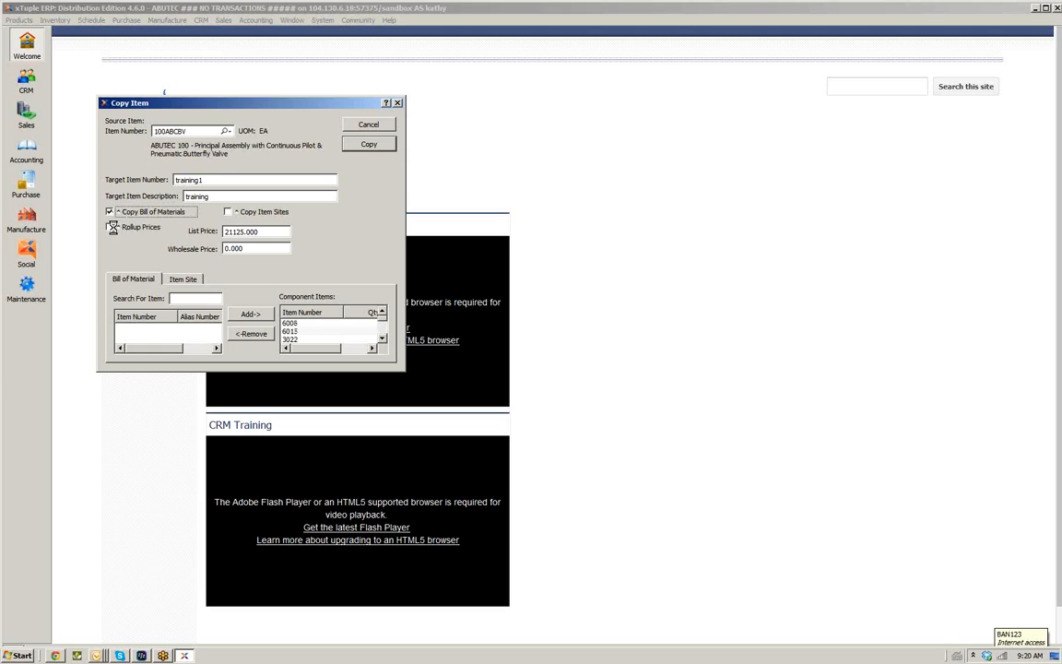
pyautogui.click(110, 227)
pyautogui.click(240, 216)
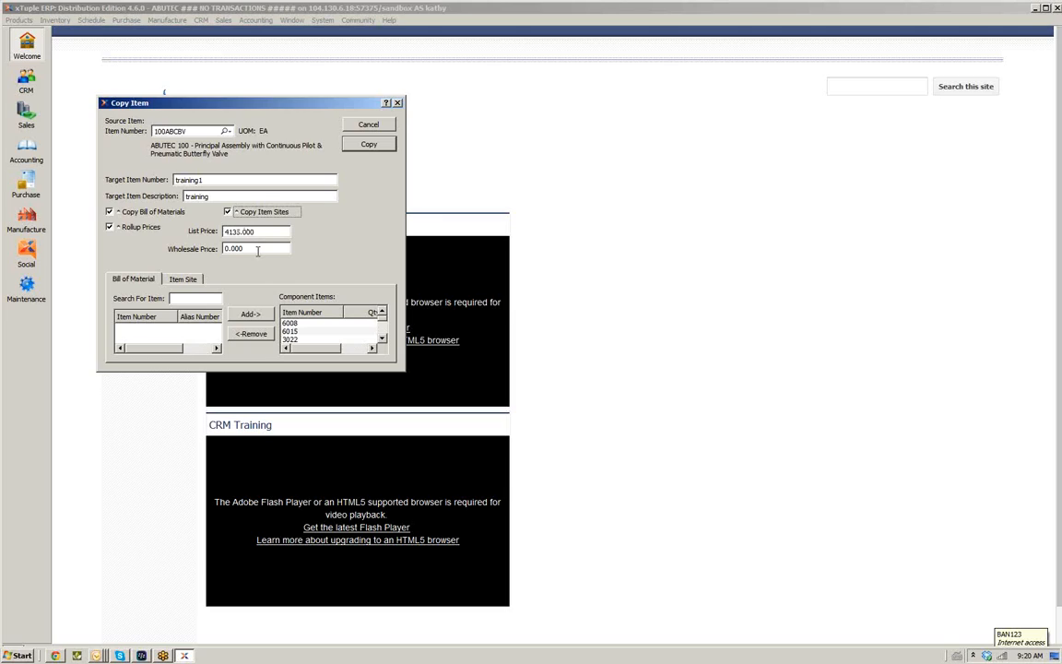
# Remove components 3024 and 3052 from the bill of materials to be copied
pyautogui.click(268, 231)
pyautogui.moveTo(172, 372); pyautogui.dragTo(170, 521)
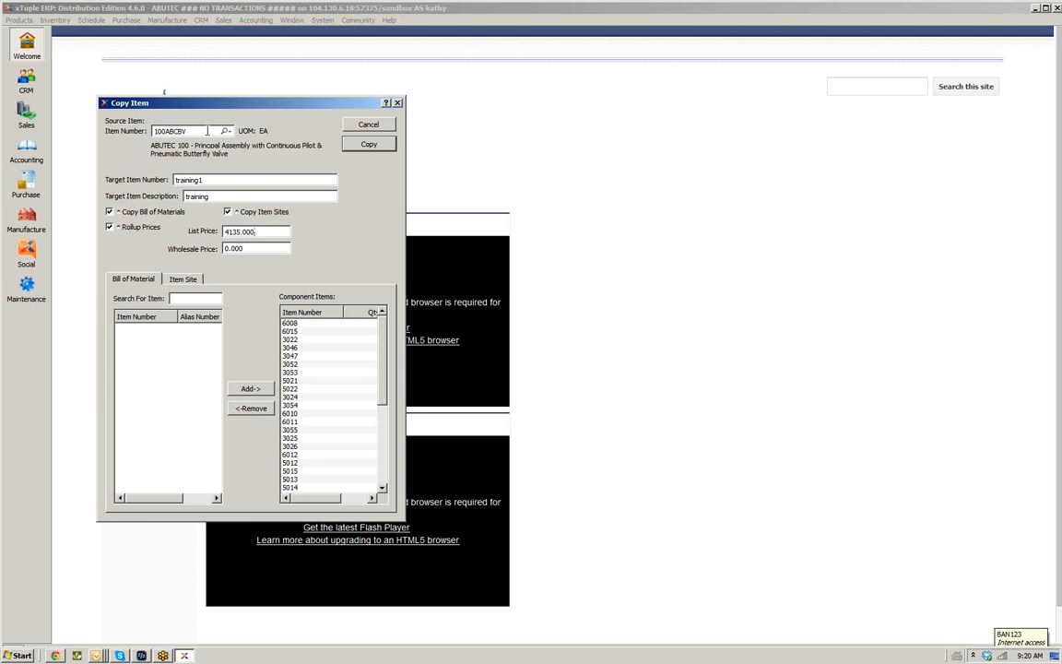
pyautogui.click(290, 396)
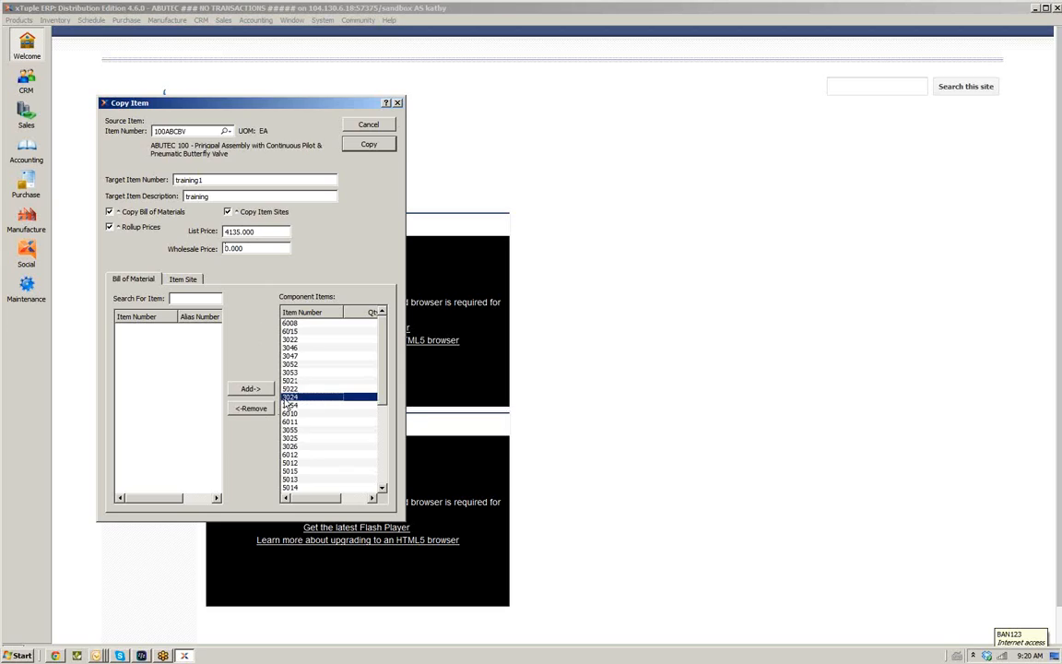
pyautogui.click(258, 408)
pyautogui.click(290, 365)
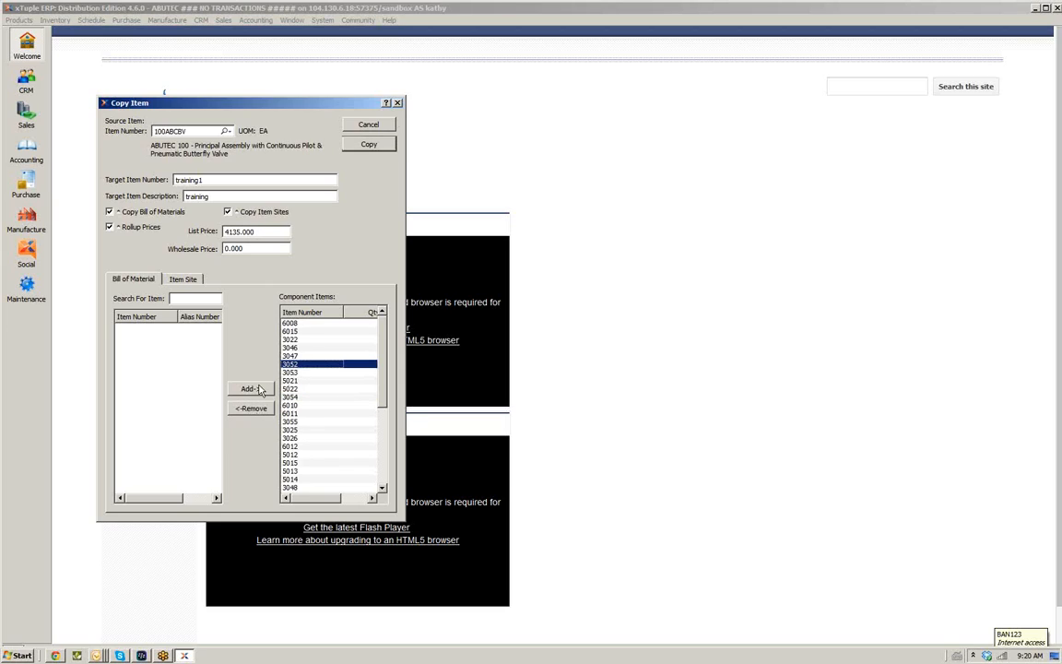
pyautogui.click(249, 410)
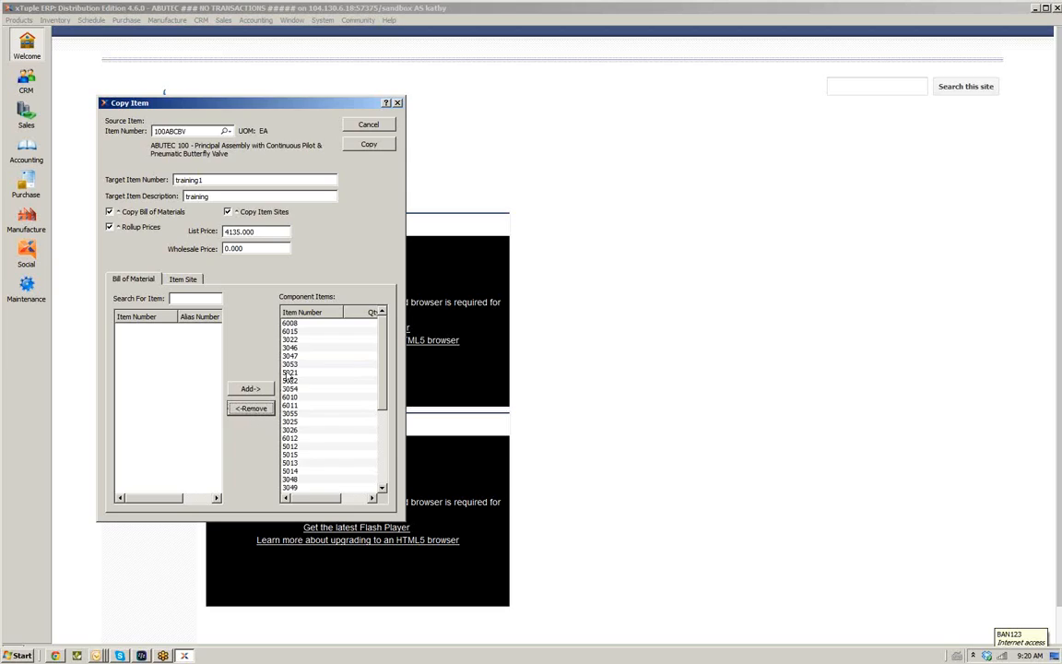
# Review the THR item site and the remaining component list in the copy dialog
pyautogui.click(250, 411)
pyautogui.write('1')
pyautogui.click(180, 284)
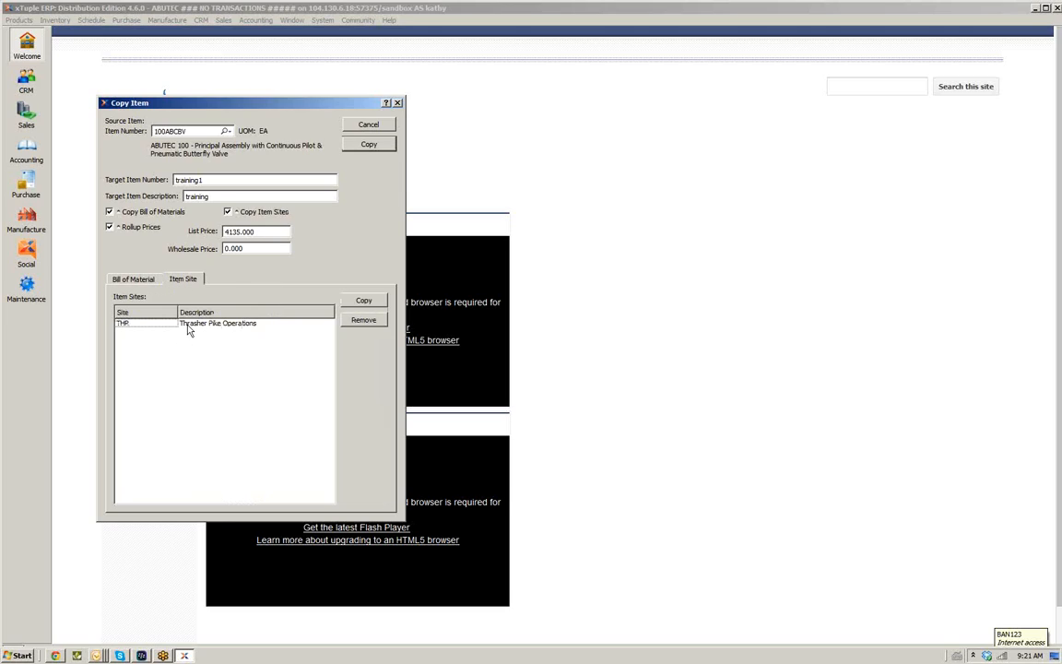
pyautogui.click(188, 324)
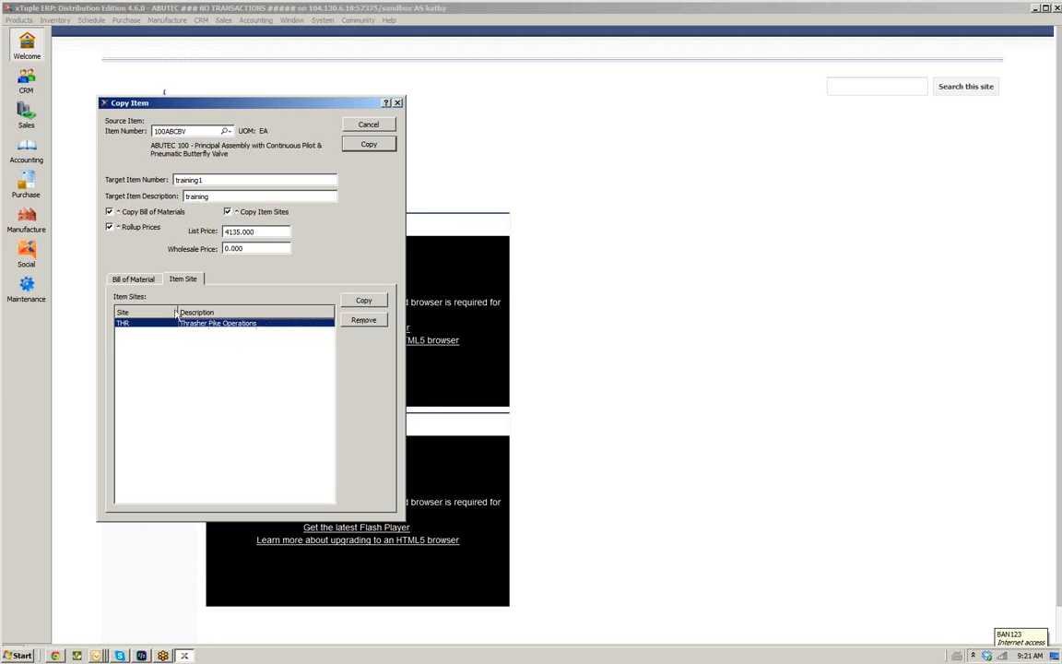
pyautogui.click(134, 279)
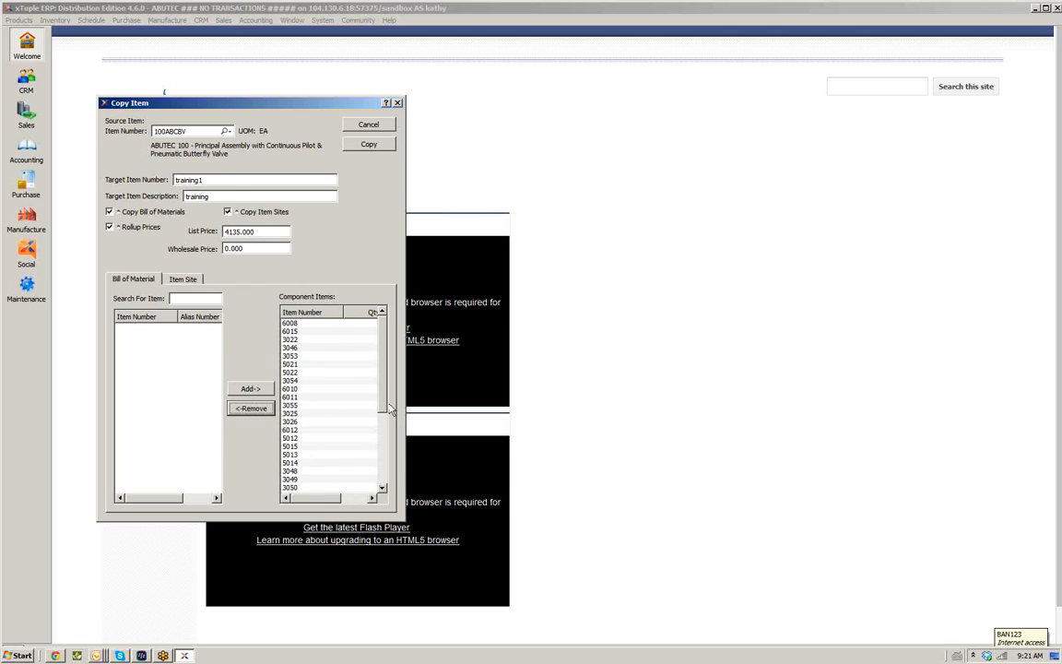
pyautogui.scroll(-5, 344, 352)
pyautogui.scroll(5, 345, 396)
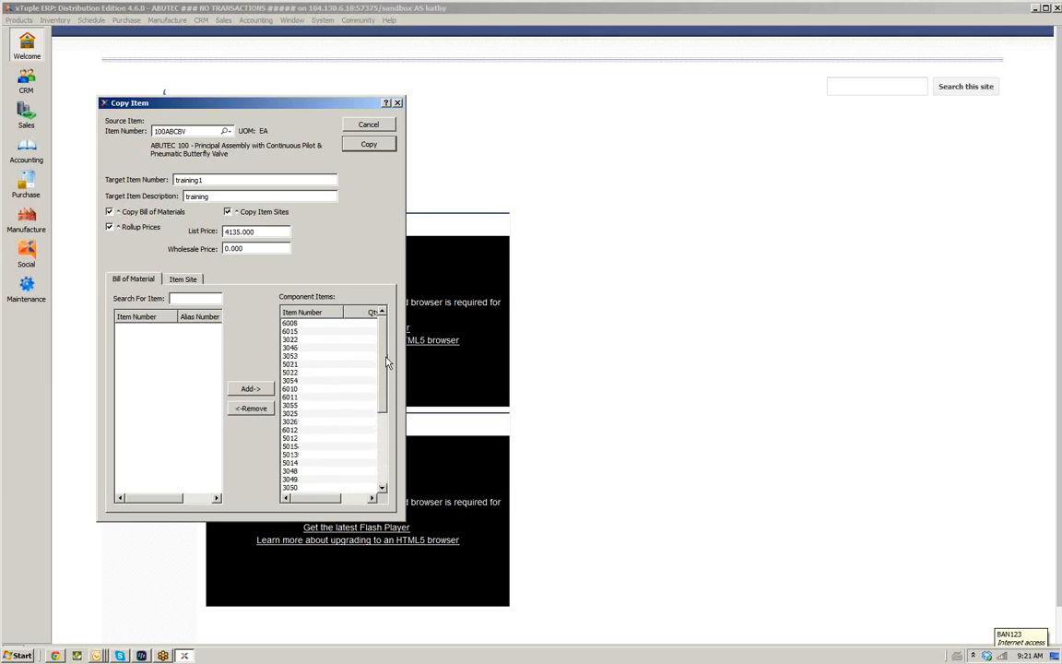
# Run the copy to create item training1 from 100ABCBV
pyautogui.click(362, 149)
pyautogui.click(374, 127)
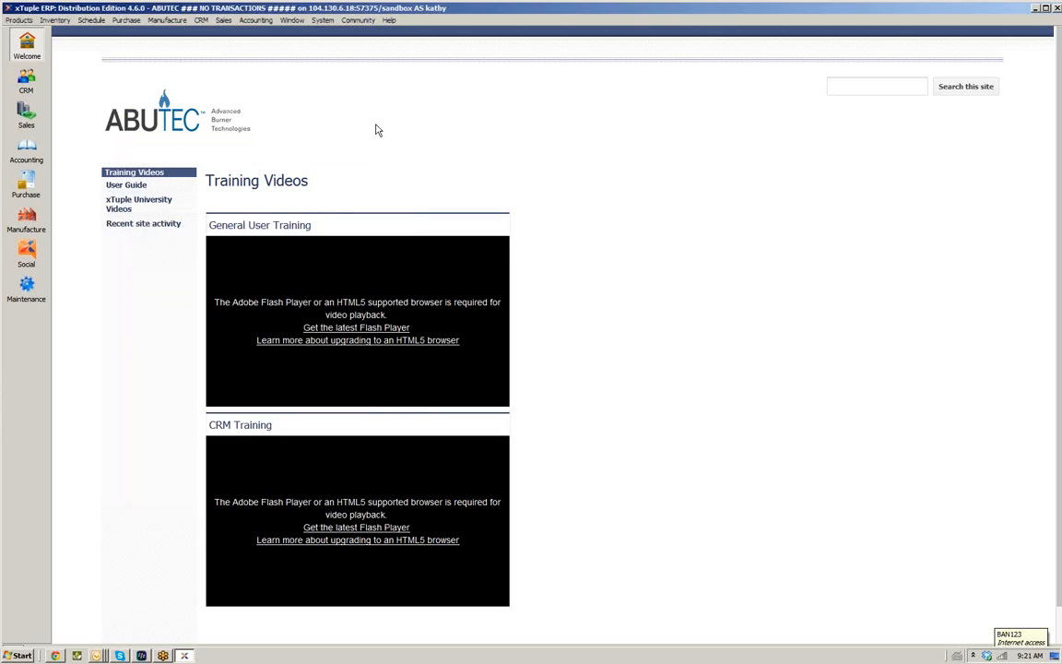
pyautogui.click(19, 21)
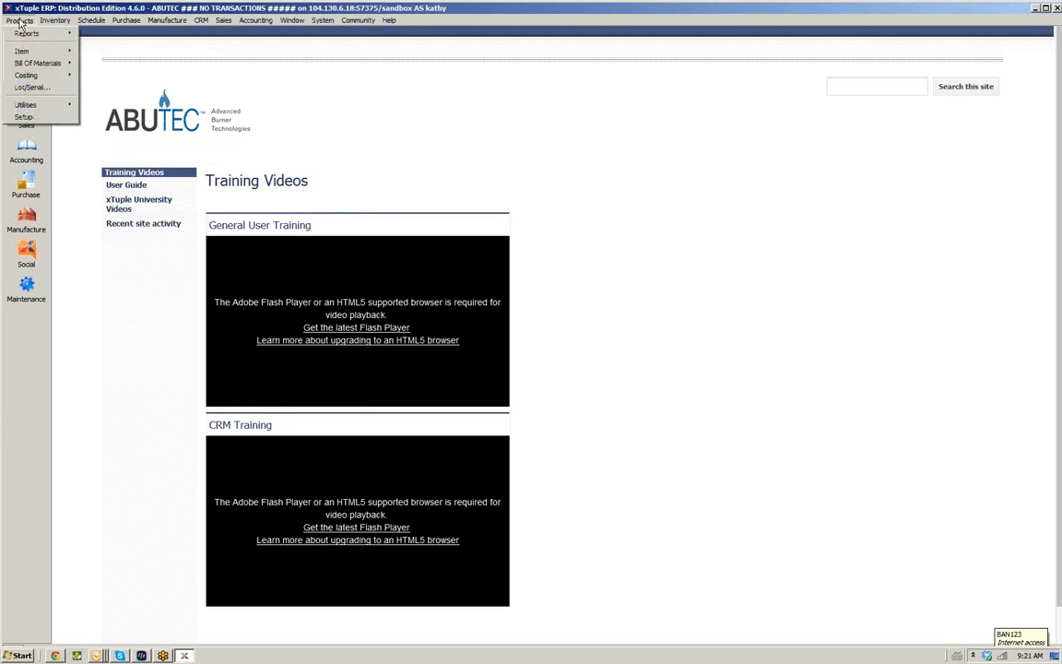
pyautogui.moveTo(19, 62)
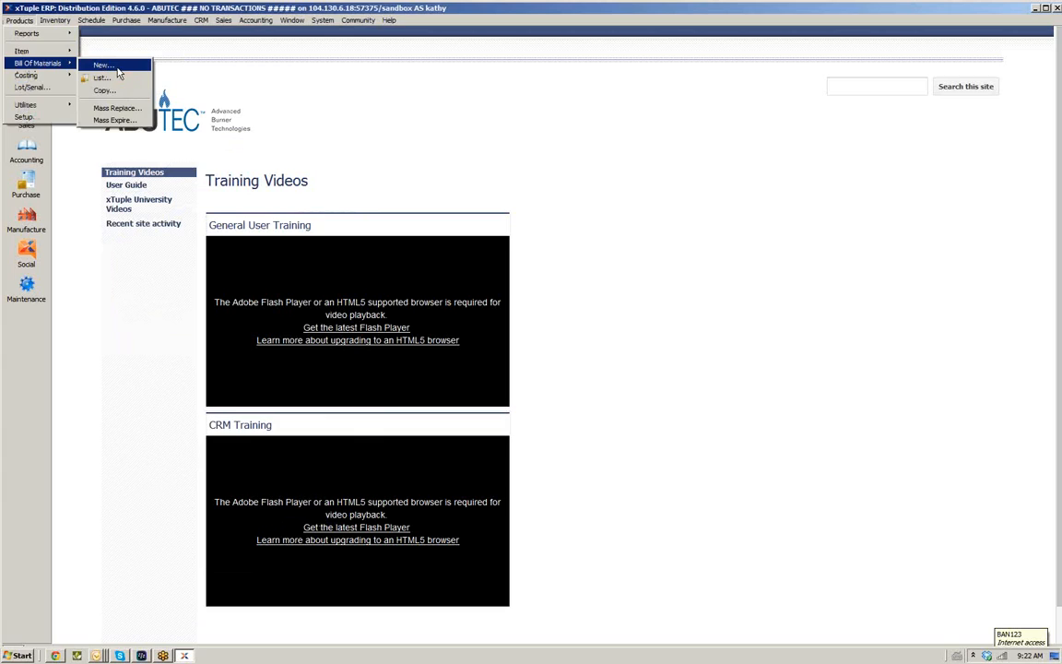
pyautogui.click(116, 66)
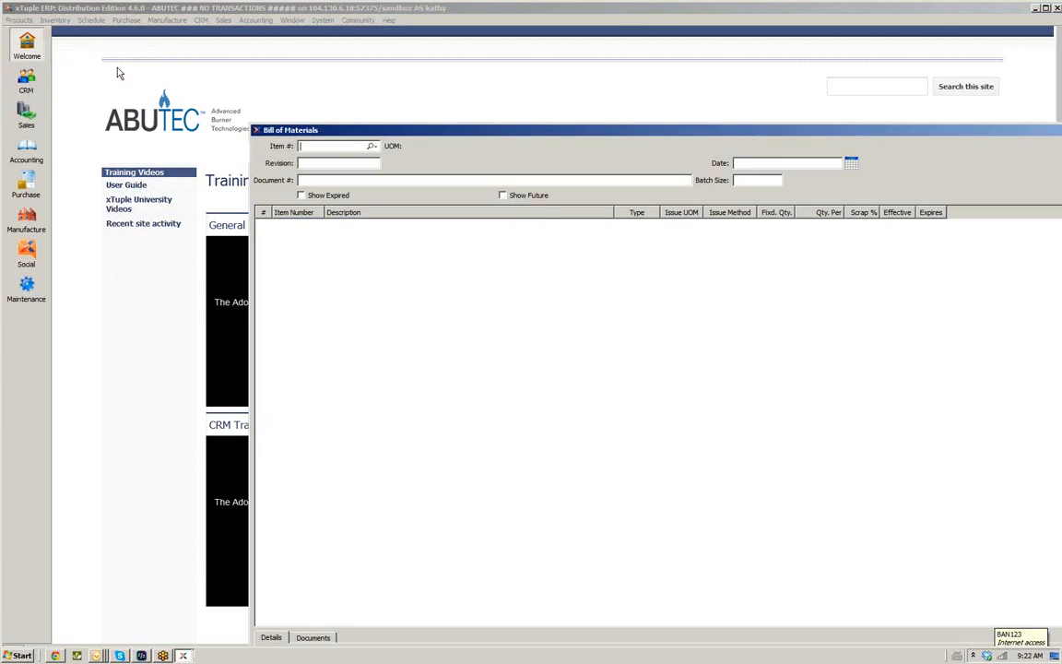
pyautogui.doubleClick(367, 132)
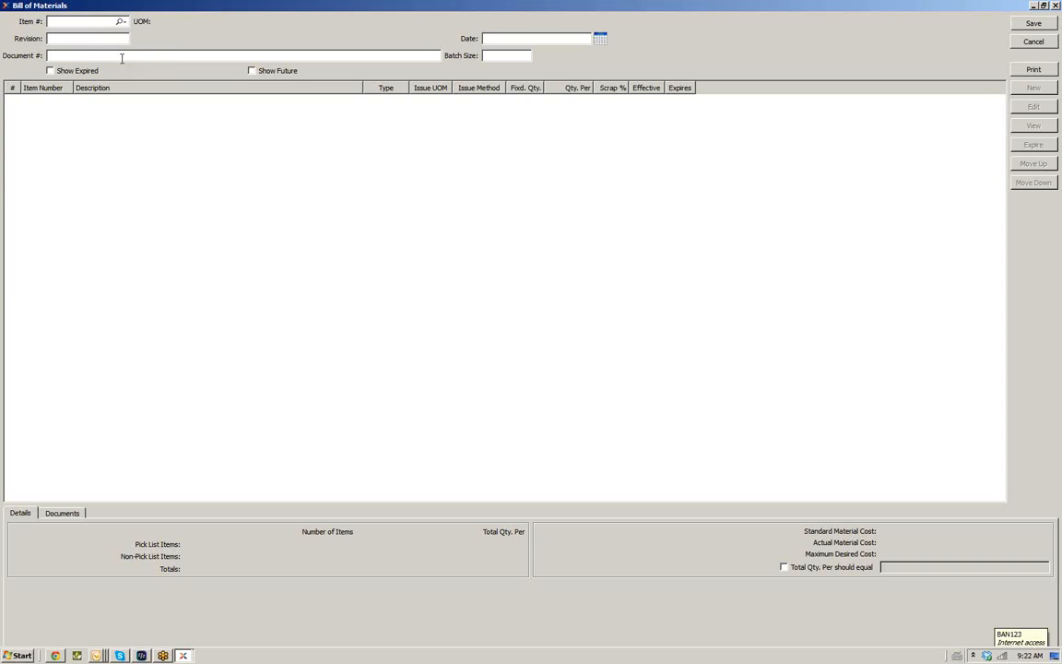
pyautogui.click(601, 42)
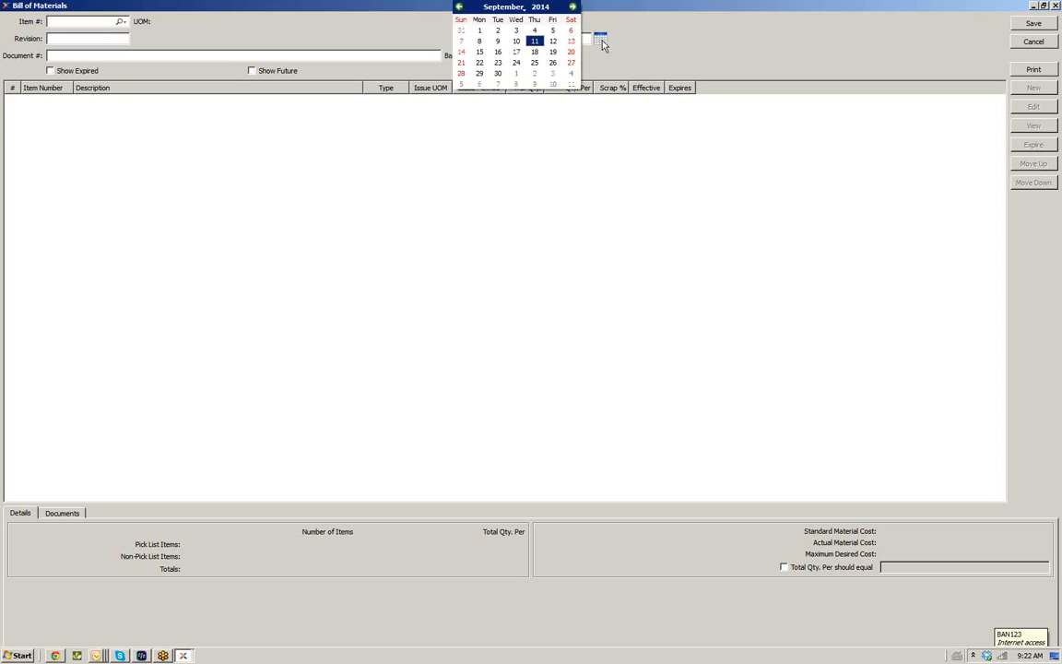
pyautogui.click(634, 23)
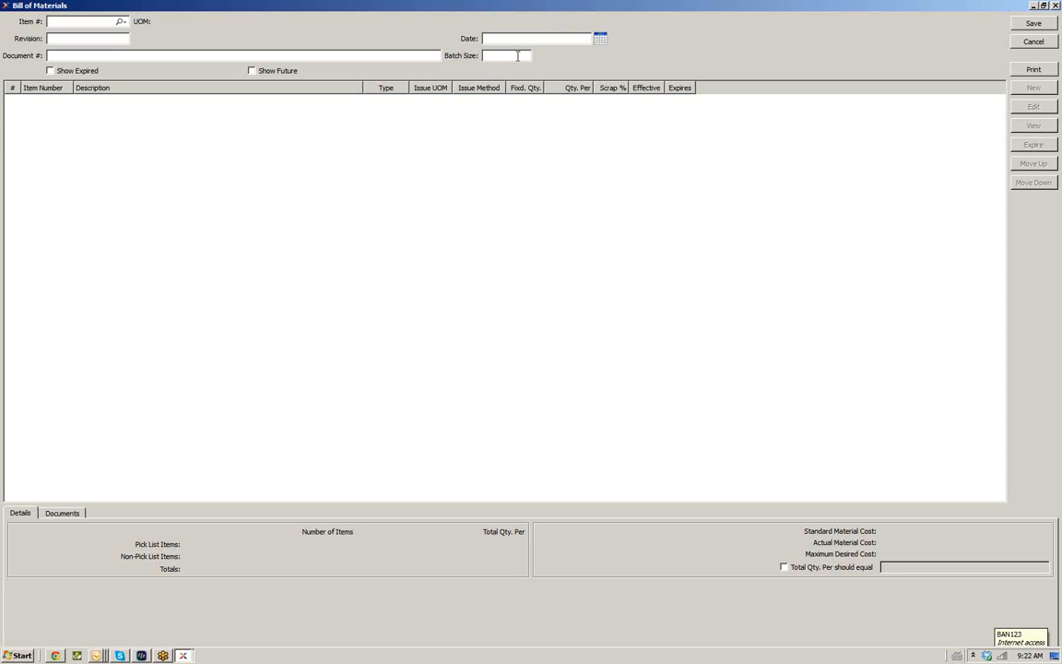
pyautogui.click(1023, 44)
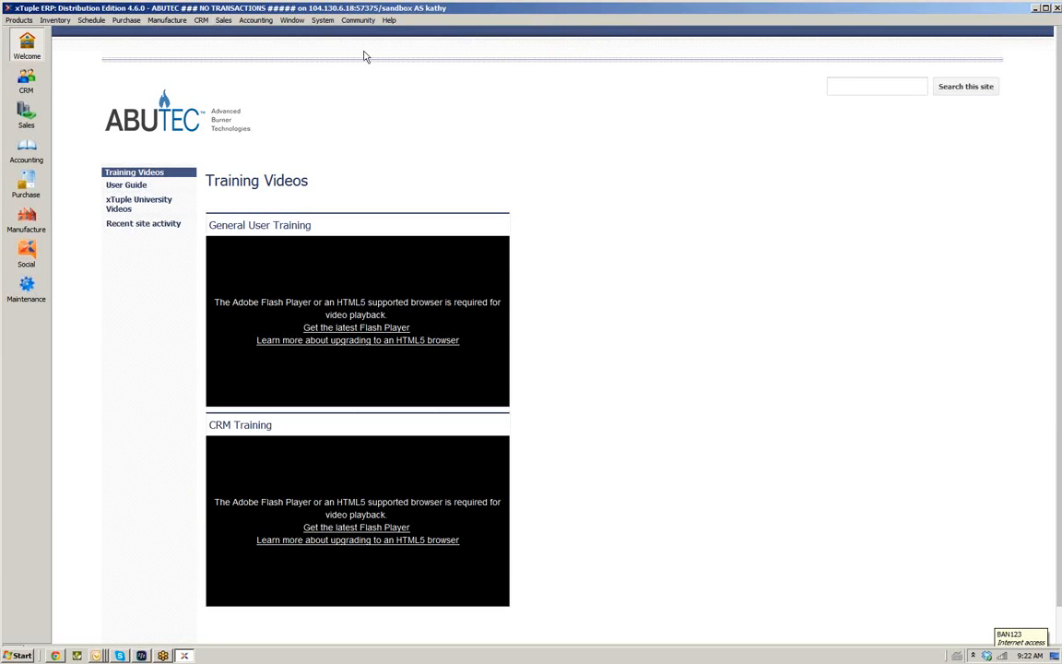
# Open the bills of materials list and open the TRAINING1 bill of materials
pyautogui.click(17, 20)
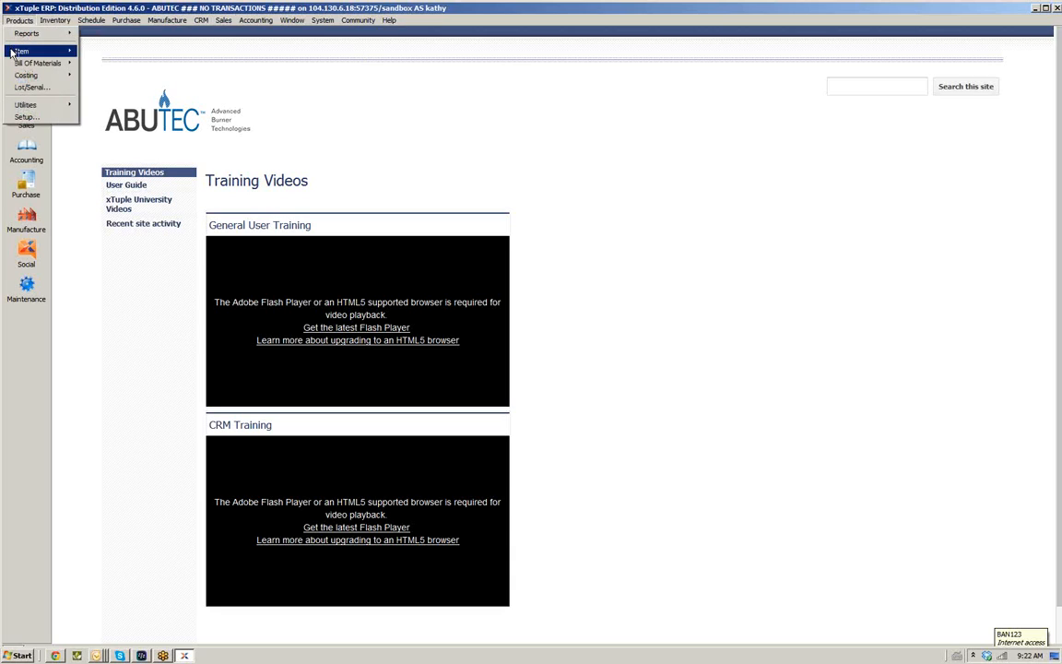
pyautogui.moveTo(69, 63)
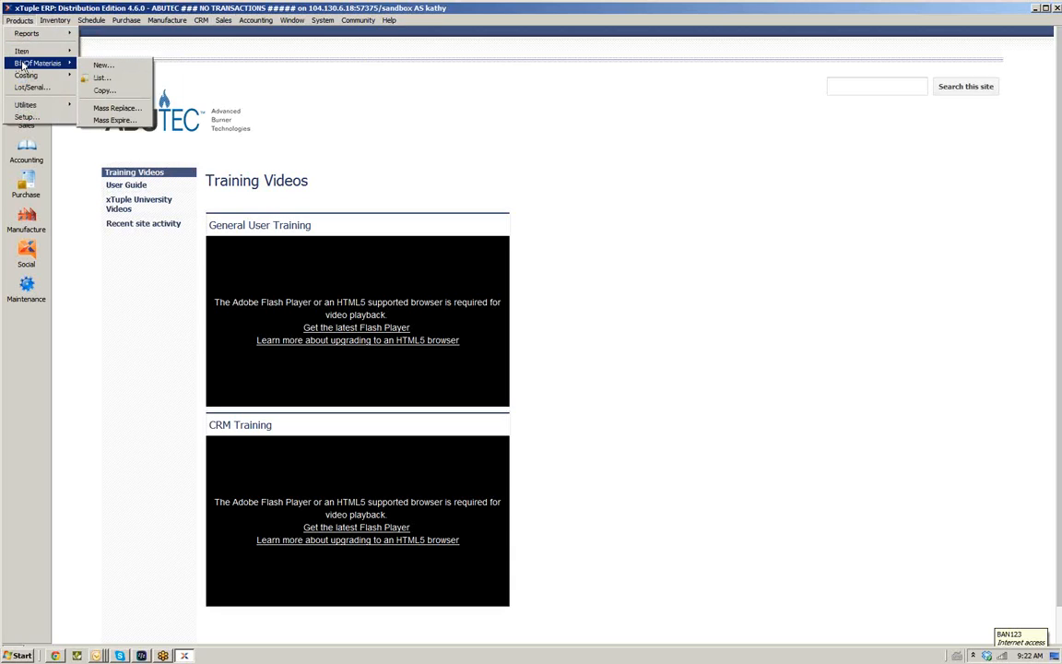
pyautogui.click(101, 77)
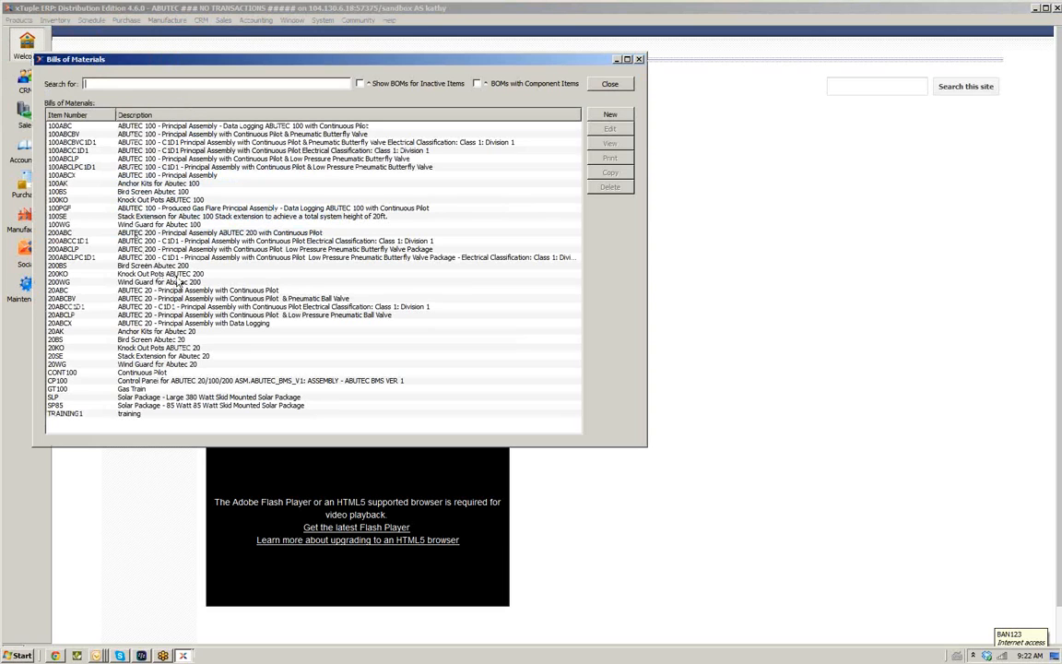
pyautogui.click(74, 413)
pyautogui.doubleClick(74, 413)
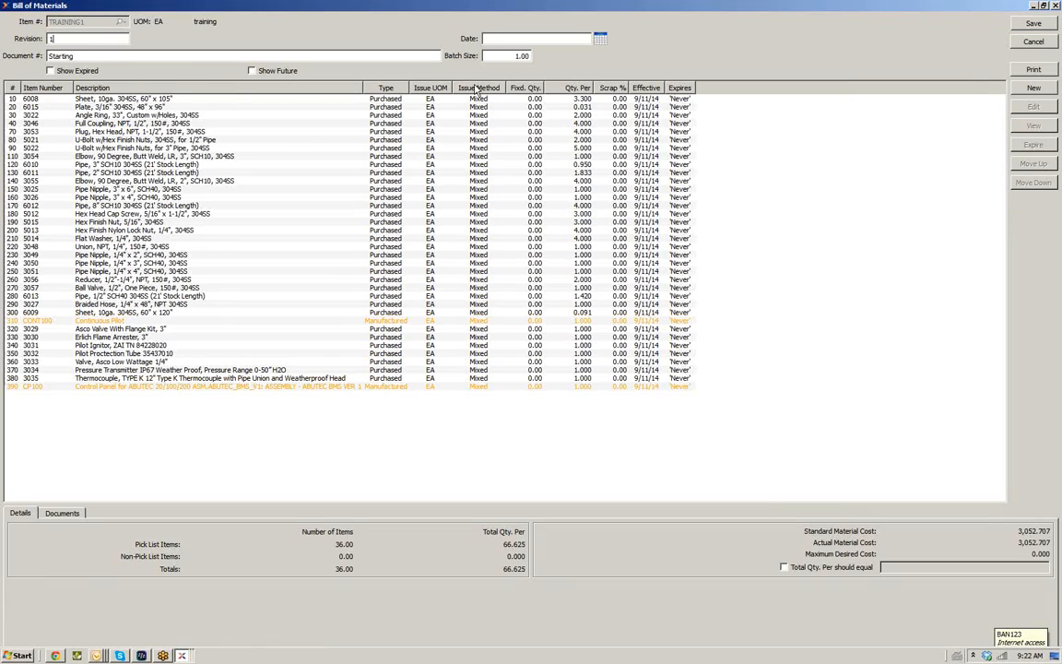
# Set the bill of materials date to 9/11/14 and start a new component line
pyautogui.click(600, 40)
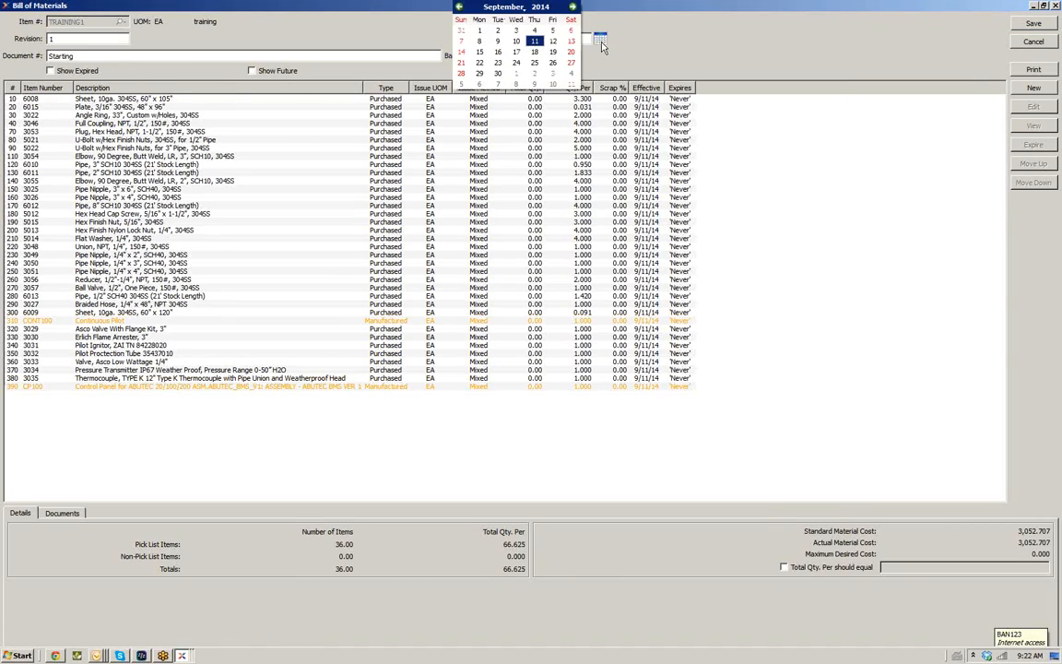
pyautogui.click(533, 41)
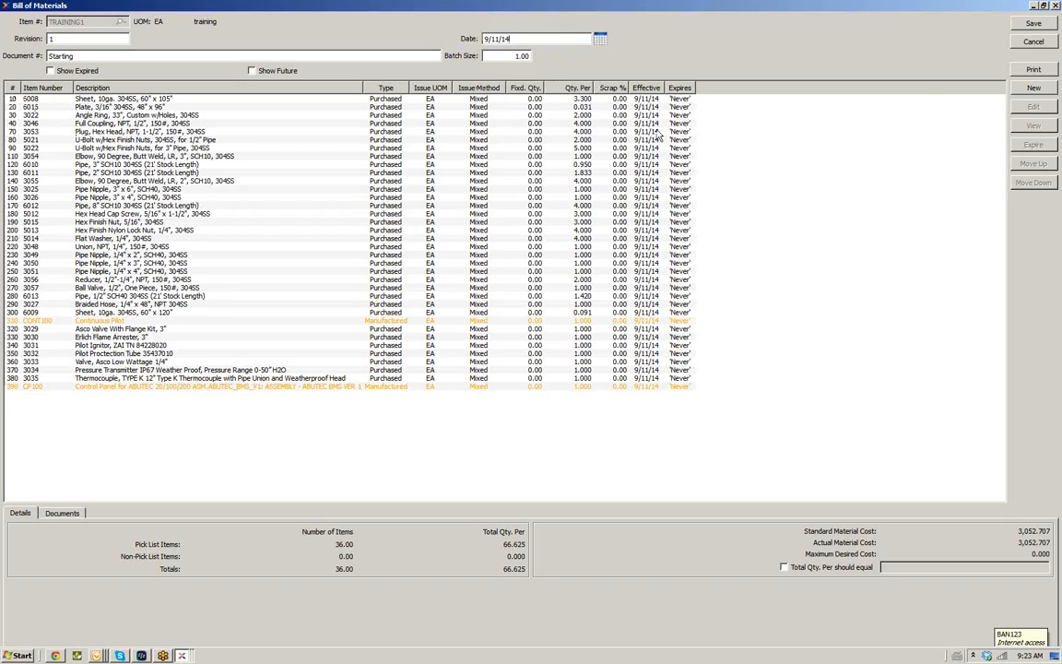
pyautogui.click(1031, 91)
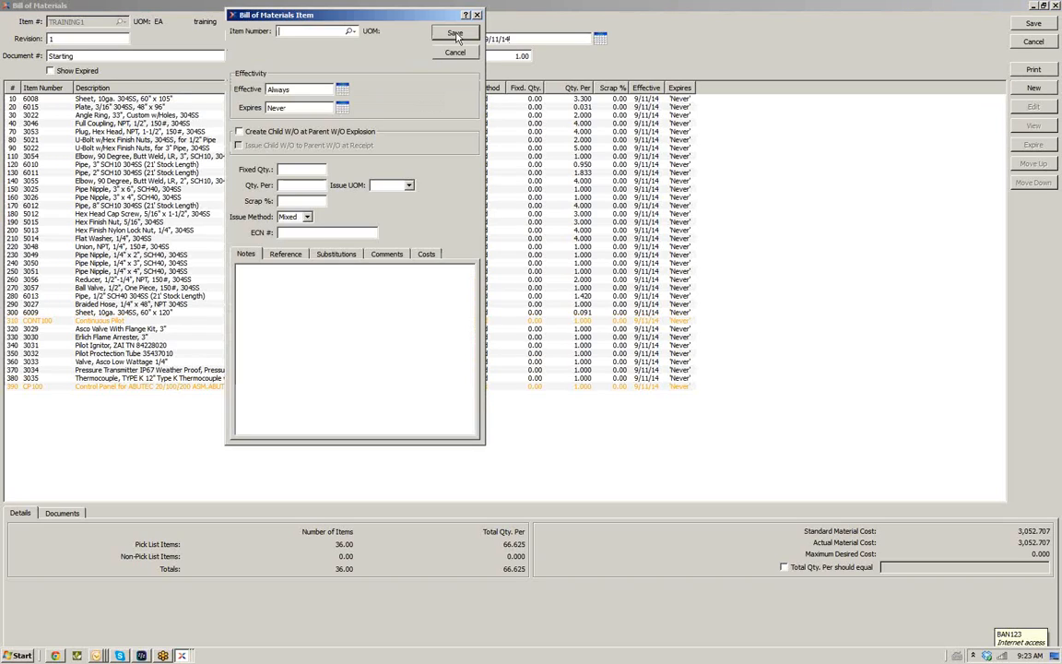
# Pick purchased item 2966236 as the component, clearing the make-items-only filter in the item list
pyautogui.click(351, 32)
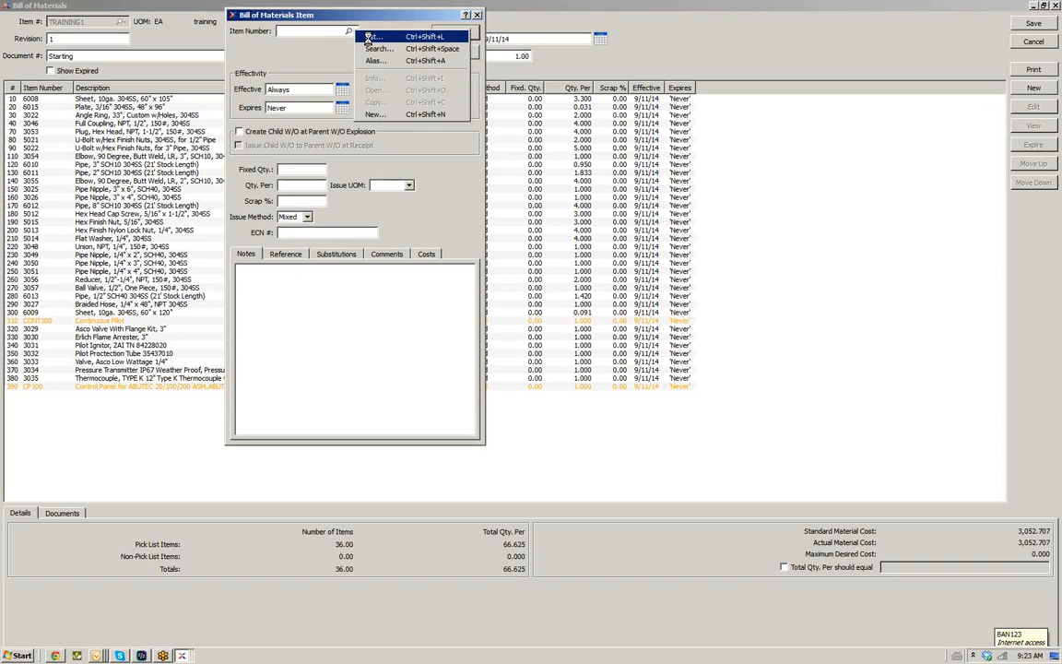
pyautogui.click(370, 38)
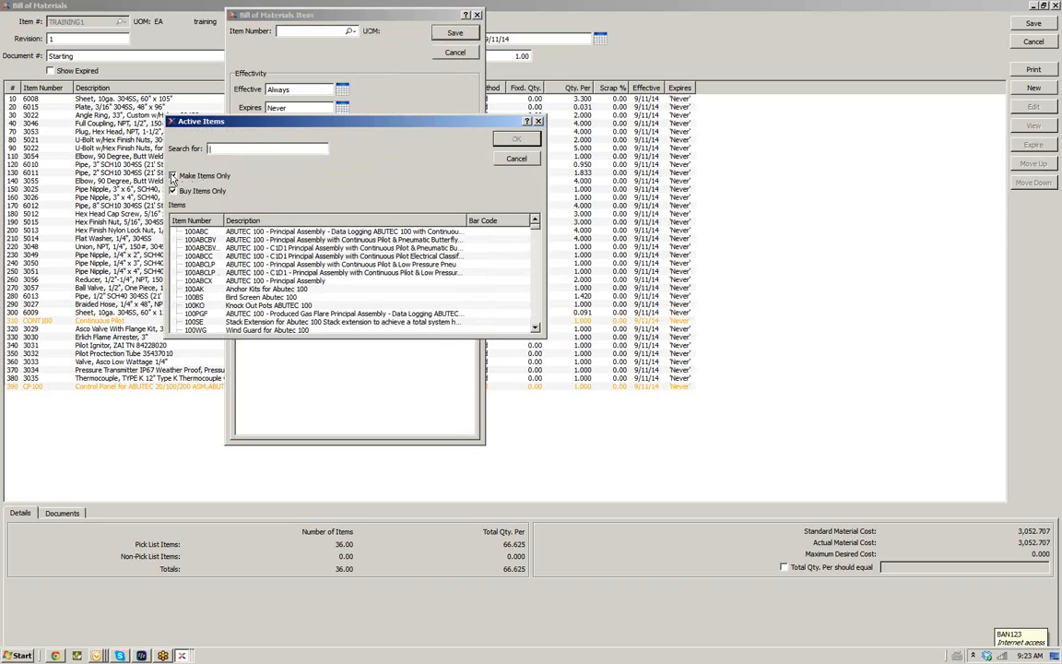
pyautogui.click(172, 177)
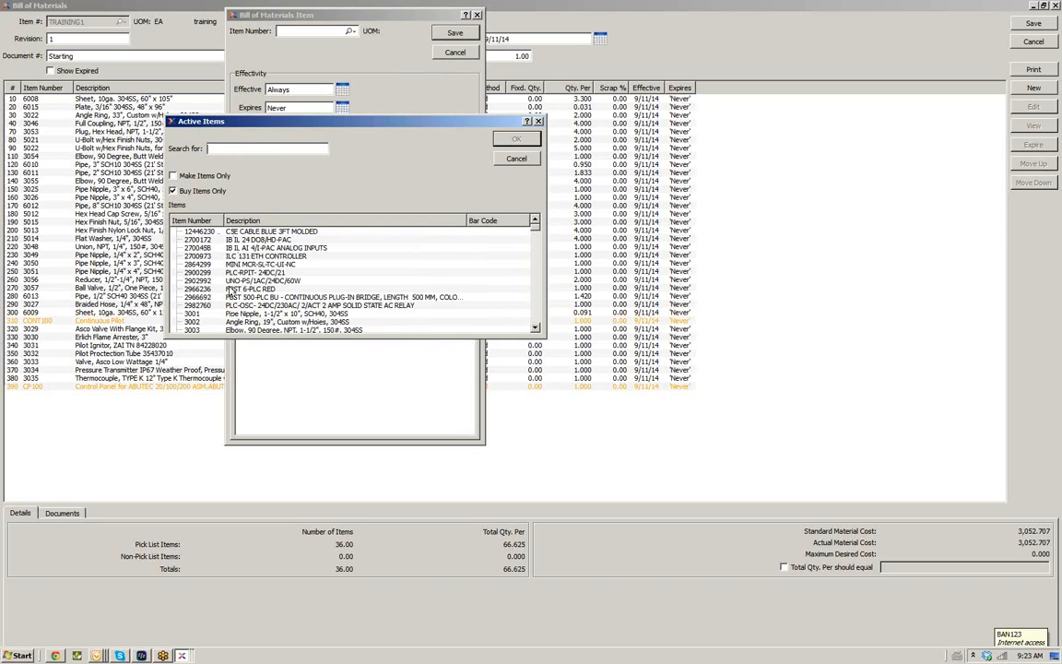
pyautogui.doubleClick(233, 289)
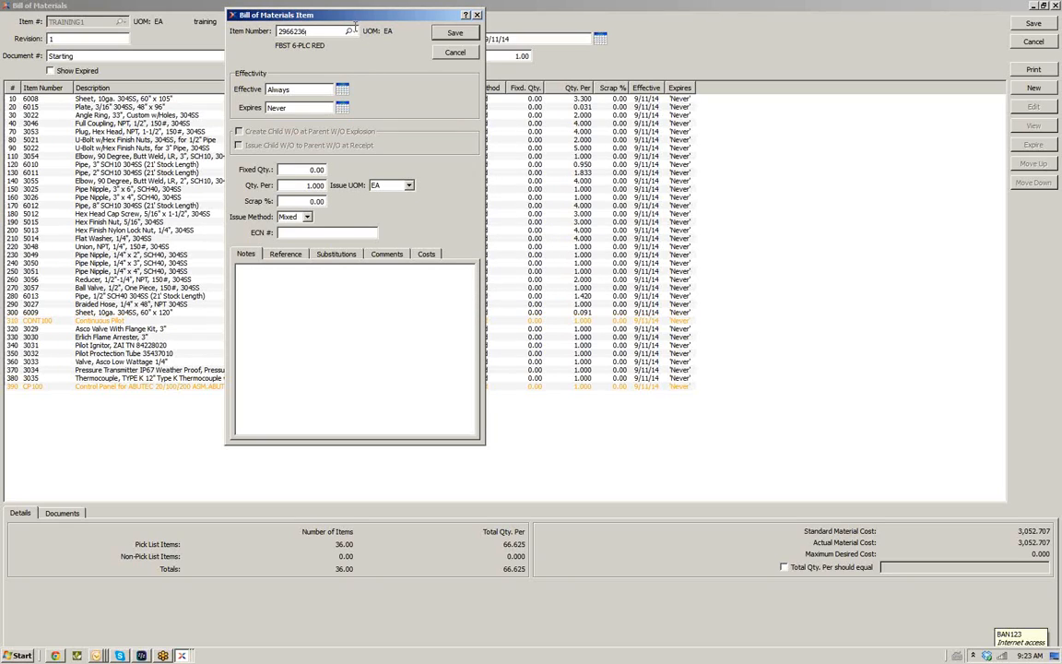
pyautogui.click(351, 31)
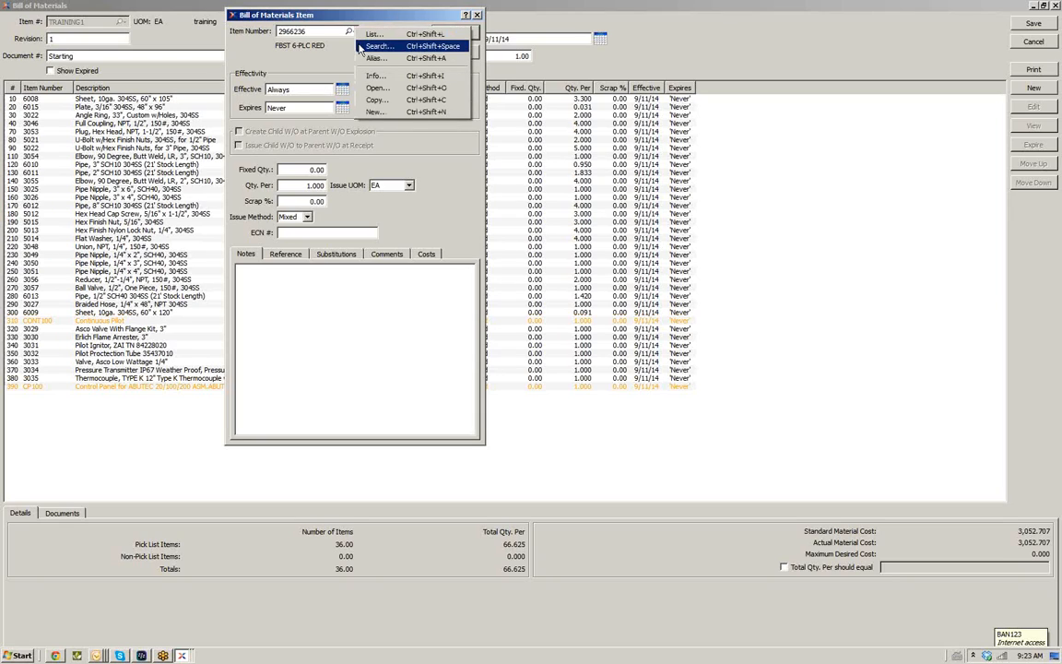
pyautogui.click(369, 46)
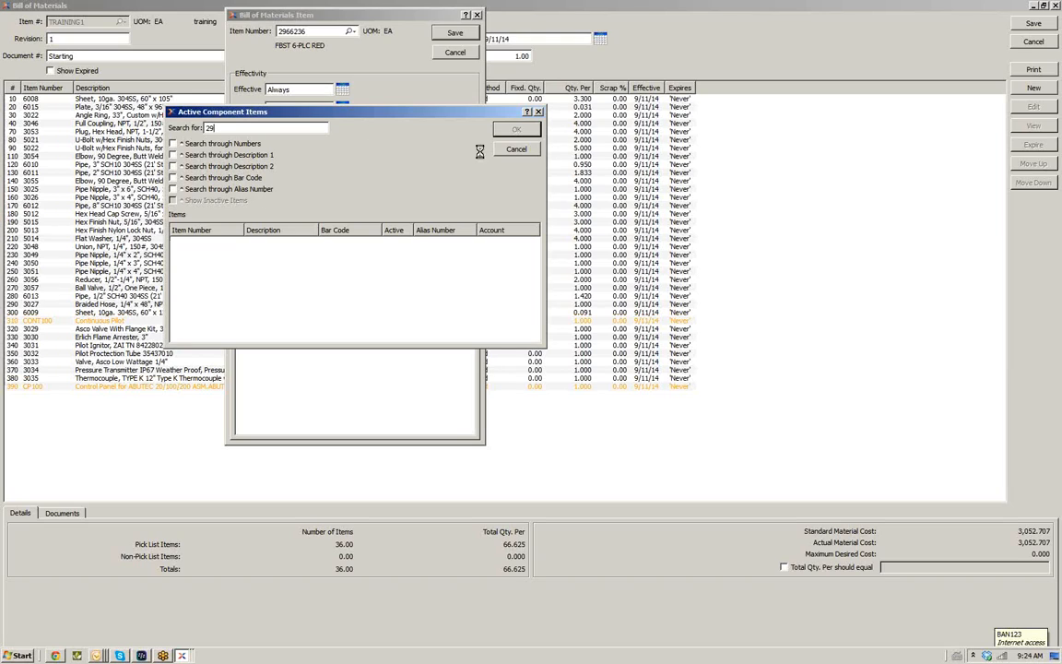
pyautogui.click(512, 150)
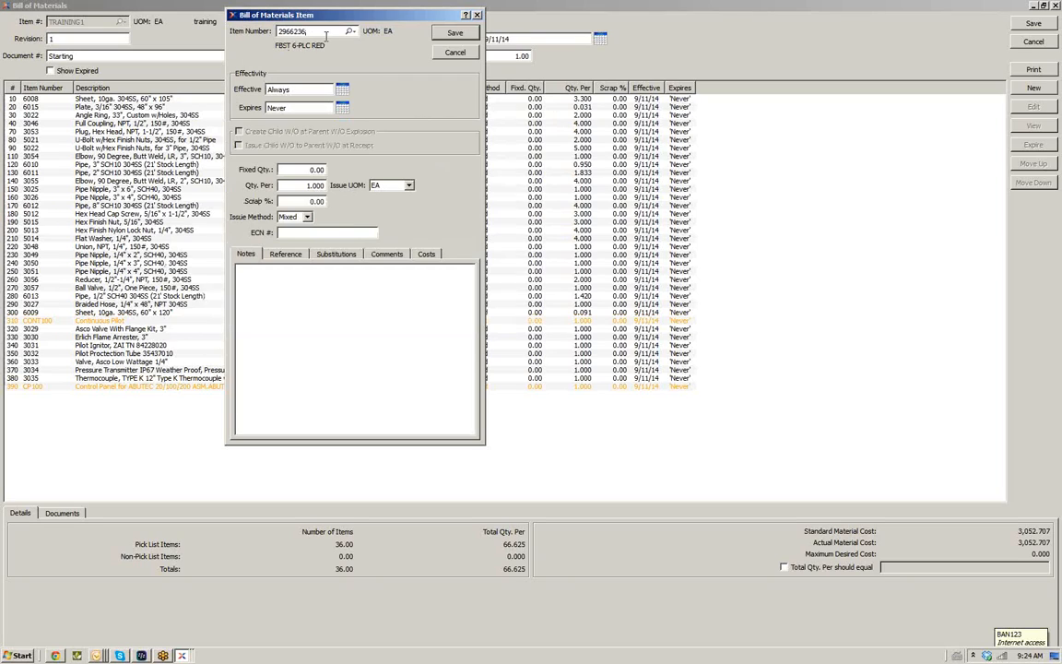
# Set the component's effective date to 9/18/14 and its expiry date to 9/25/14
pyautogui.click(343, 93)
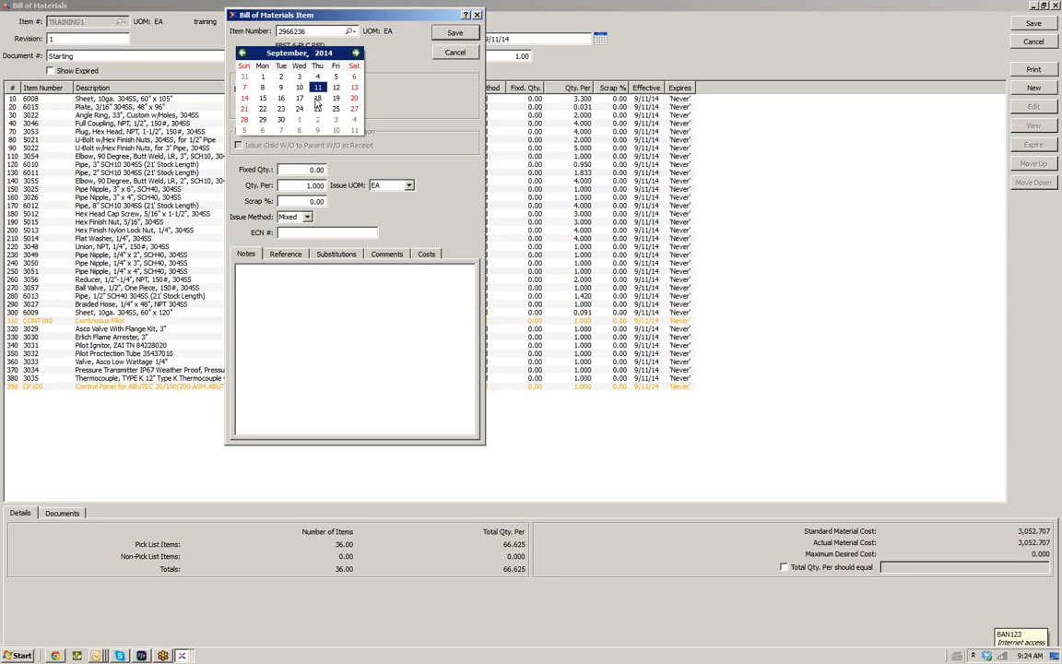
pyautogui.click(317, 99)
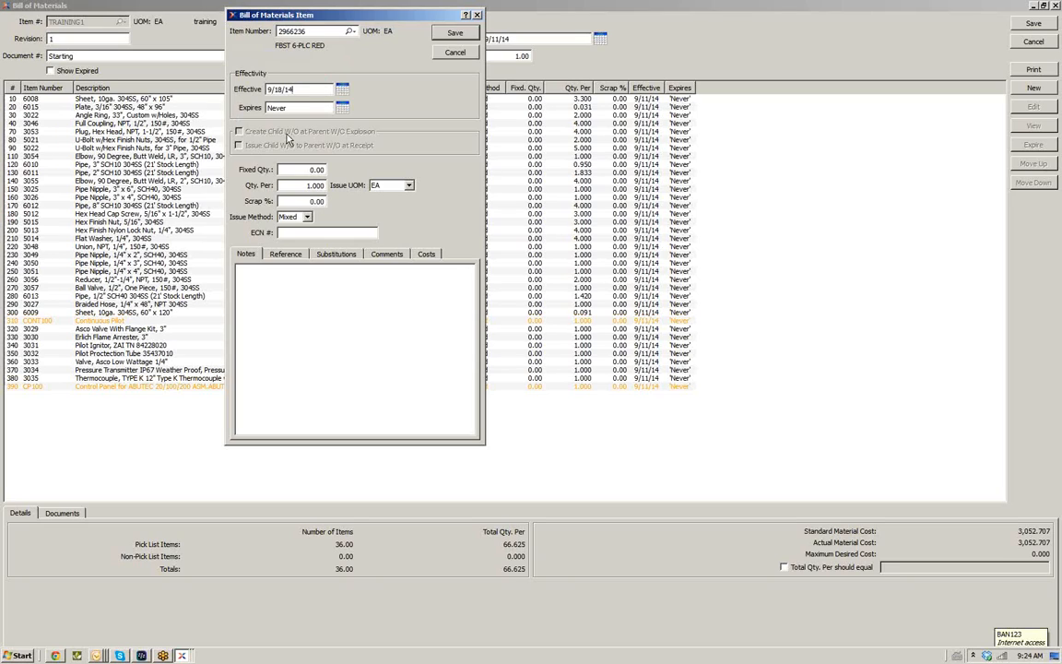
pyautogui.click(341, 111)
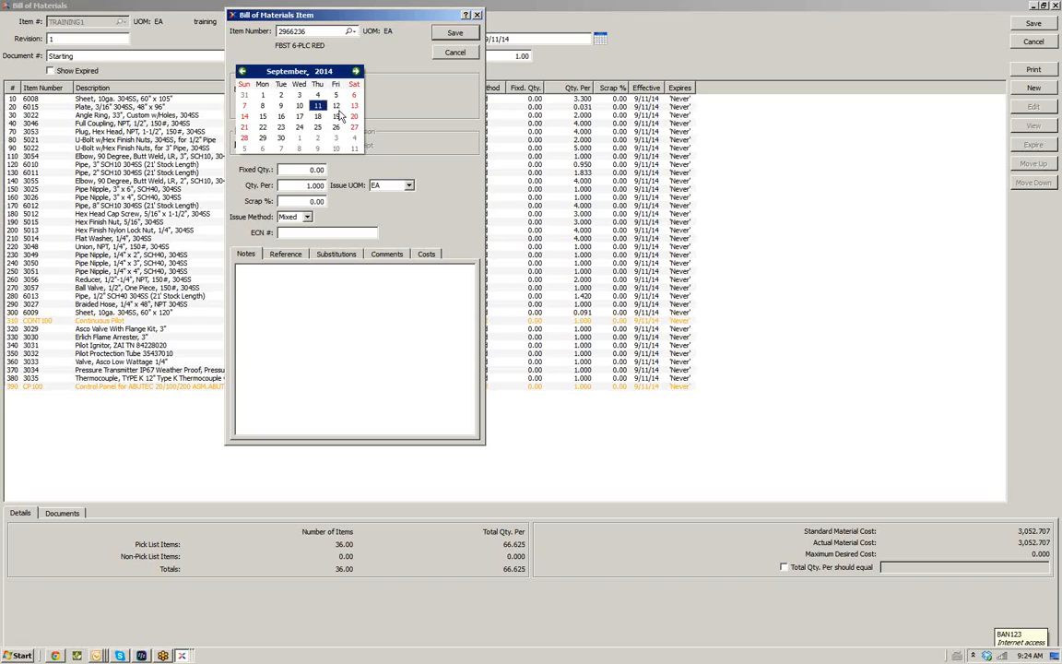
pyautogui.click(316, 128)
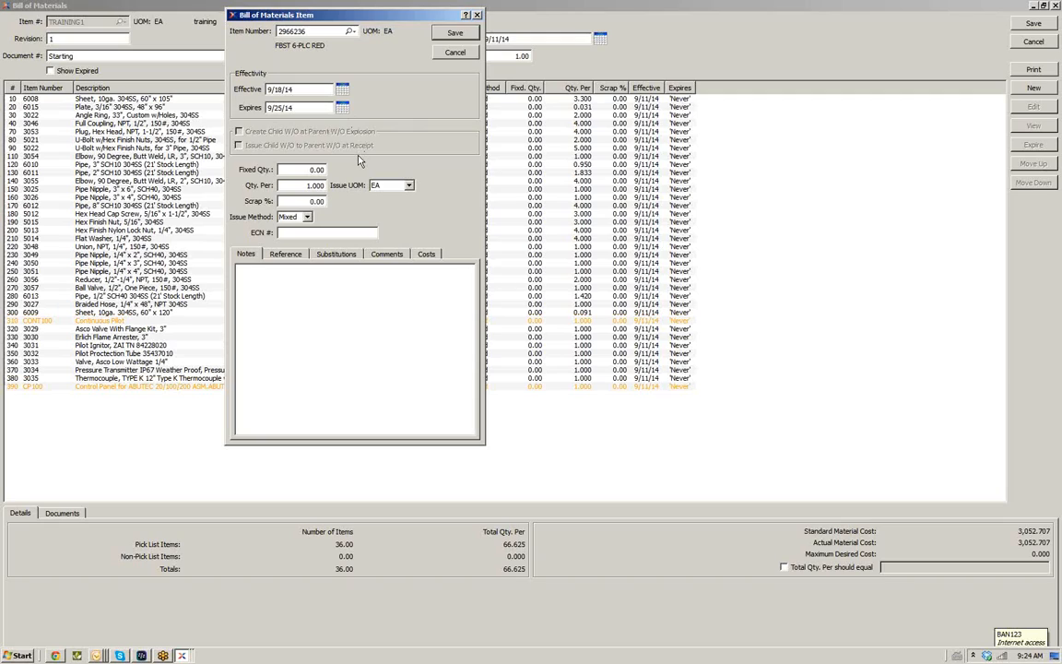
# Review the component's issue method and its notes, reference, substitutions, comments and costs tabs, then save the component line
pyautogui.press('Tab')
pyautogui.press('Tab')
pyautogui.click(308, 217)
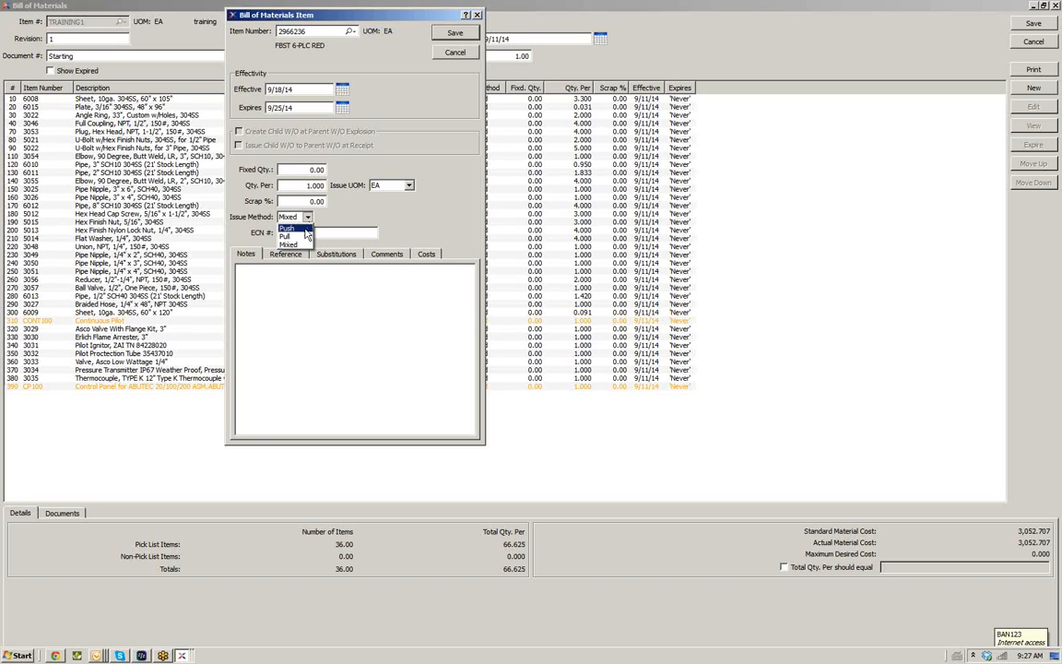
pyautogui.click(307, 218)
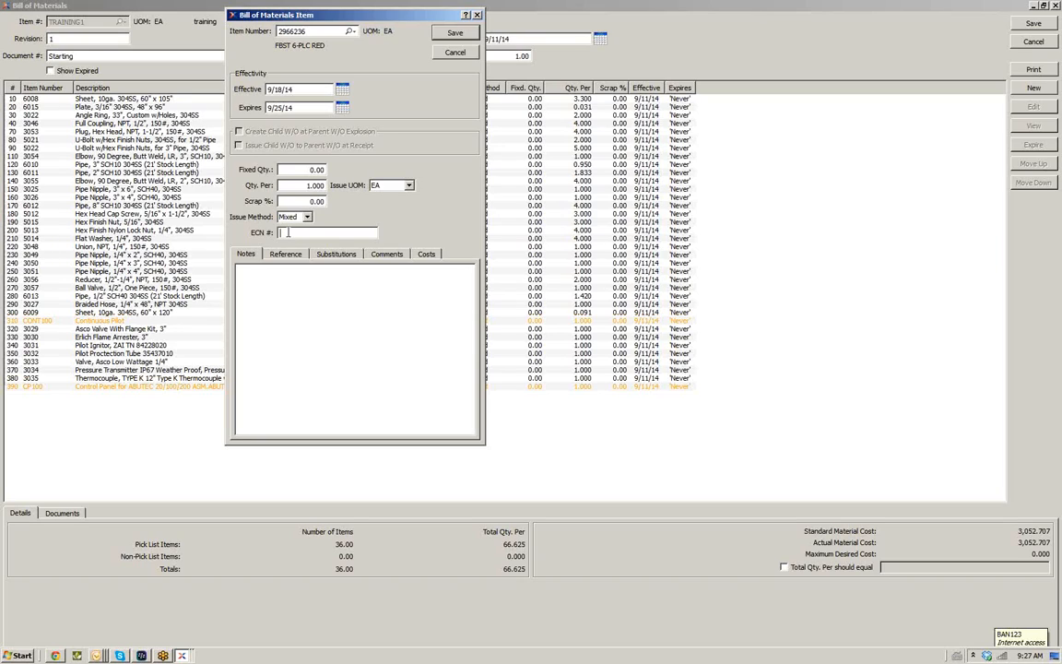
pyautogui.click(295, 236)
pyautogui.click(254, 279)
pyautogui.click(287, 260)
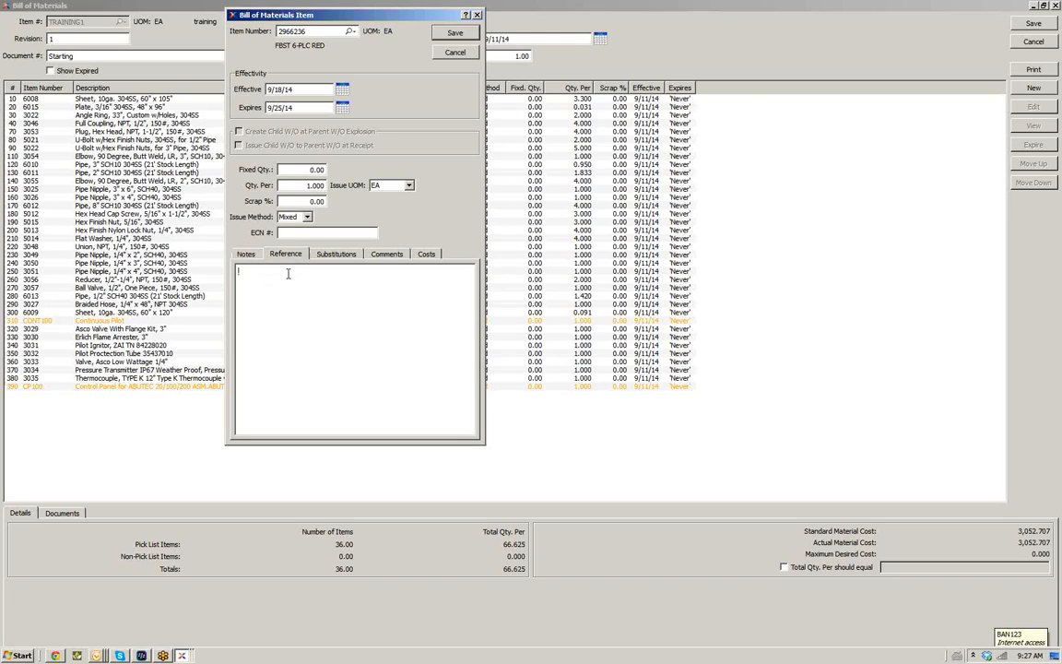
pyautogui.click(343, 257)
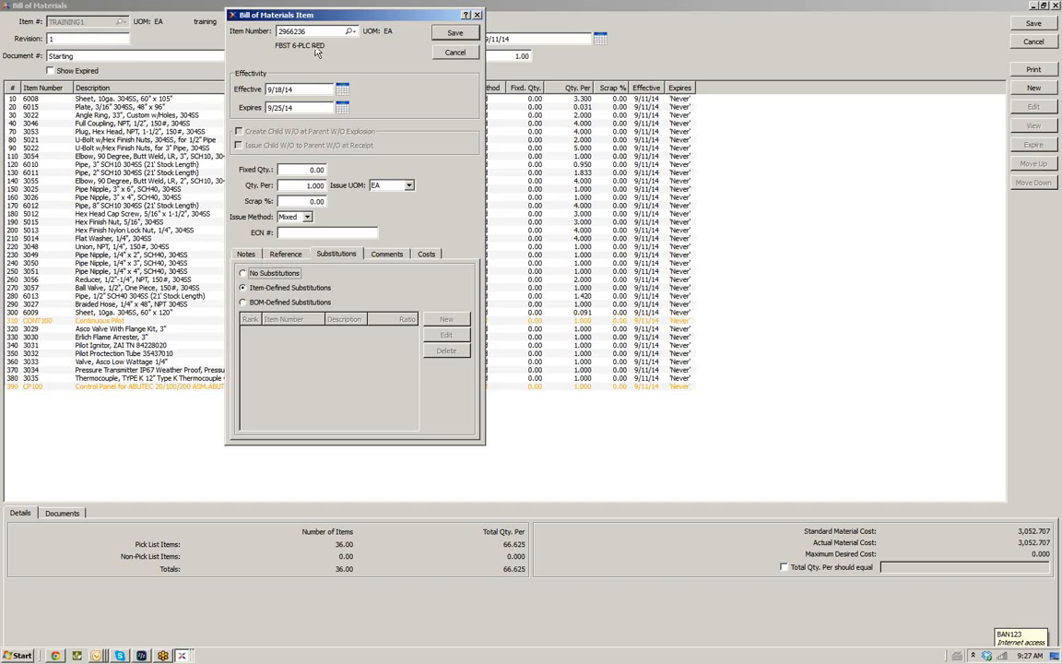
pyautogui.click(387, 255)
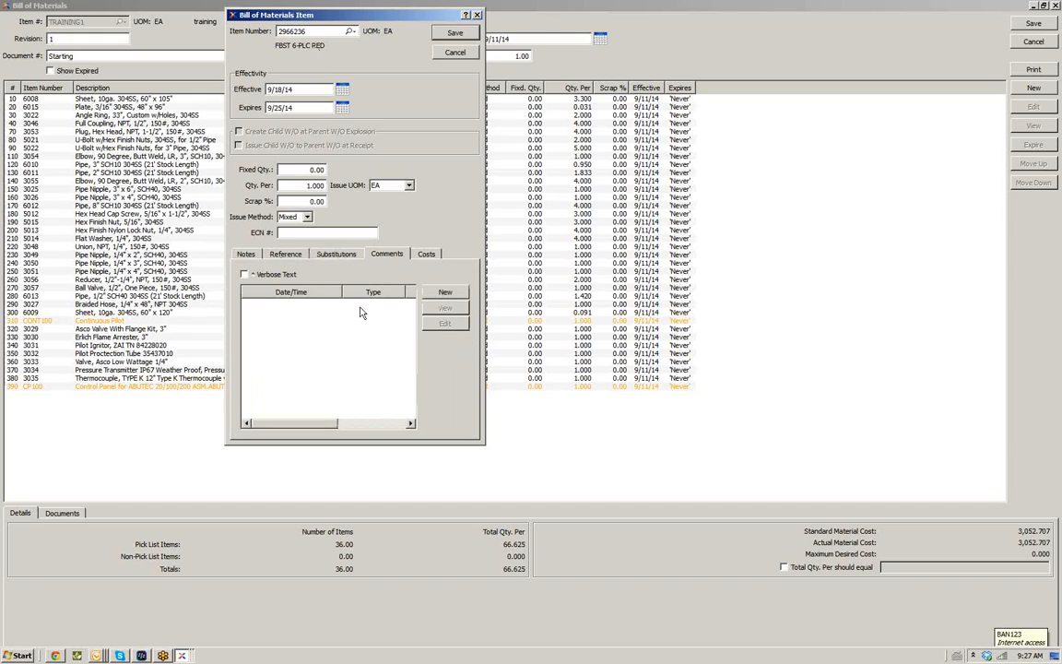
pyautogui.click(424, 258)
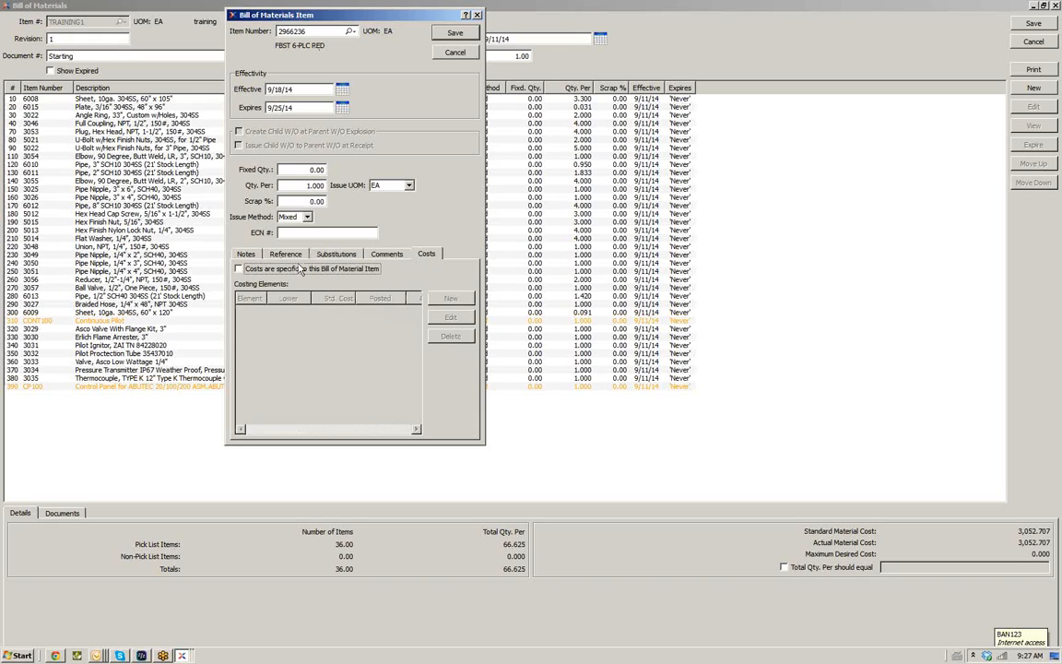
pyautogui.click(449, 35)
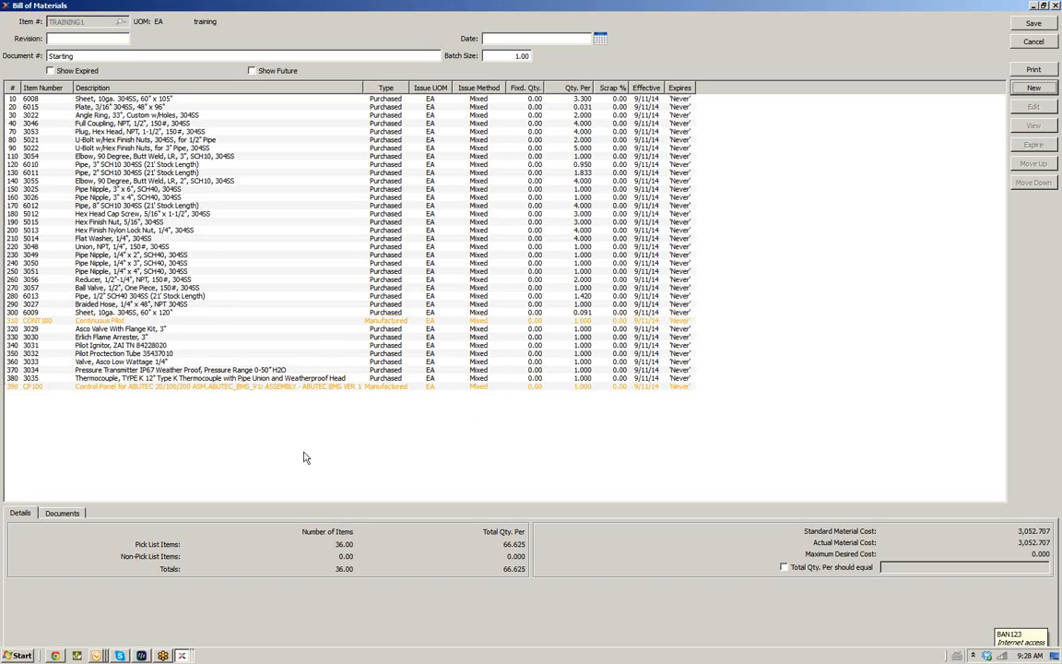
# Inspect the CONT100 Continuous Pilot component line, then close the bill of materials and the bills of materials list
pyautogui.click(33, 322)
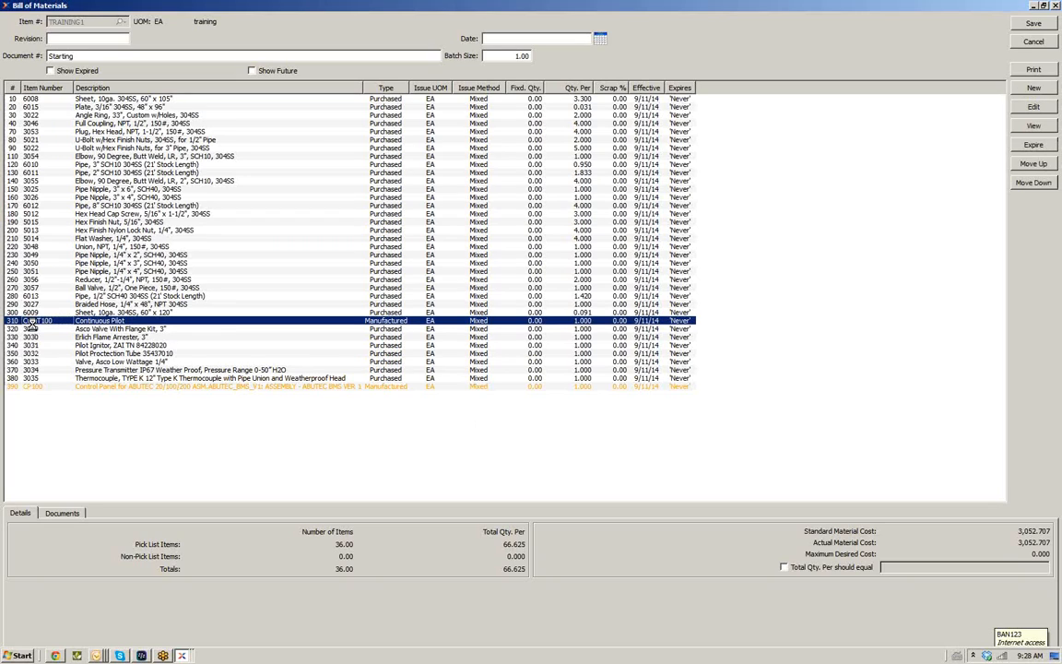
pyautogui.doubleClick(32, 323)
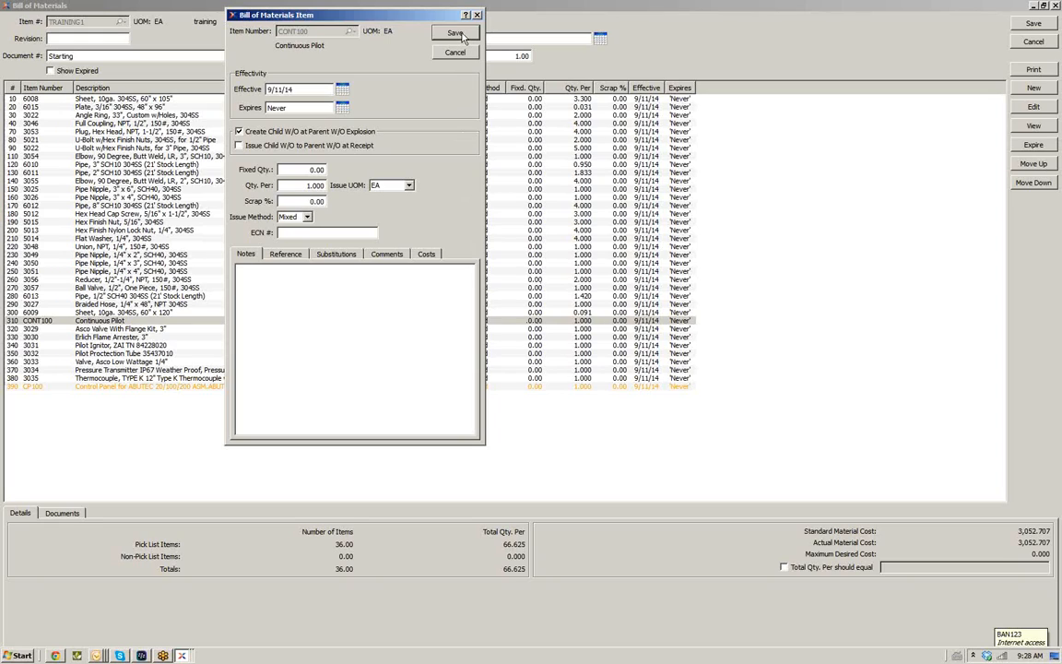
pyautogui.click(460, 33)
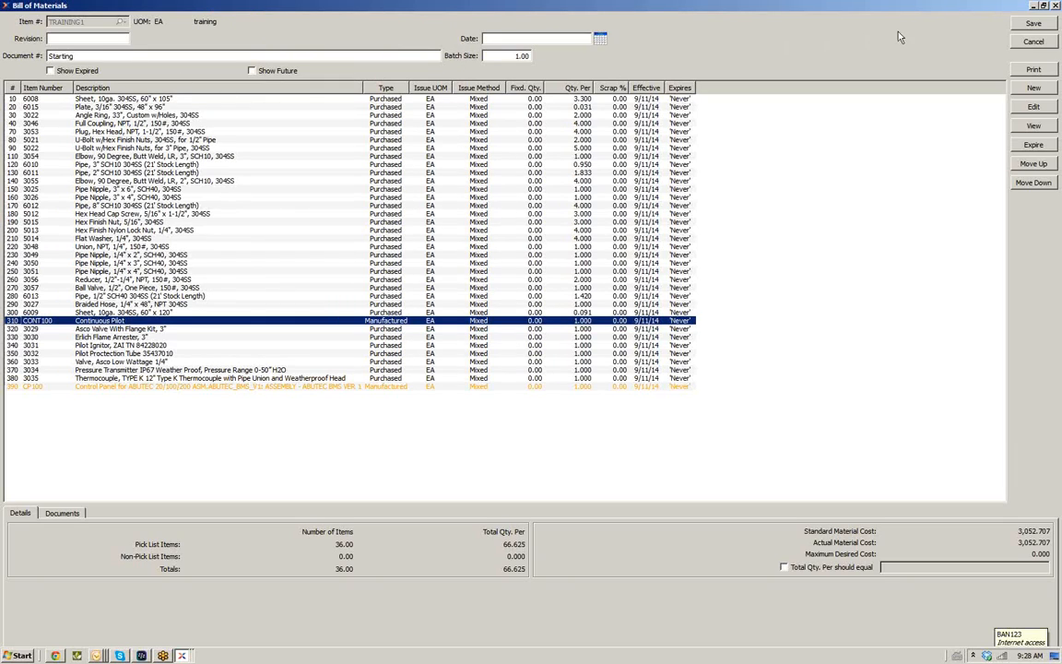
pyautogui.click(1031, 47)
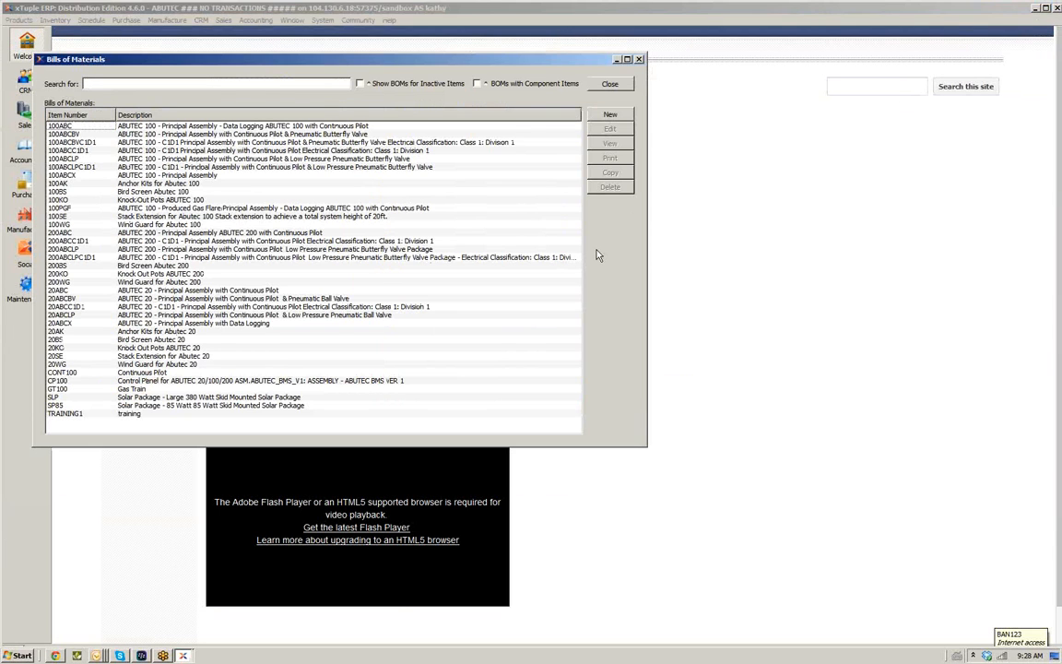
pyautogui.click(618, 86)
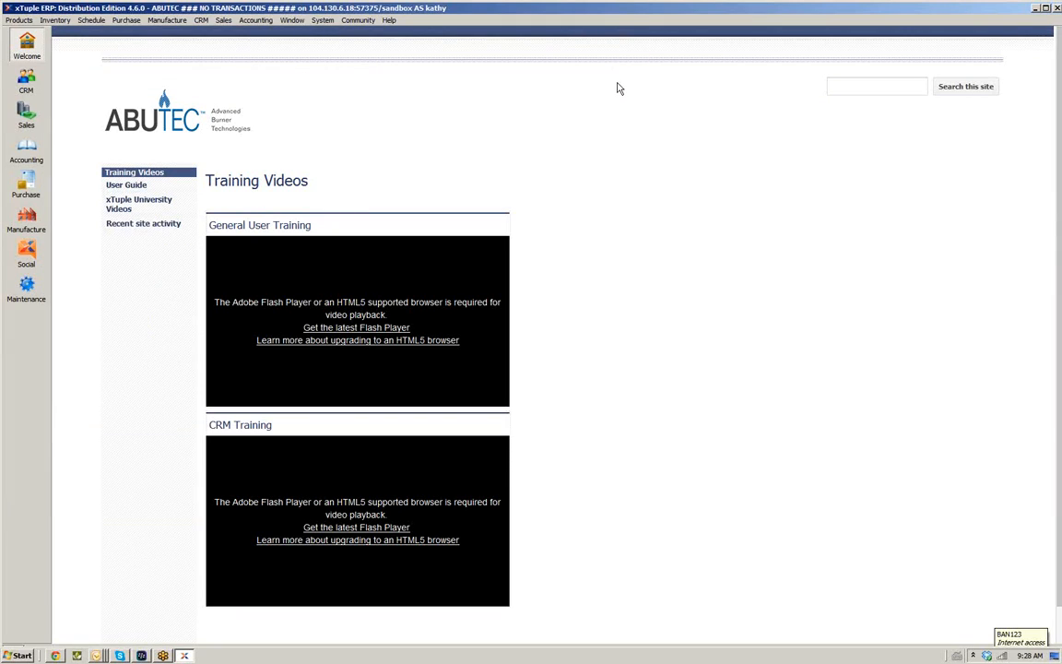
pyautogui.click(20, 21)
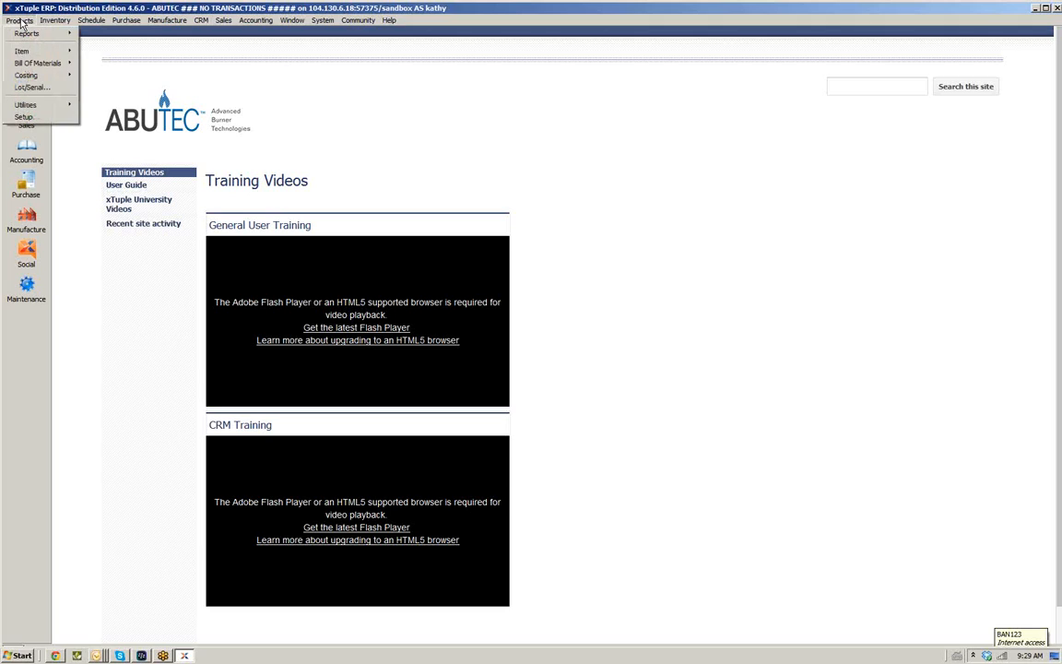
pyautogui.moveTo(23, 59)
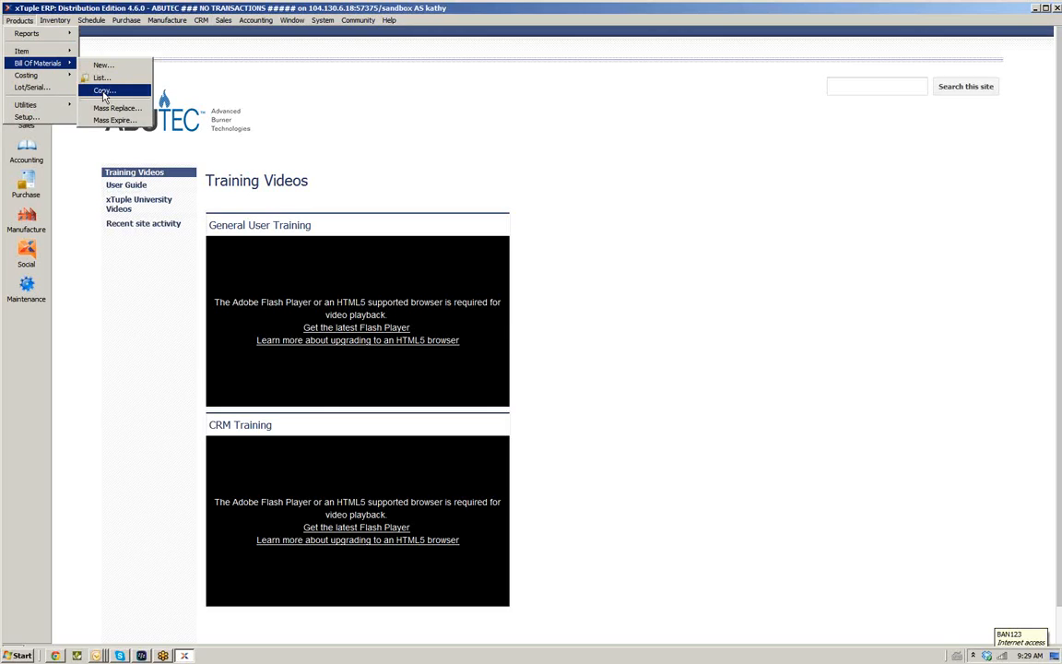
pyautogui.click(104, 93)
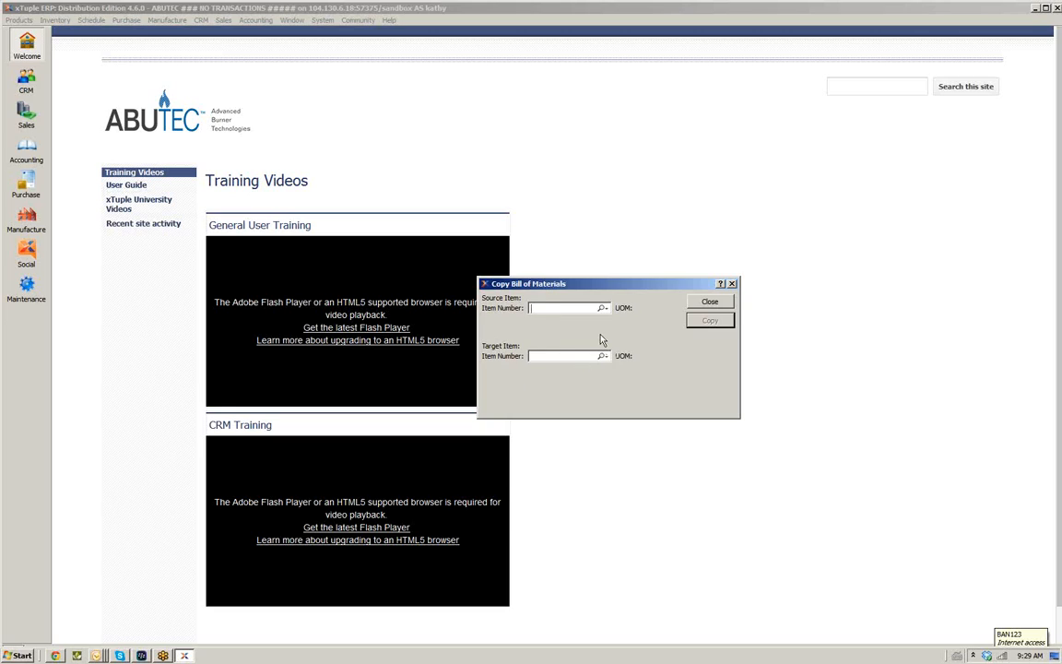
pyautogui.click(710, 304)
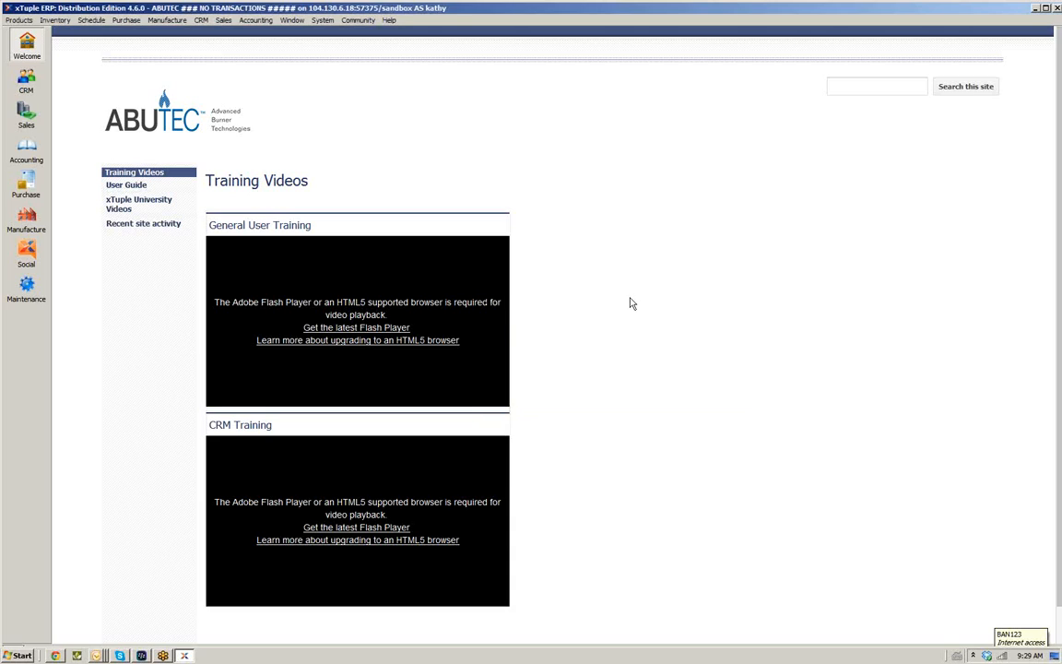
# Open the item list and search it for training
pyautogui.click(20, 20)
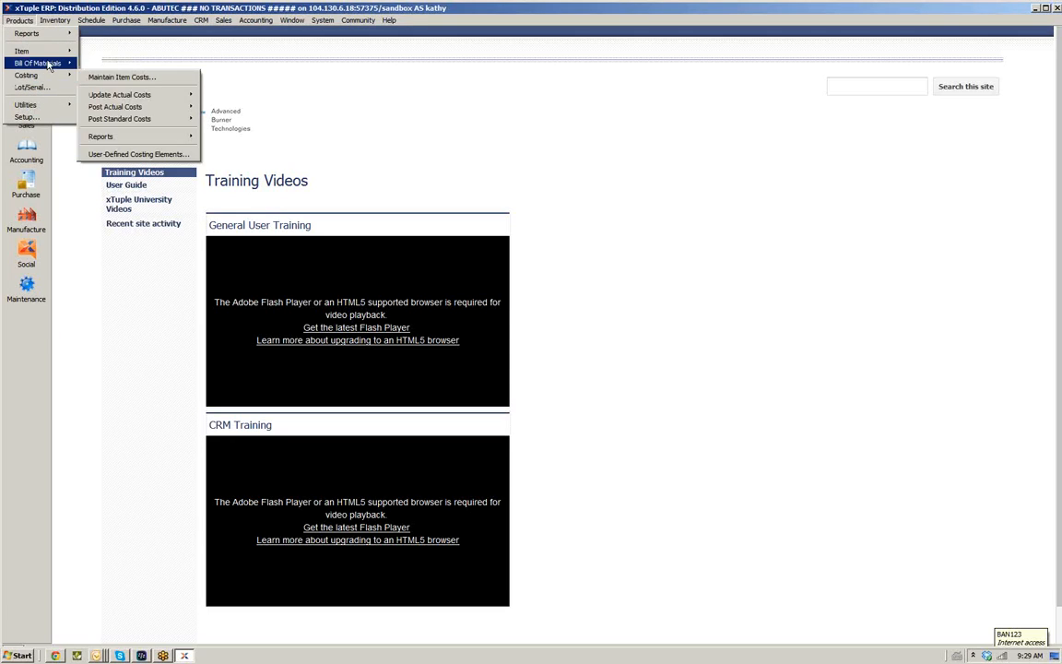
pyautogui.moveTo(45, 51)
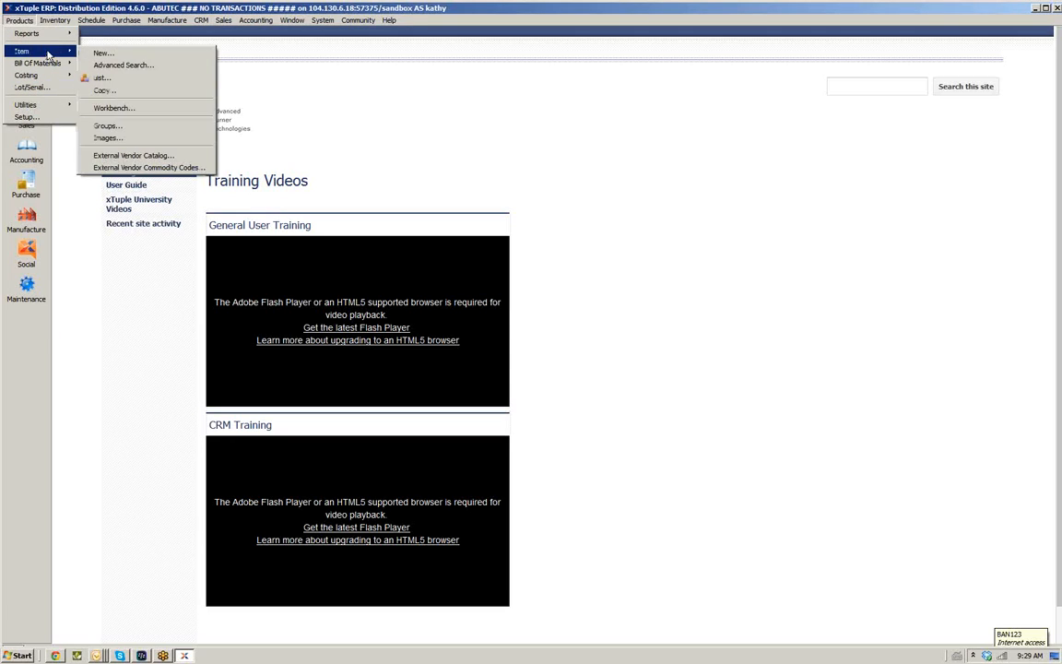
pyautogui.click(121, 80)
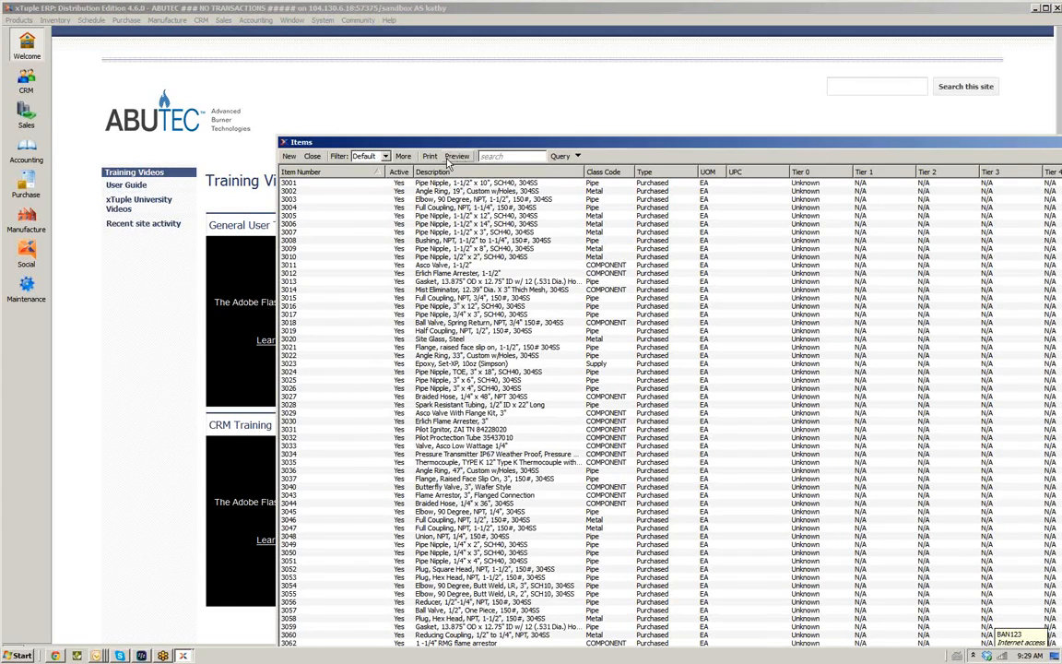
pyautogui.click(499, 154)
pyautogui.write('training')
pyautogui.click(556, 155)
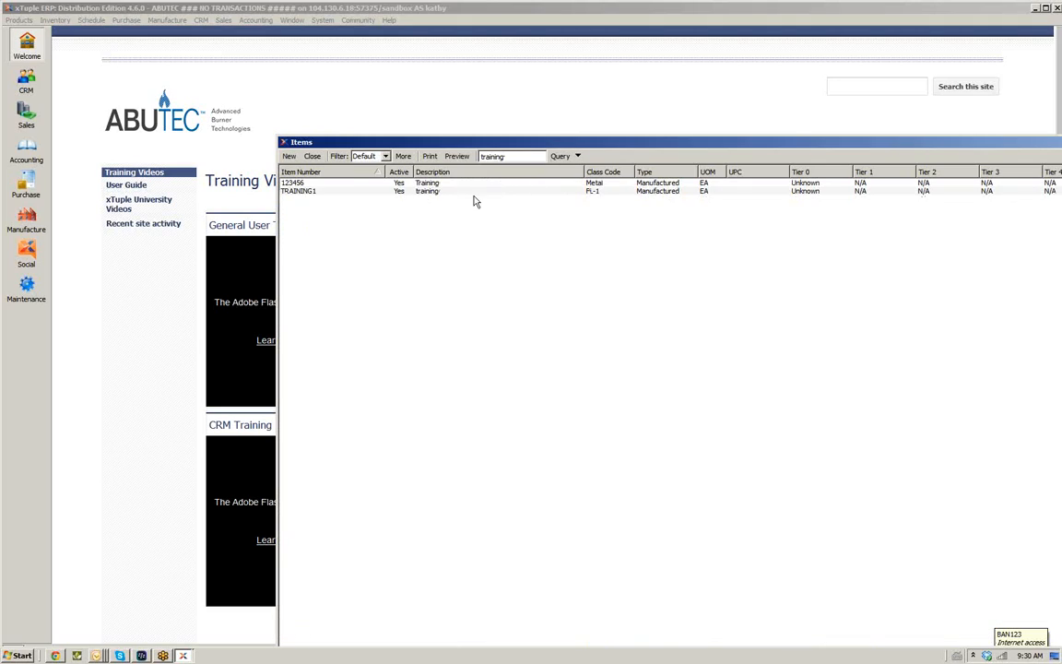
# Open item TRAINING1 and review its Thrasher Pike item site, closing both windows without saving
pyautogui.click(311, 192)
pyautogui.doubleClick(310, 193)
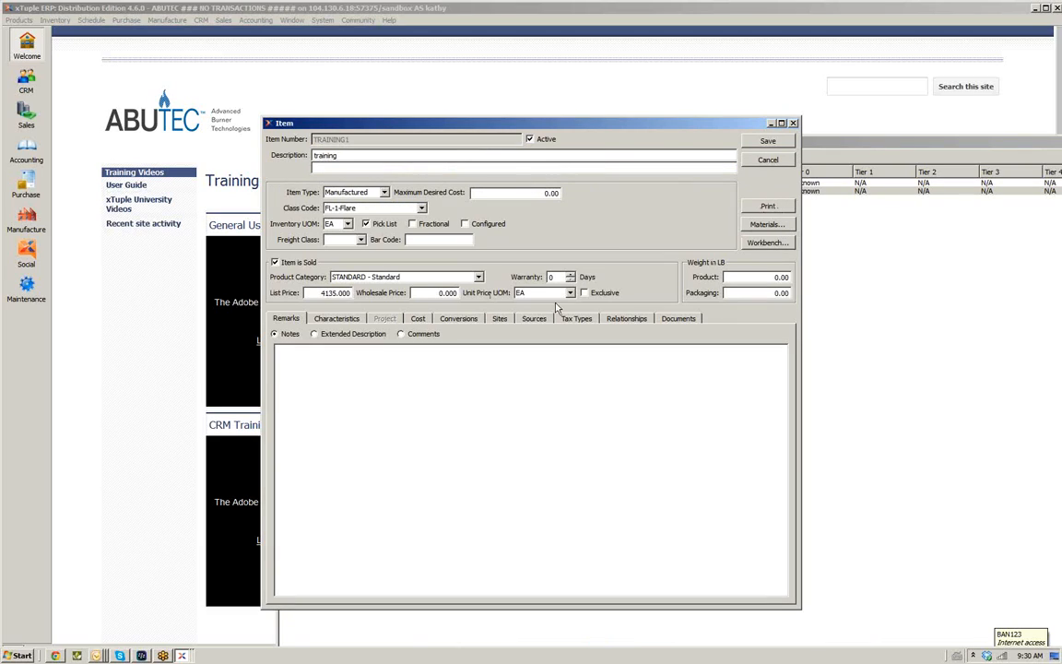
pyautogui.click(499, 318)
pyautogui.click(490, 346)
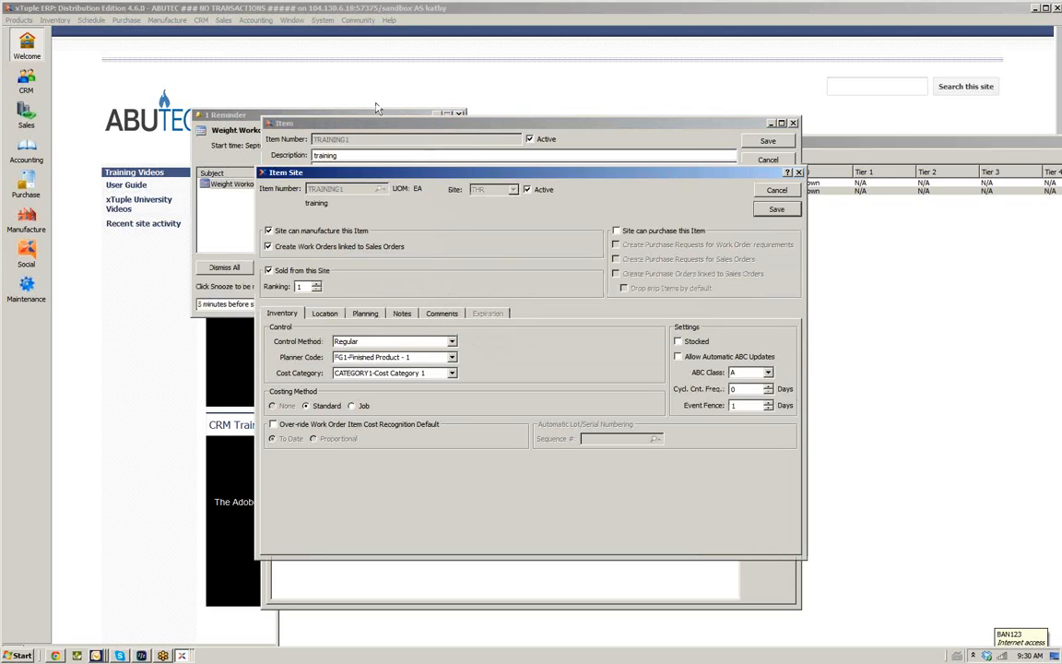
pyautogui.click(448, 118)
pyautogui.click(459, 115)
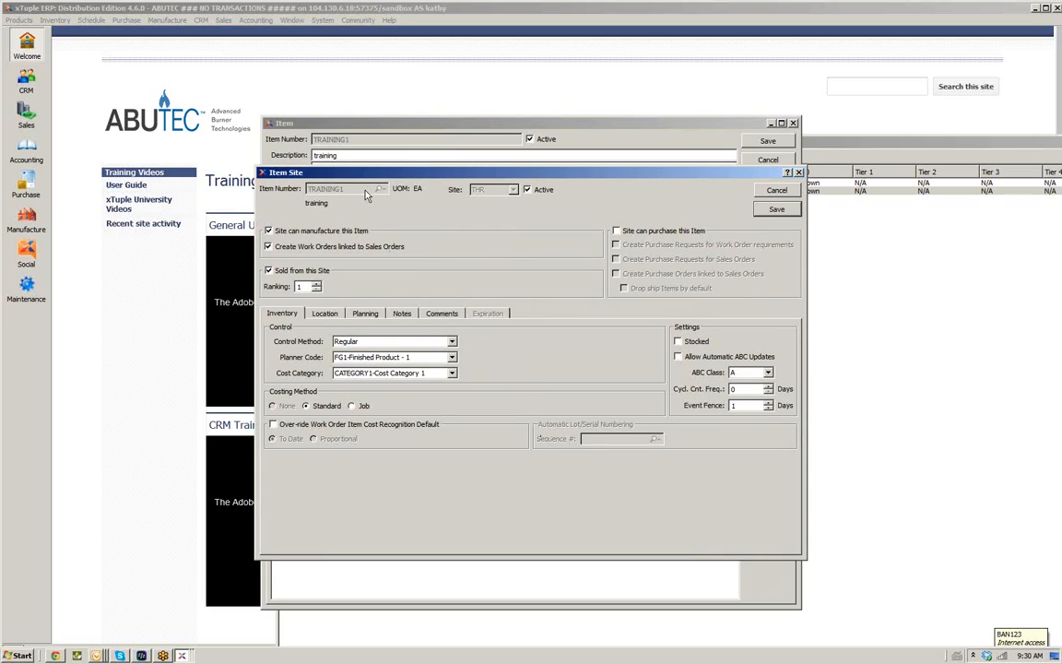
pyautogui.click(776, 190)
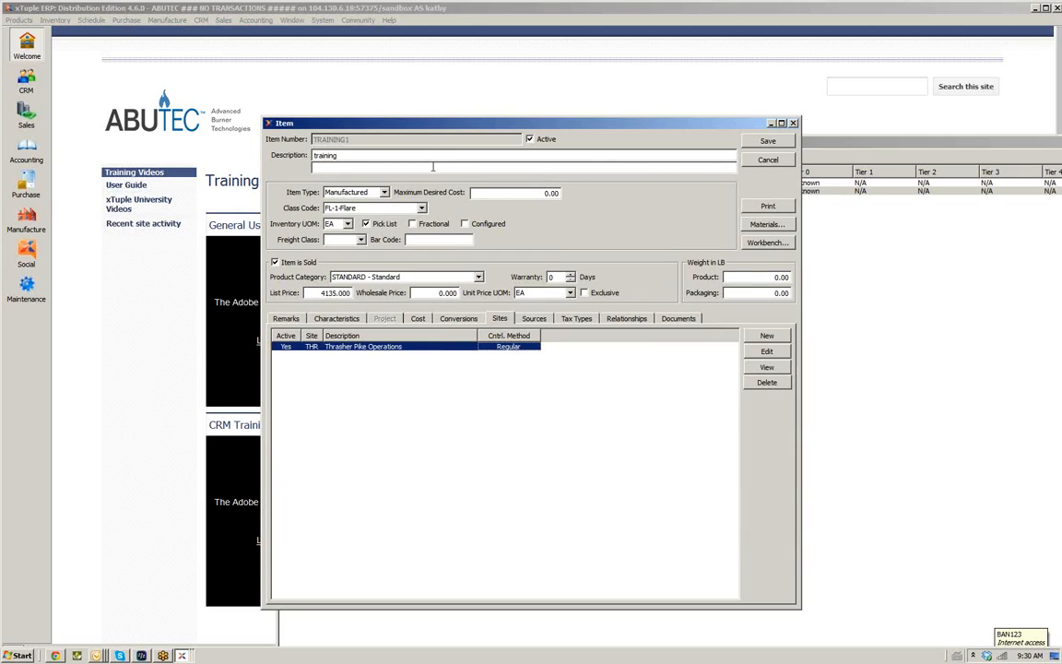
pyautogui.click(771, 162)
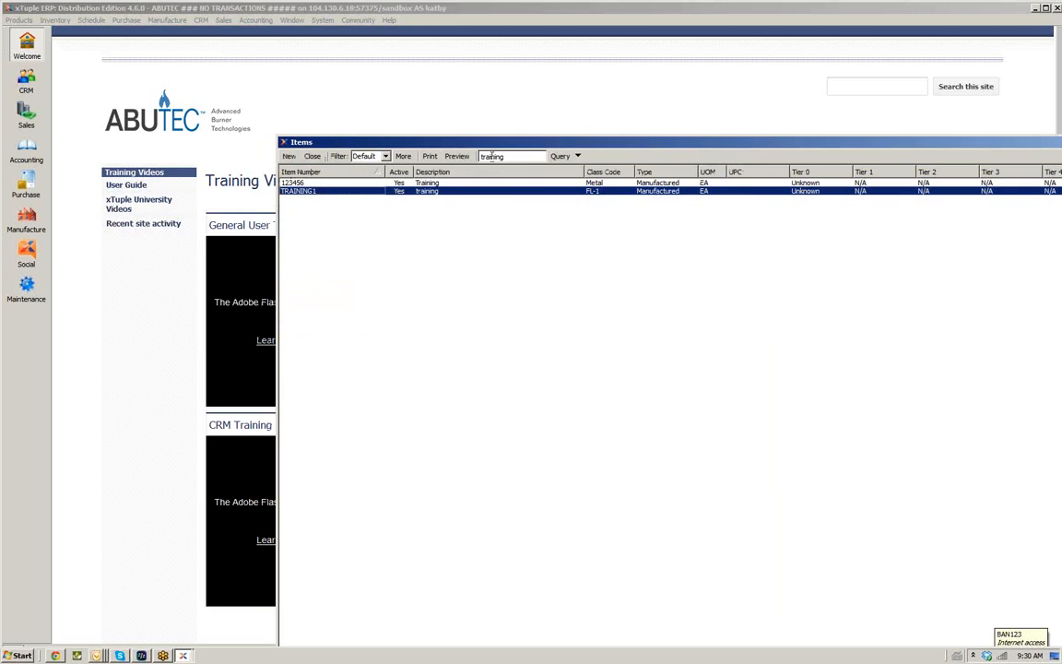
# Search the item list for 123 and open item 123456
pyautogui.moveTo(510, 157); pyautogui.dragTo(406, 168)
pyautogui.write('123')
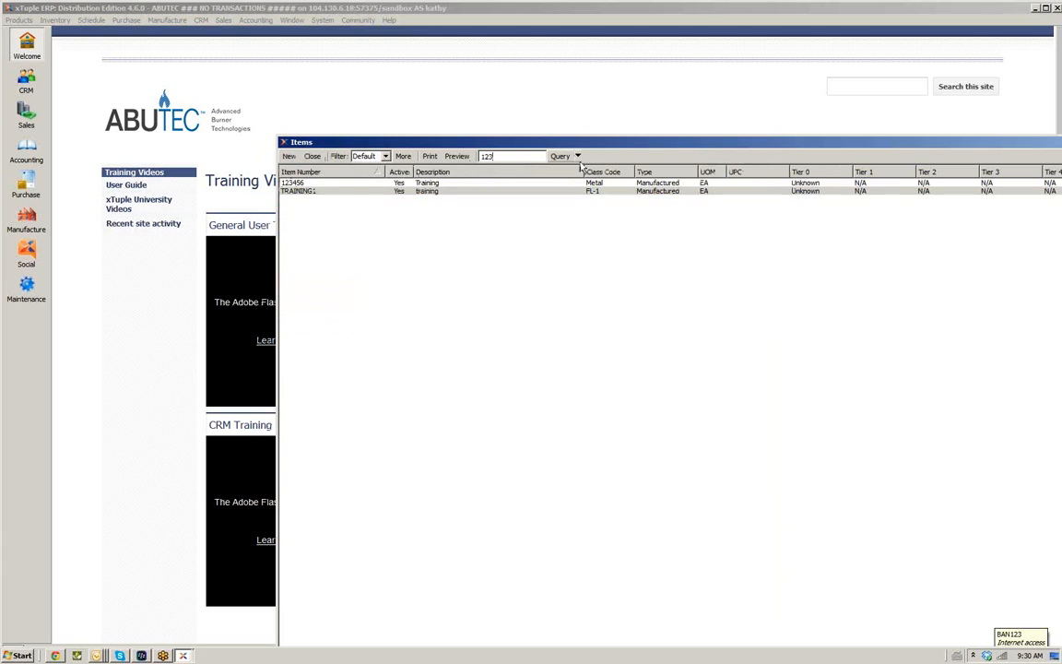
pyautogui.click(341, 184)
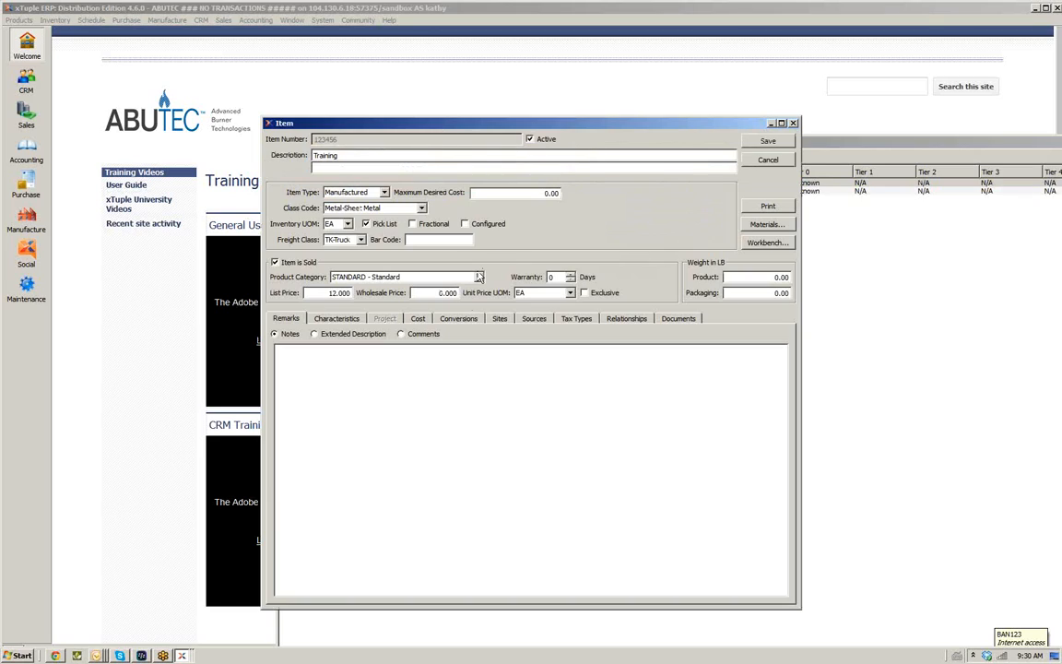
# Review item 123456's Thrasher Pike site inventory and expiration settings, then close the item and the item list
pyautogui.click(498, 319)
pyautogui.click(498, 349)
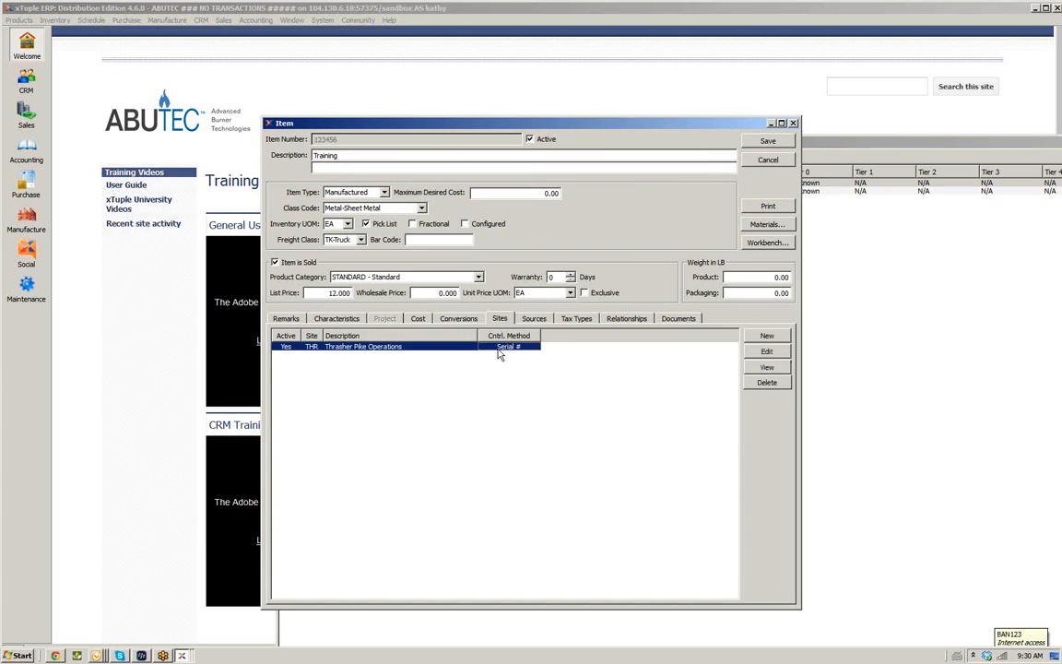
pyautogui.doubleClick(498, 349)
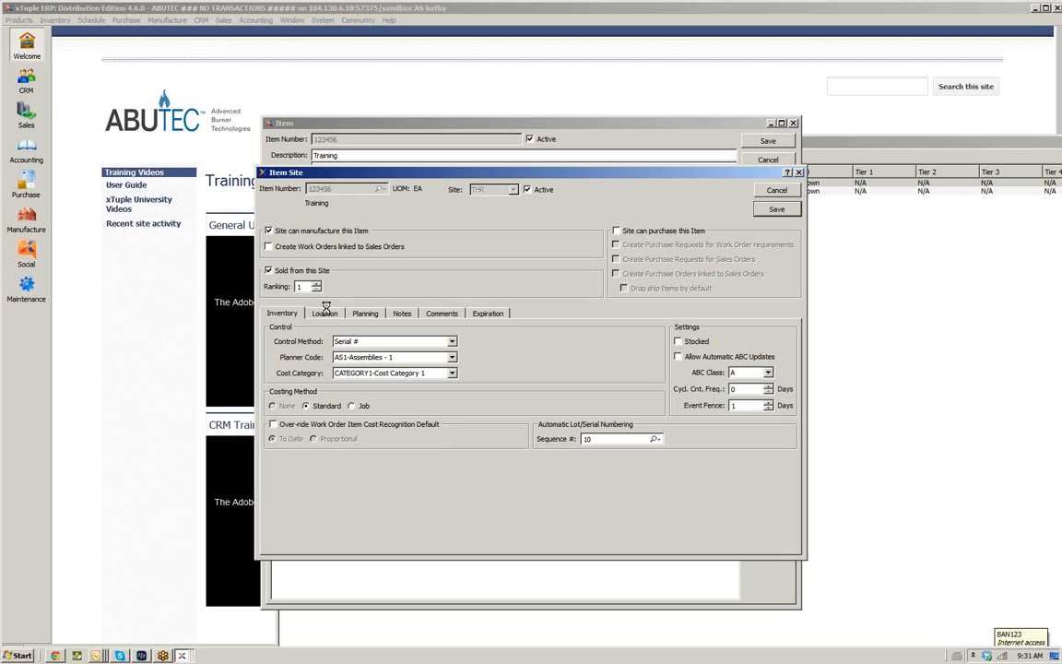
pyautogui.click(486, 315)
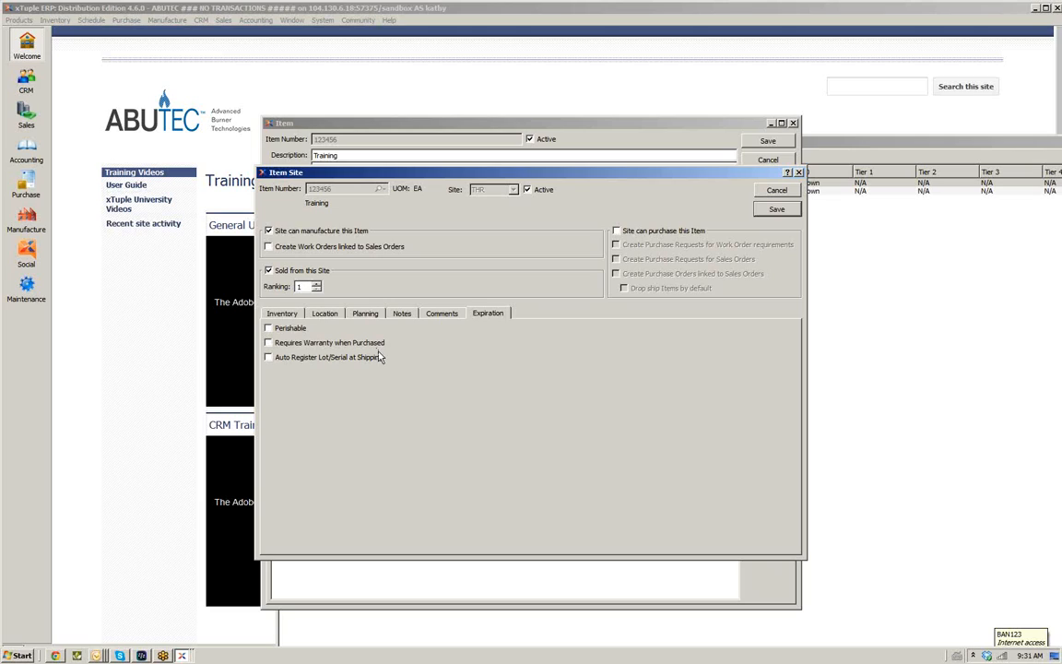
pyautogui.click(285, 314)
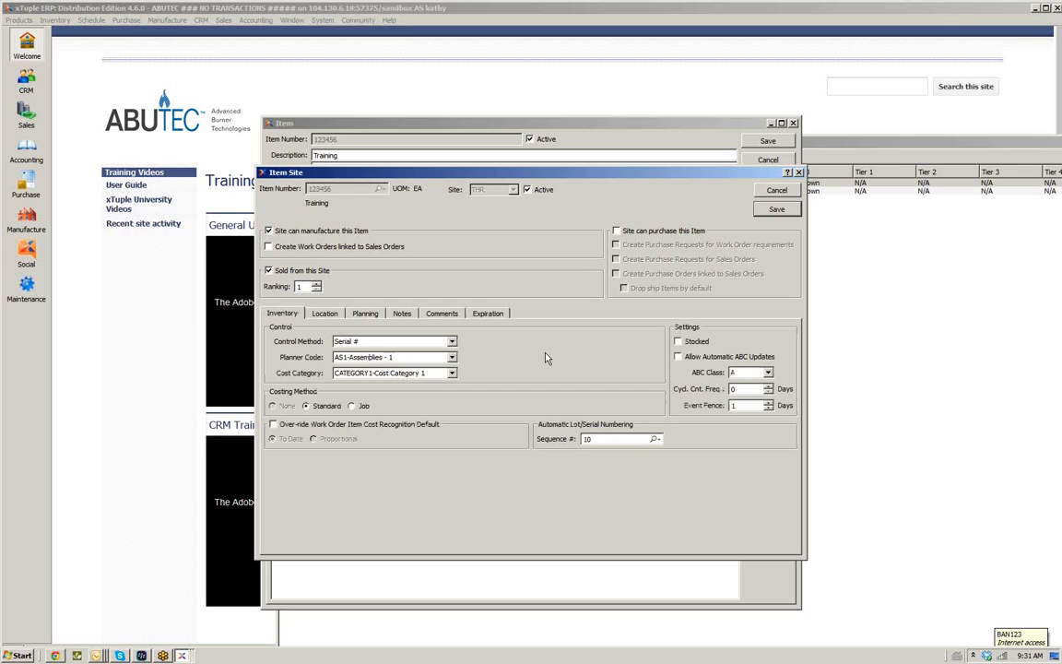
pyautogui.click(777, 190)
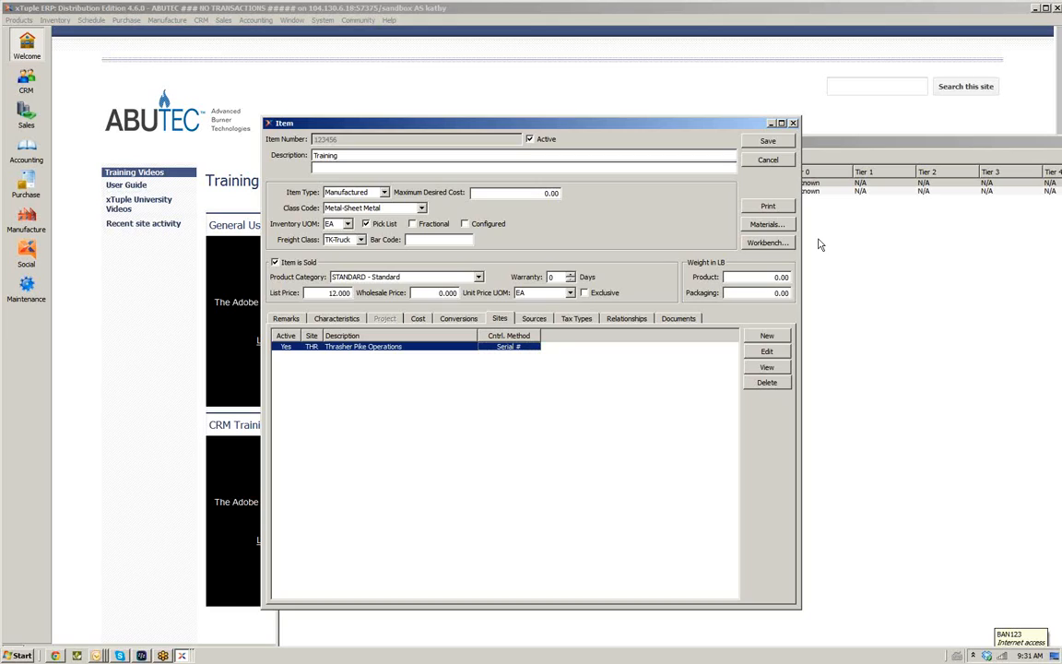
pyautogui.click(771, 163)
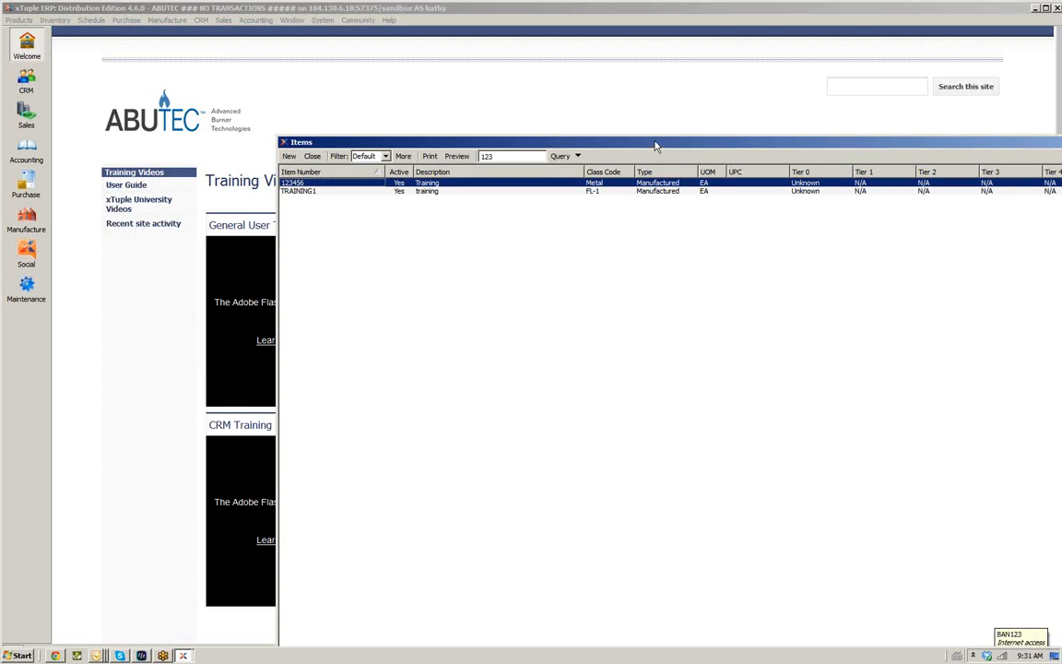
pyautogui.click(313, 157)
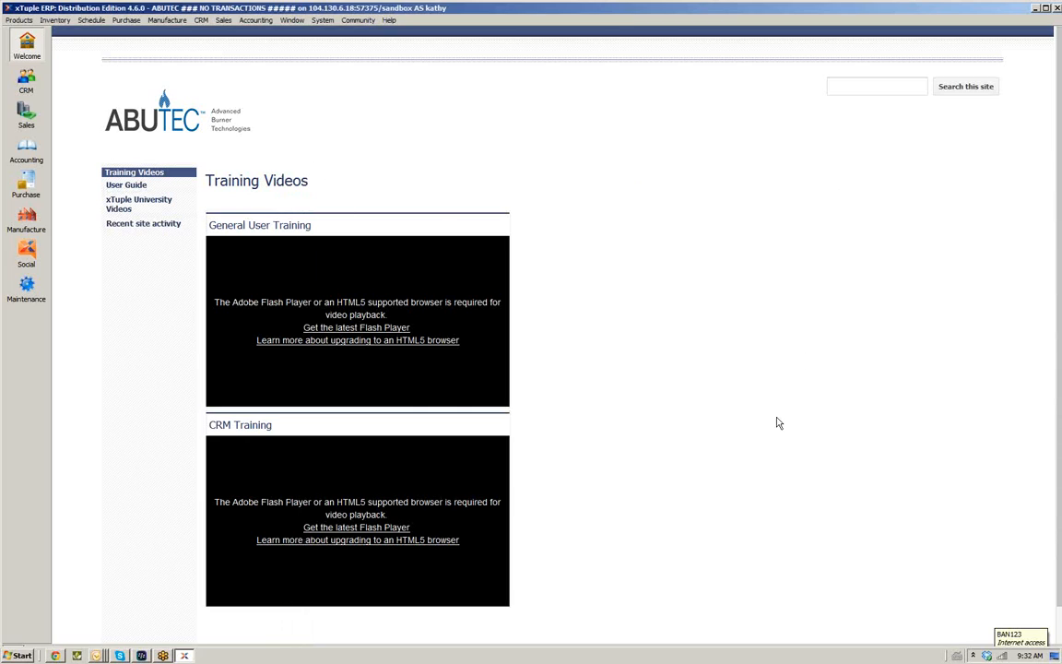
pyautogui.scroll(-1, 1058, 259)
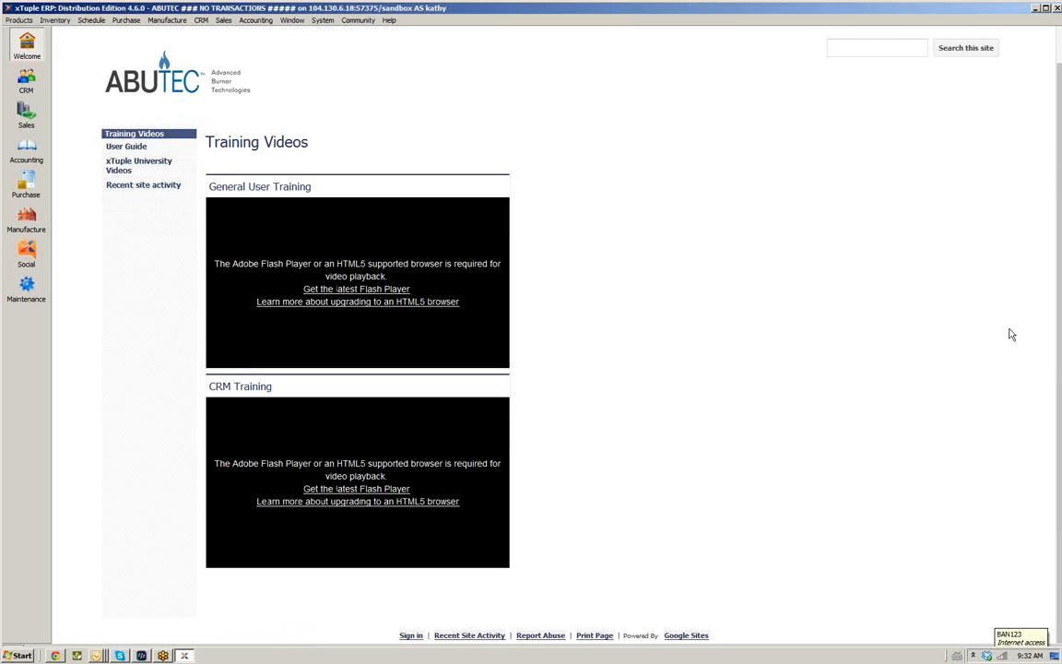
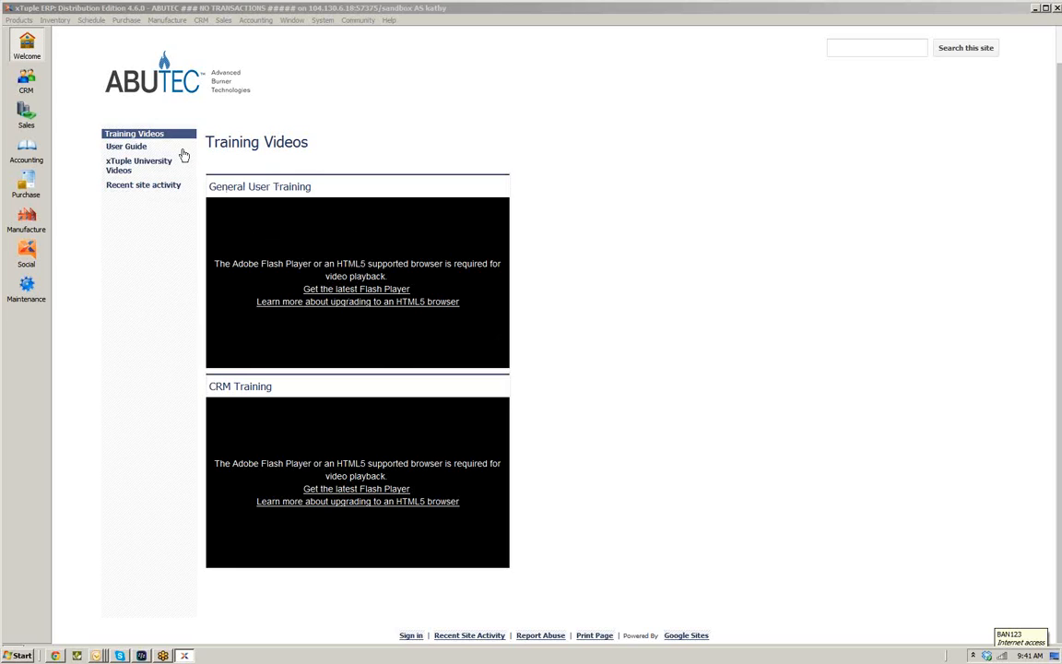
# Open the HTML5 browser information link from the welcome page's training videos, then return to the ERP client
pyautogui.click(327, 161)
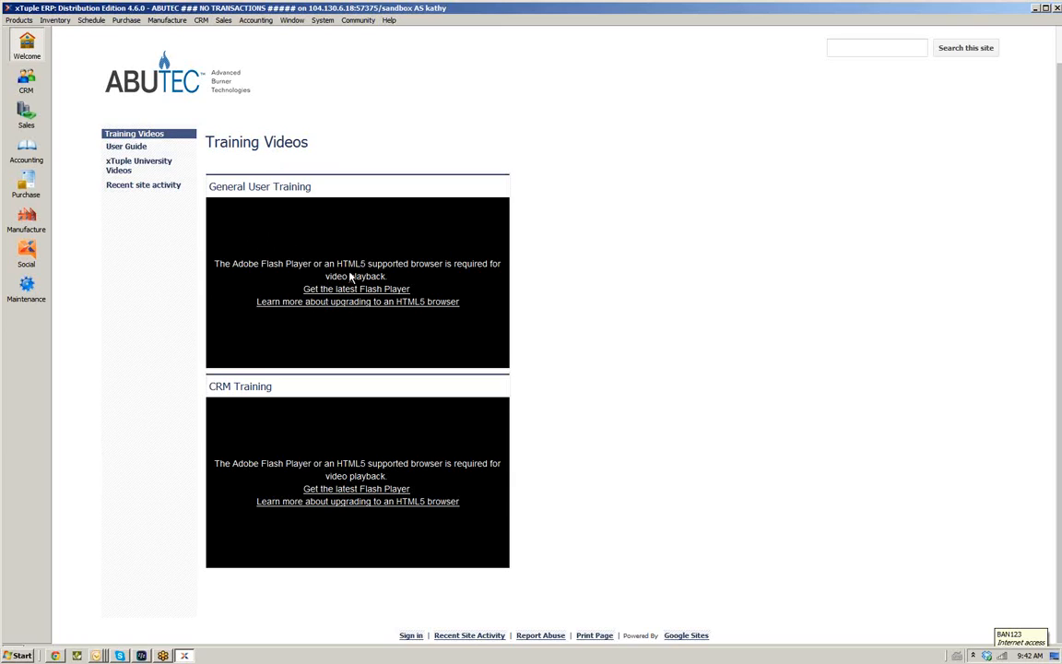
pyautogui.click(349, 307)
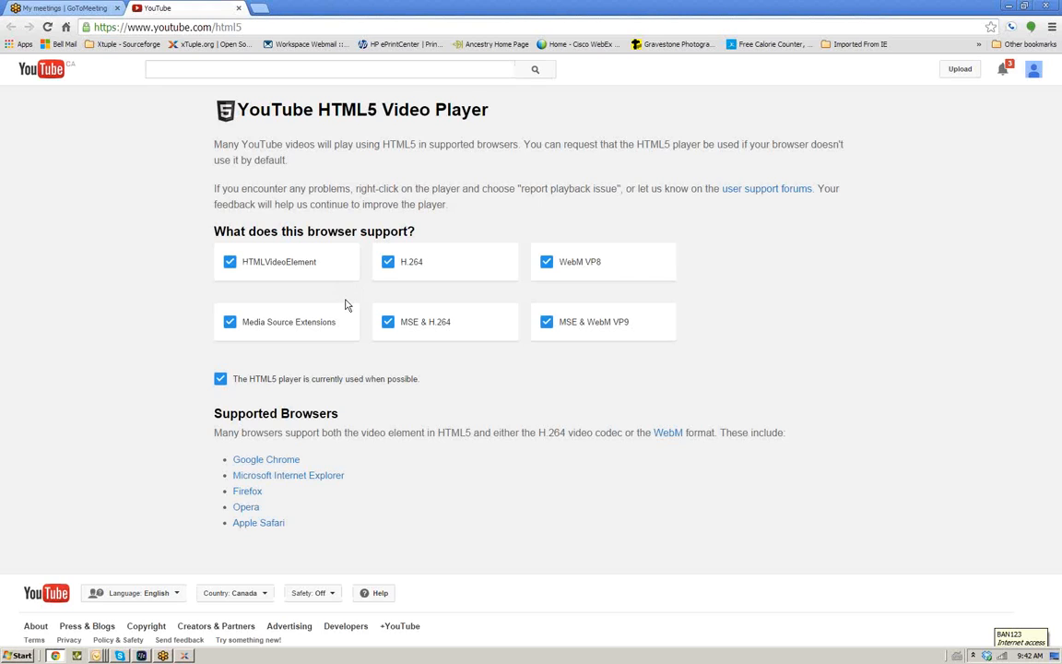
pyautogui.click(238, 7)
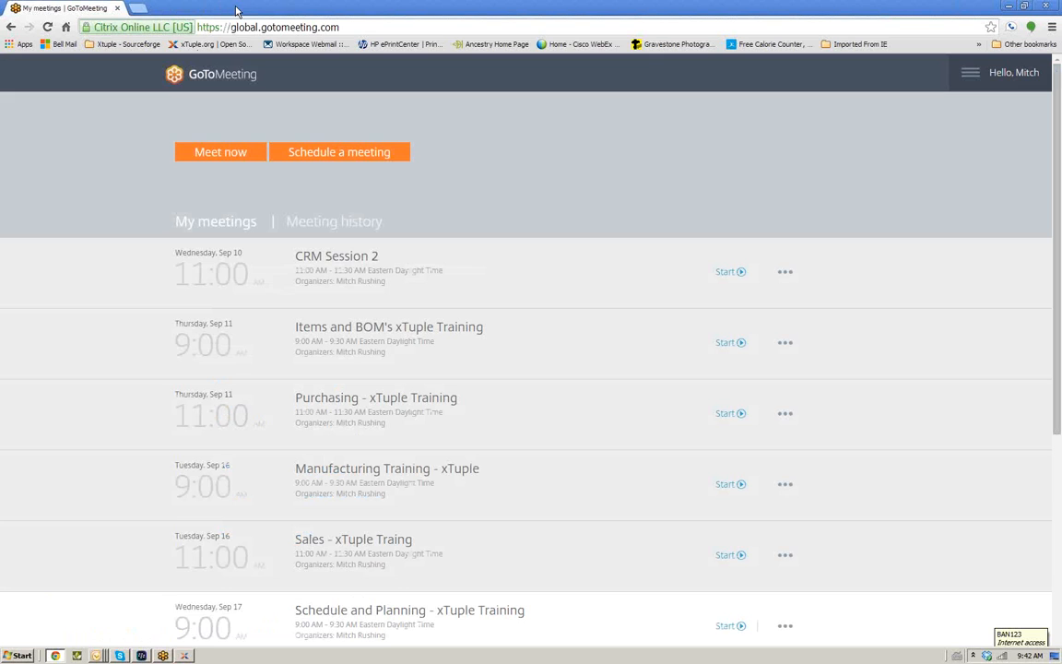
pyautogui.click(184, 655)
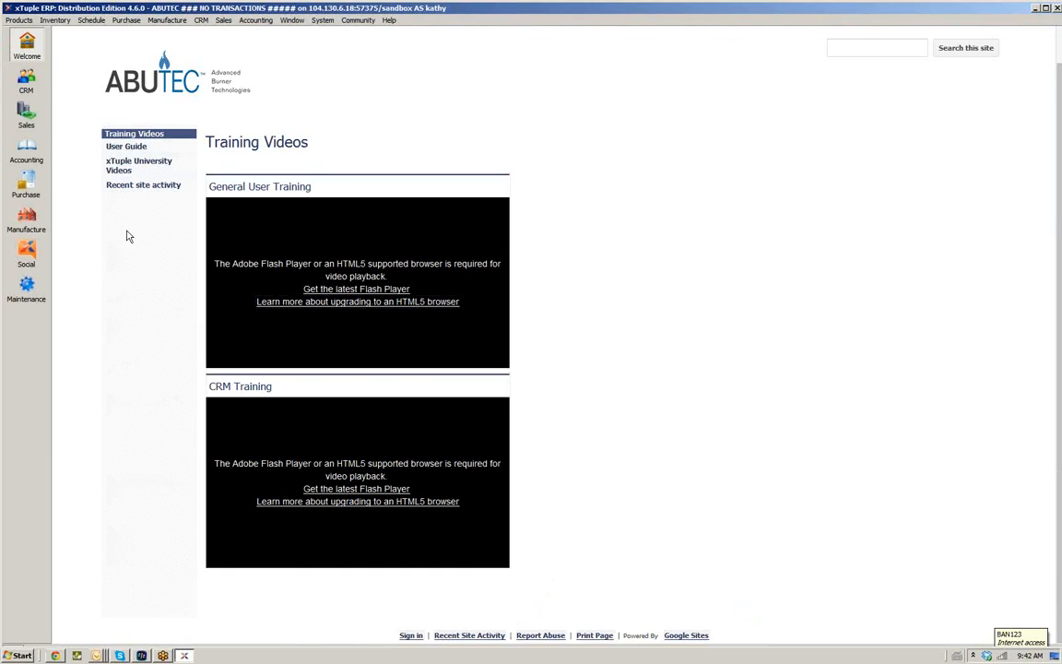
# Open the company site's User Guide page and follow its link to the xTuple ERP Reference Guide
pyautogui.click(122, 146)
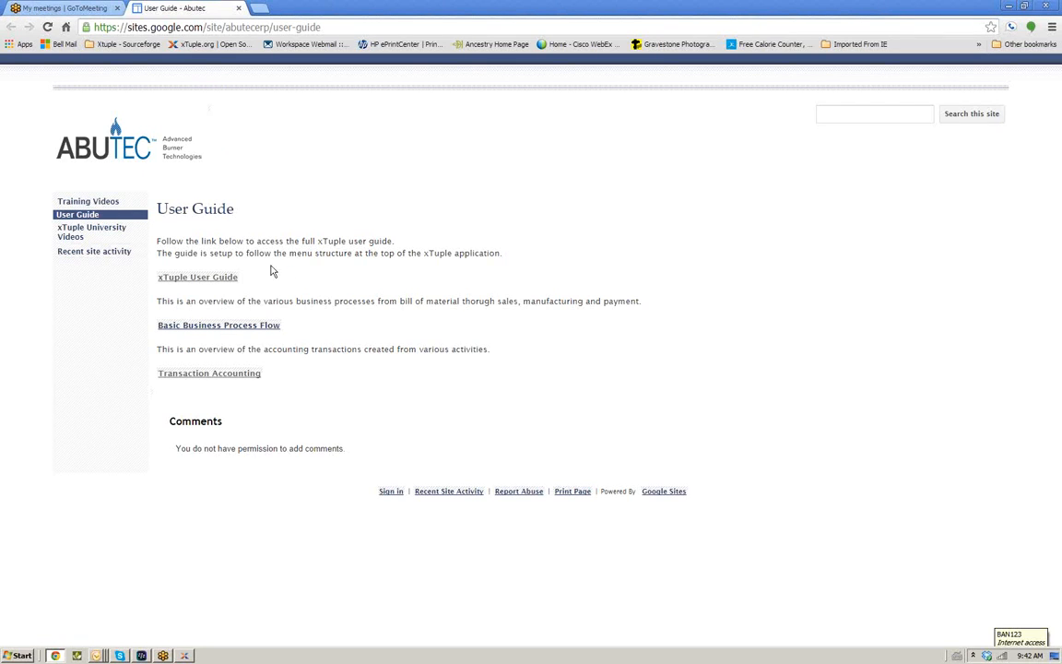
pyautogui.click(205, 282)
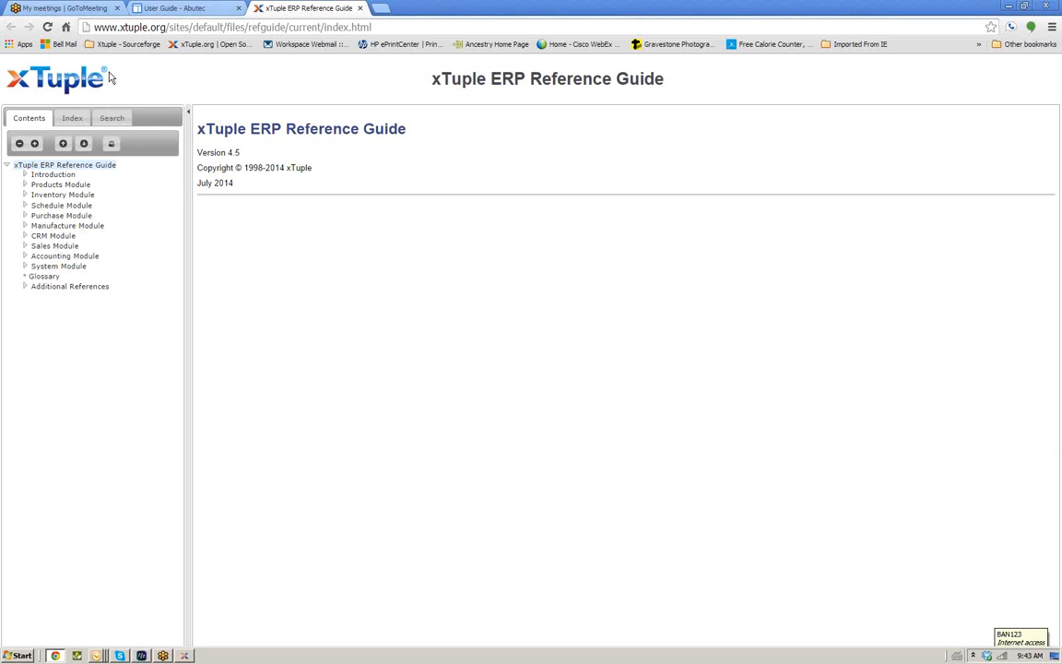
# Go to the company site's Training Videos page and briefly play the General User Training video
pyautogui.click(175, 9)
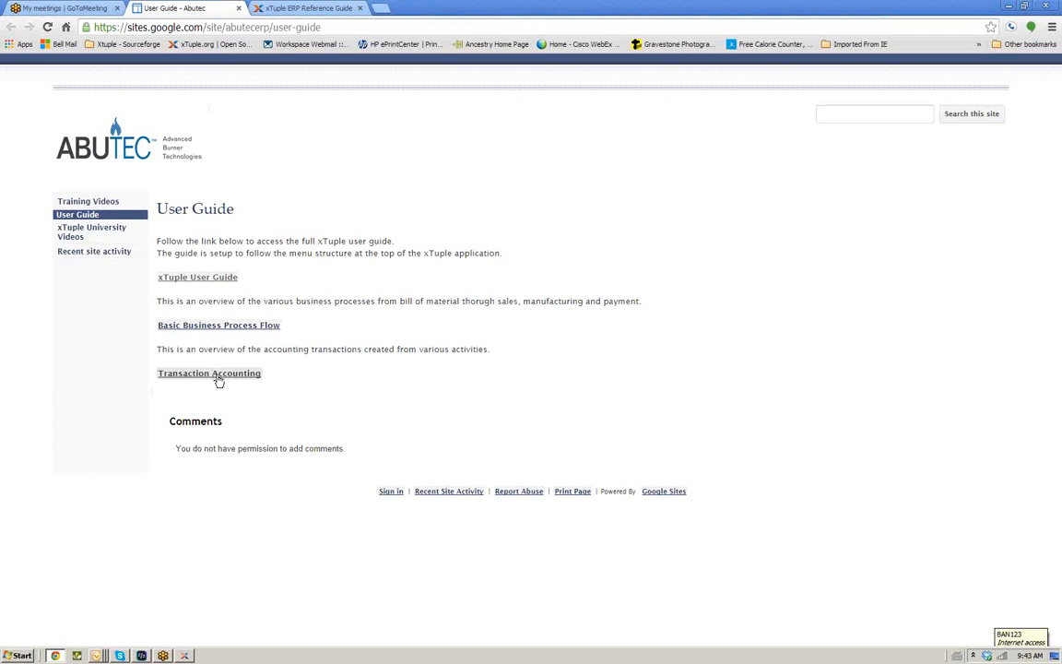
pyautogui.click(67, 200)
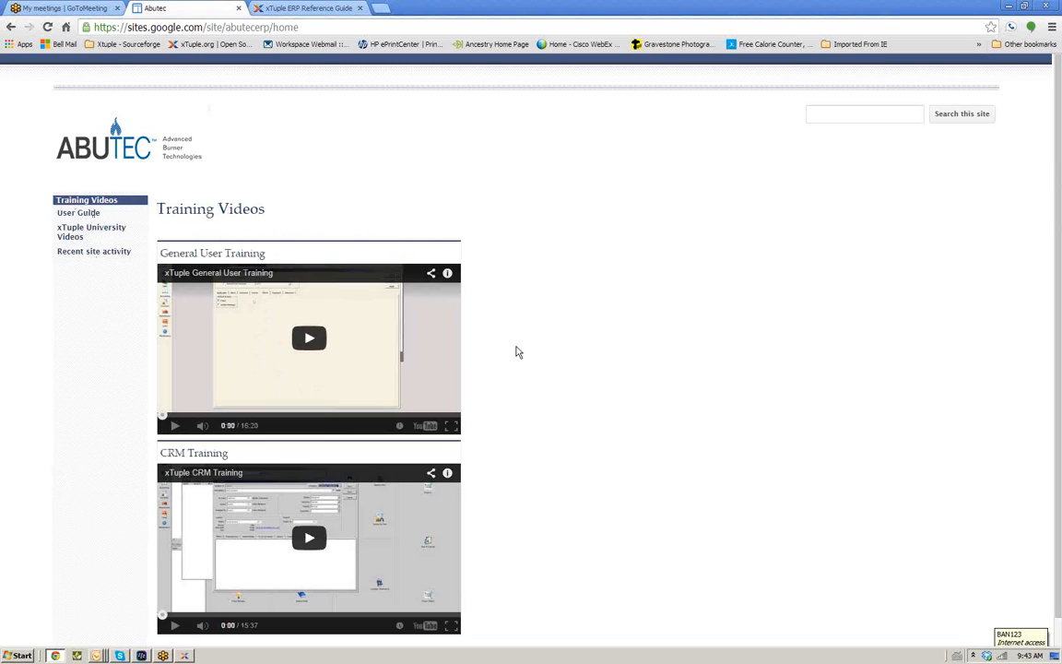
pyautogui.scroll(-1, 517, 352)
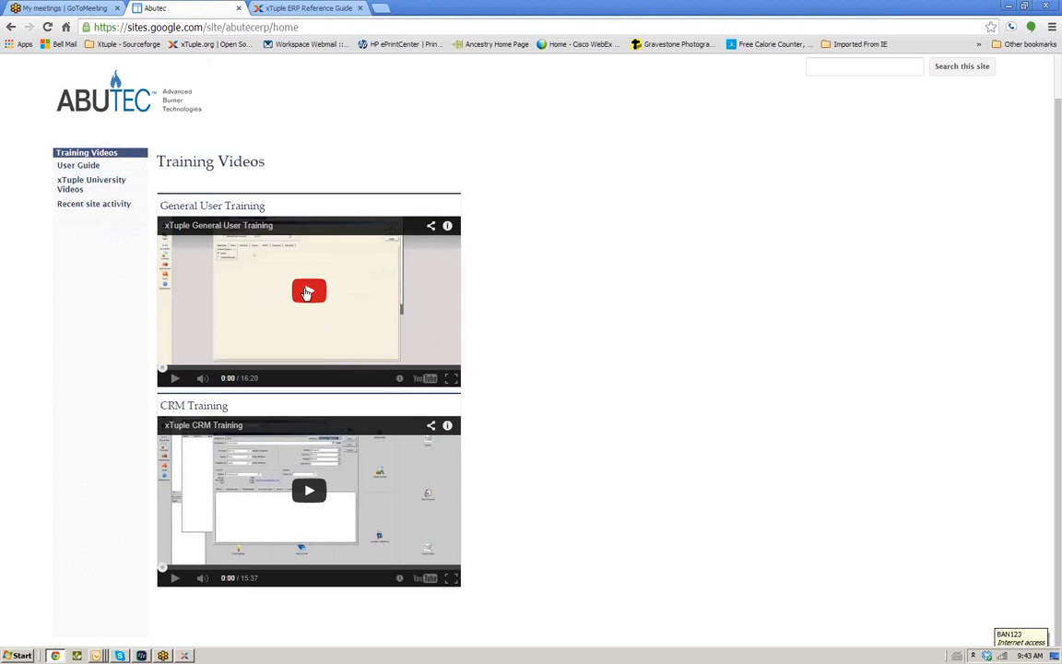
pyautogui.click(304, 292)
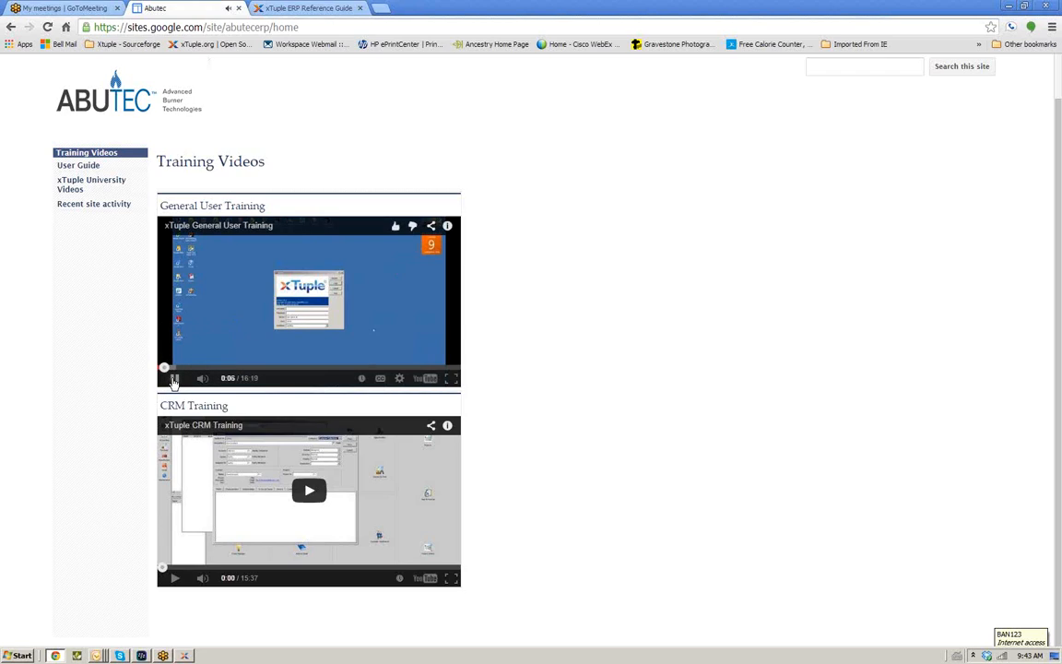
pyautogui.click(174, 379)
# Follow Bill of Material Video - Part 1 from the xTuple University Videos page to the xTuple University login
pyautogui.click(92, 184)
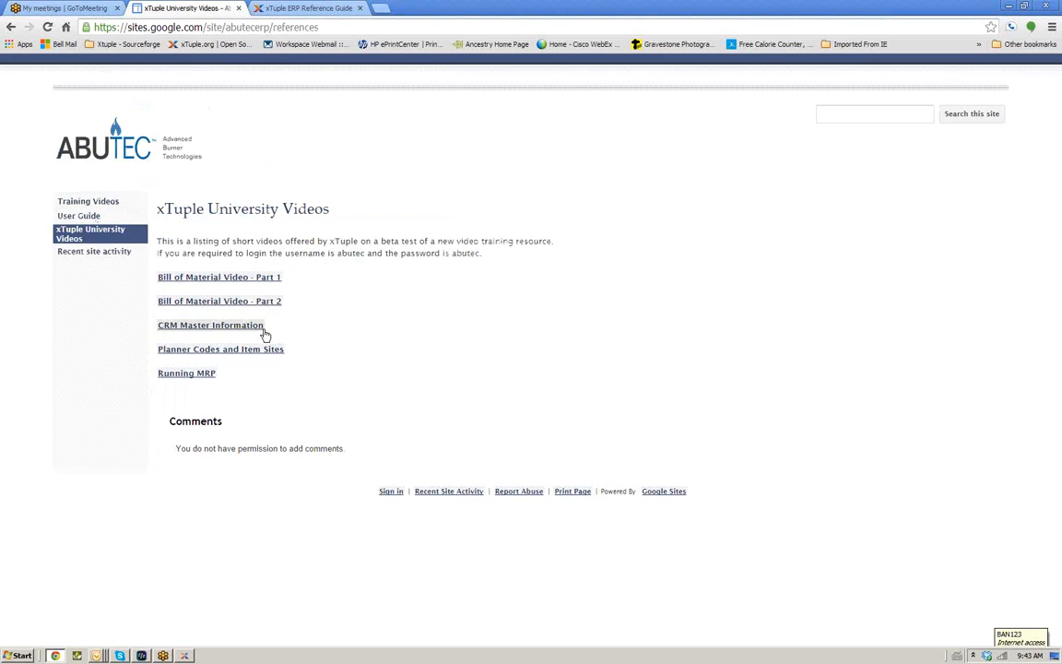
pyautogui.click(228, 283)
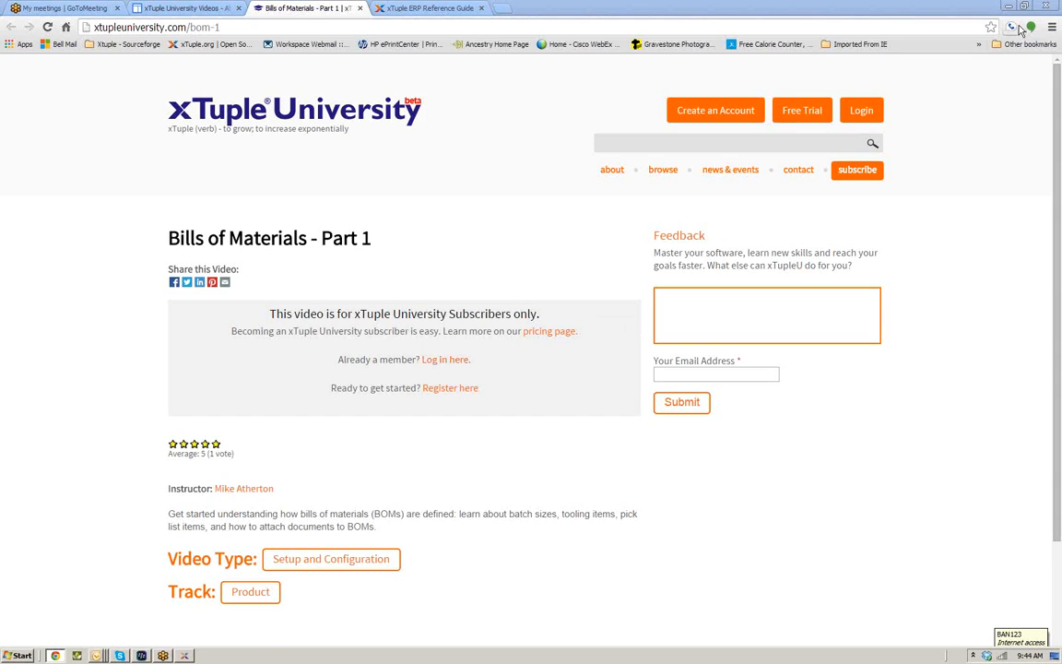
pyautogui.click(443, 360)
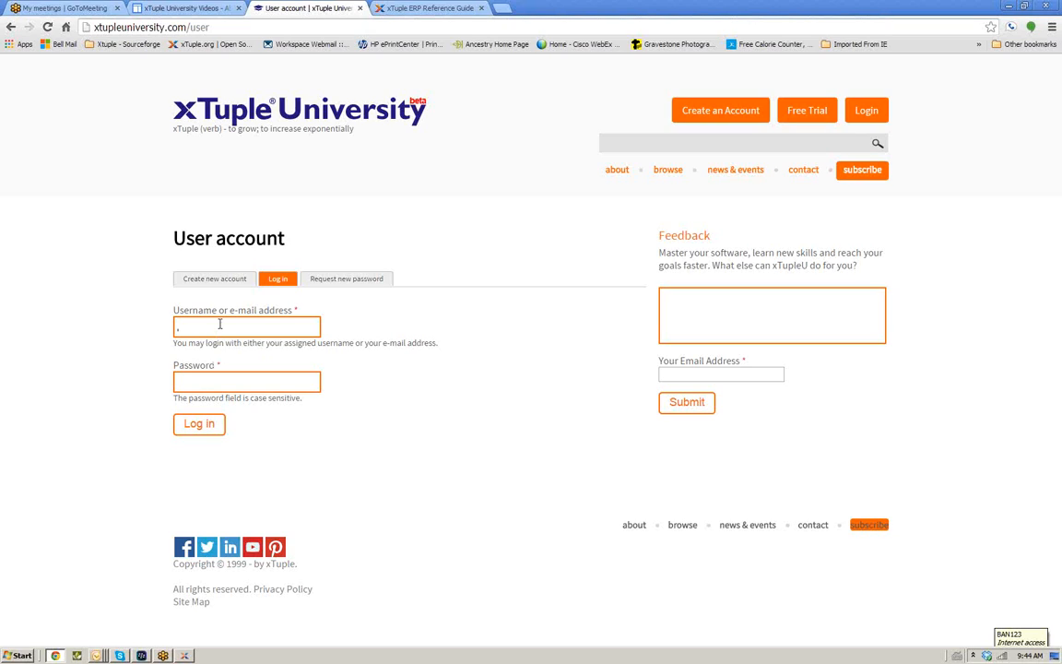
# Log in to xTuple University with the abutec username and the account password
pyautogui.write('abutec••••••')
pyautogui.click(204, 430)
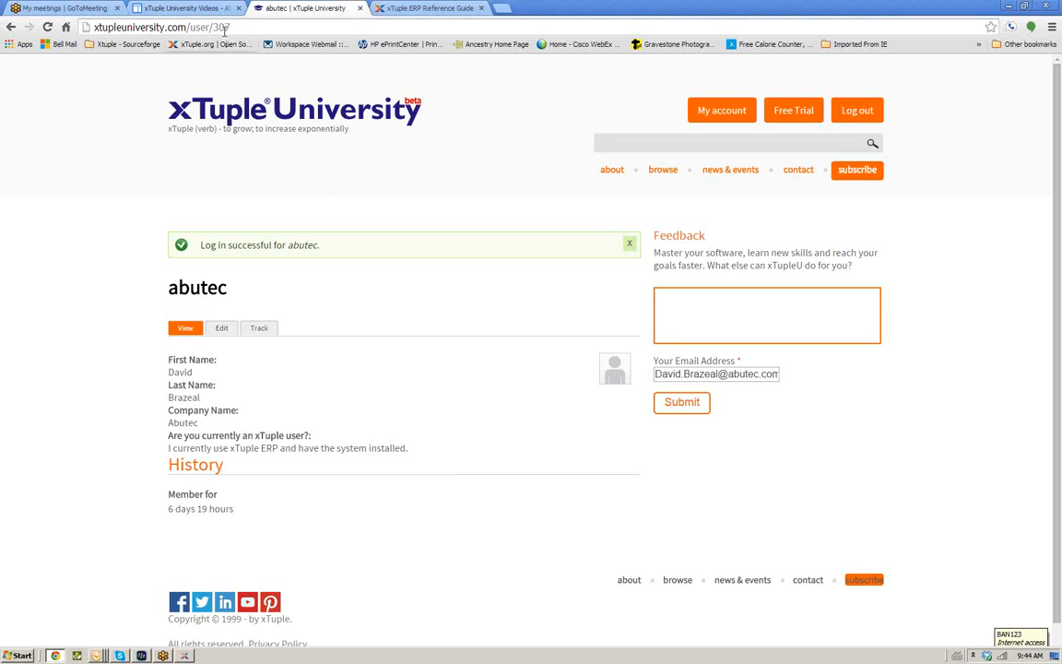
# Reopen the Bill of Materials - Part 1 video page from the xTuple University Videos list and look over it
pyautogui.click(196, 11)
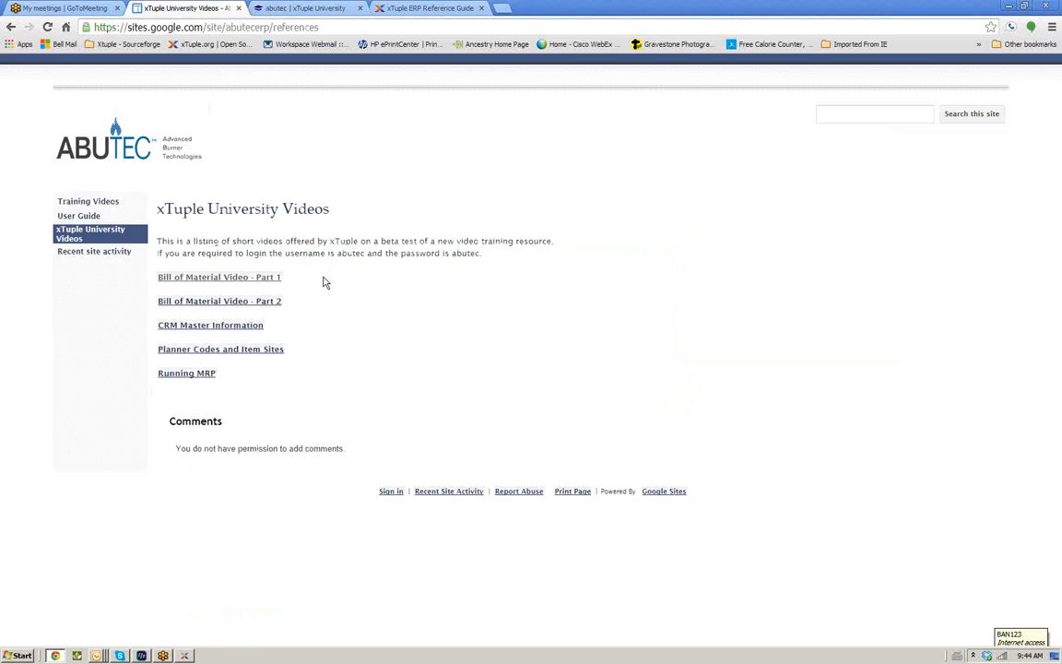
pyautogui.click(256, 280)
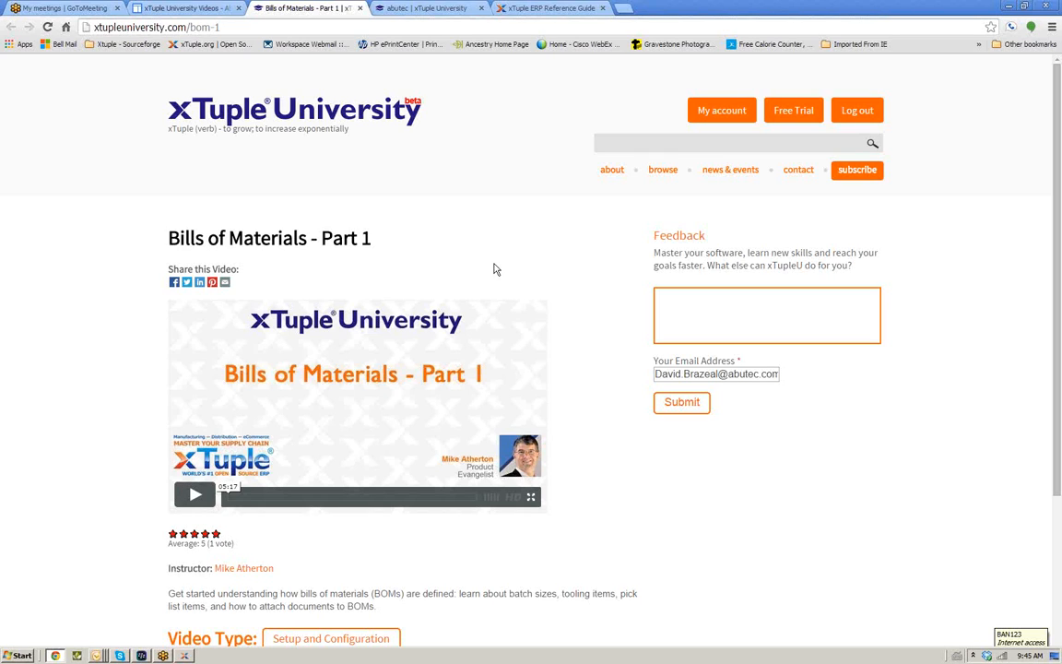
pyautogui.scroll(-2, 505, 282)
pyautogui.scroll(-3, 505, 283)
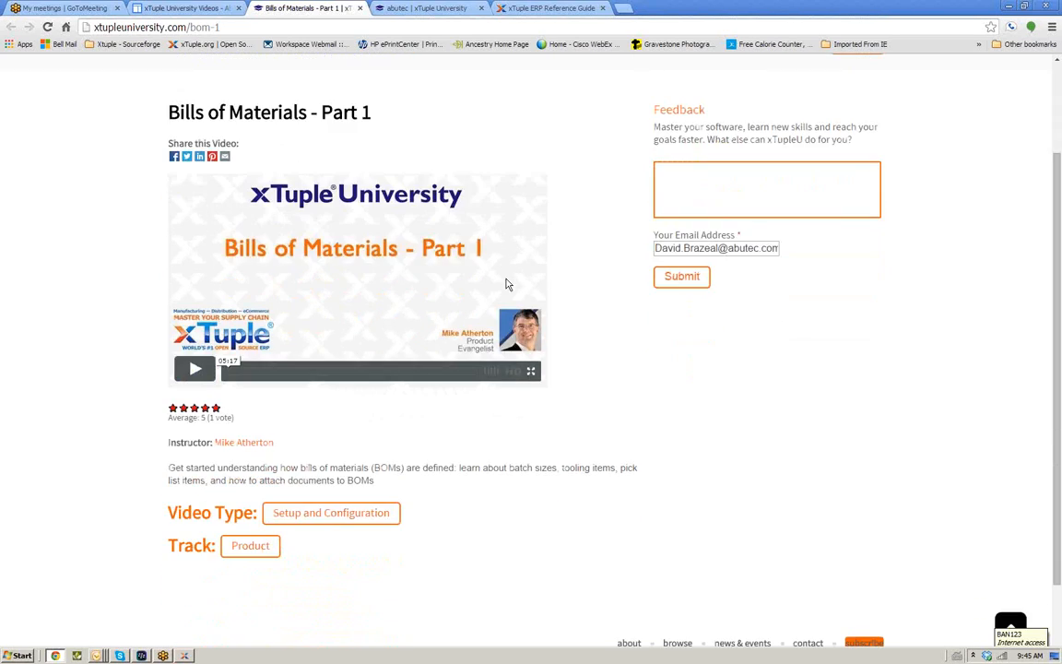
pyautogui.scroll(1, 505, 283)
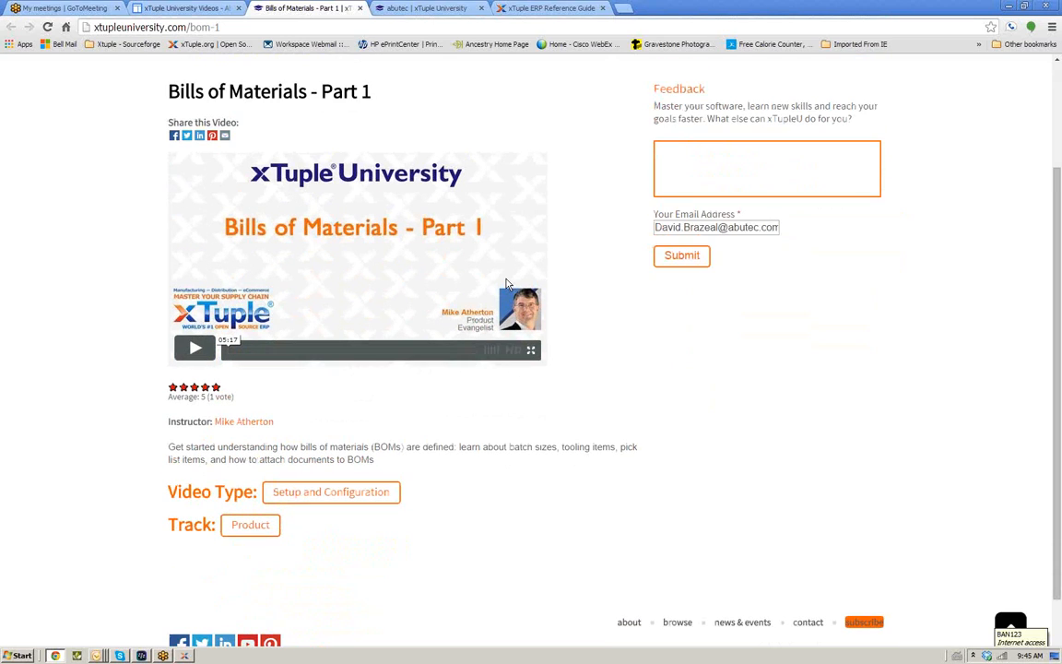
pyautogui.scroll(-2, 505, 283)
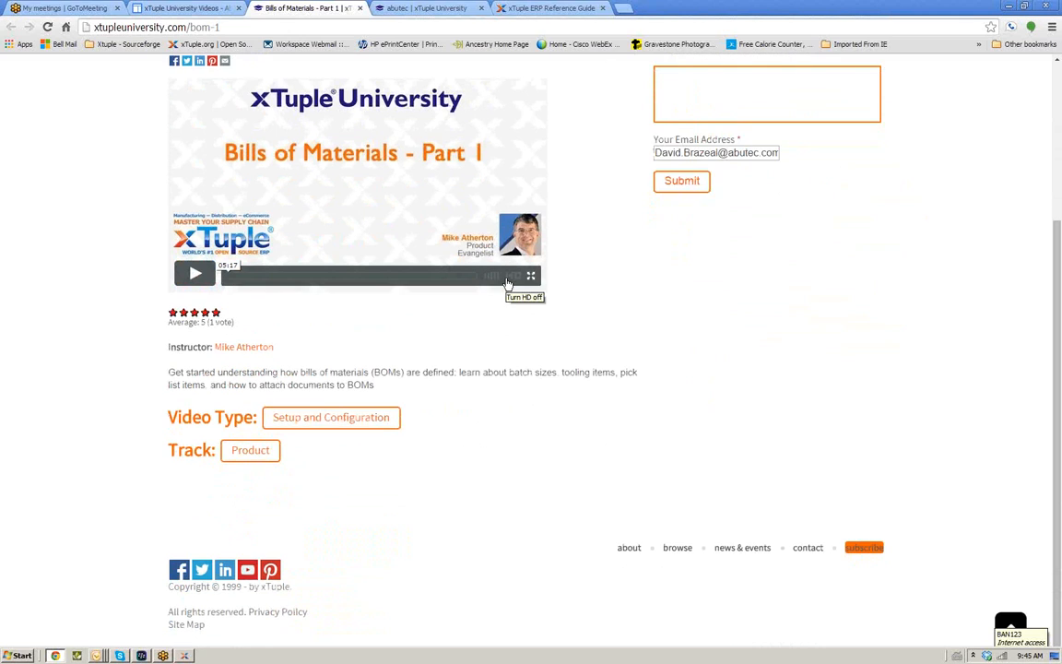
pyautogui.scroll(1, 506, 283)
pyautogui.scroll(2, 506, 283)
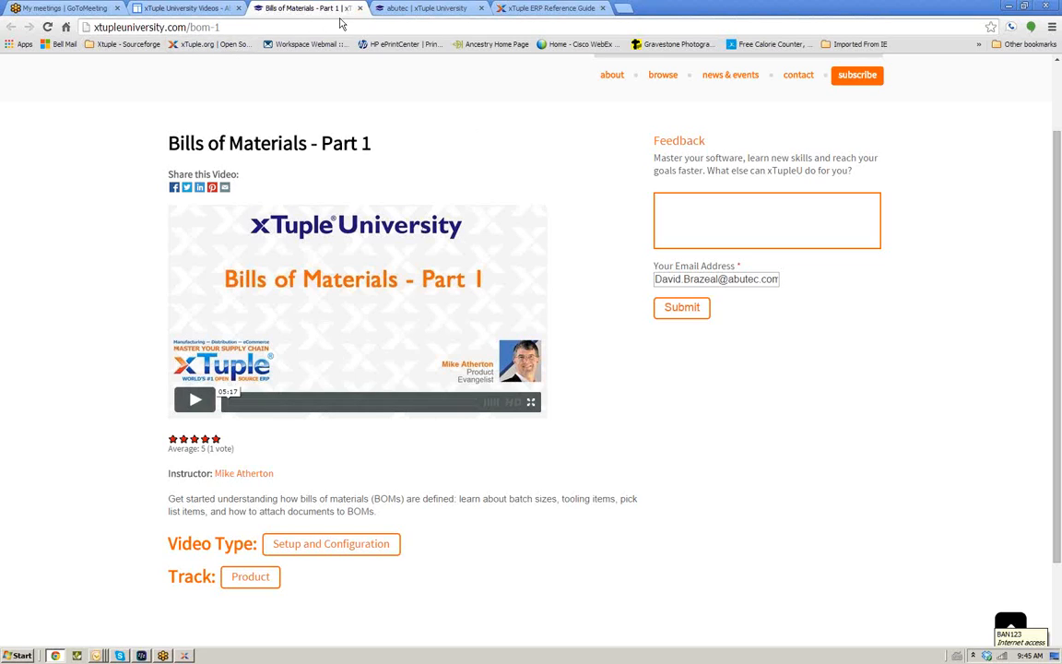
# Browse the xTuple University video tracks and review the list of videos in the Sales track
pyautogui.click(667, 80)
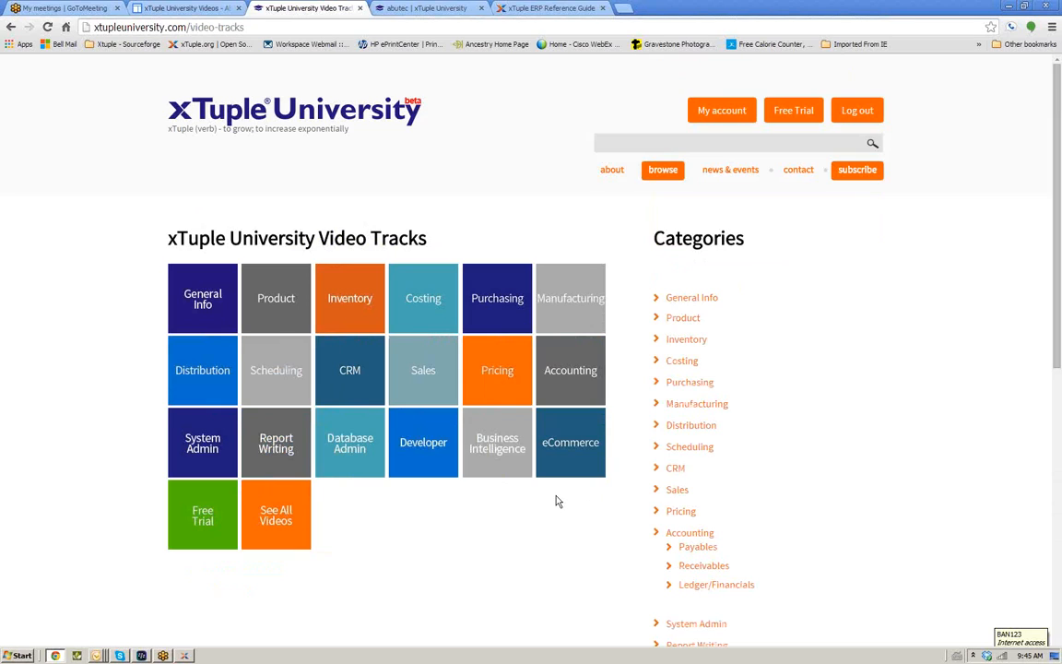
pyautogui.scroll(-1, 557, 500)
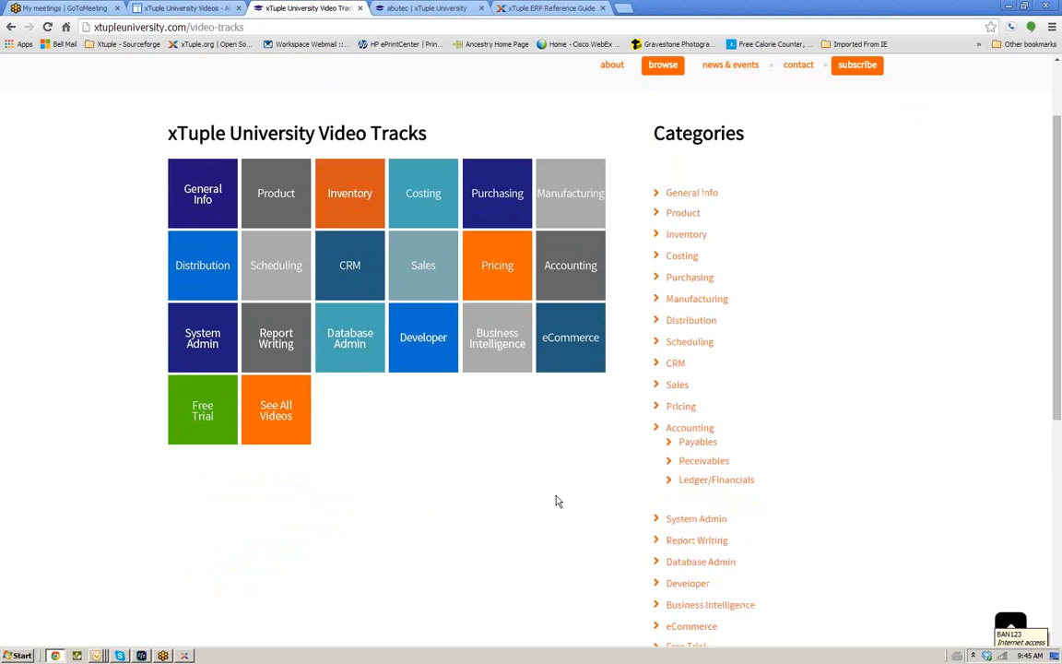
pyautogui.scroll(-1, 556, 500)
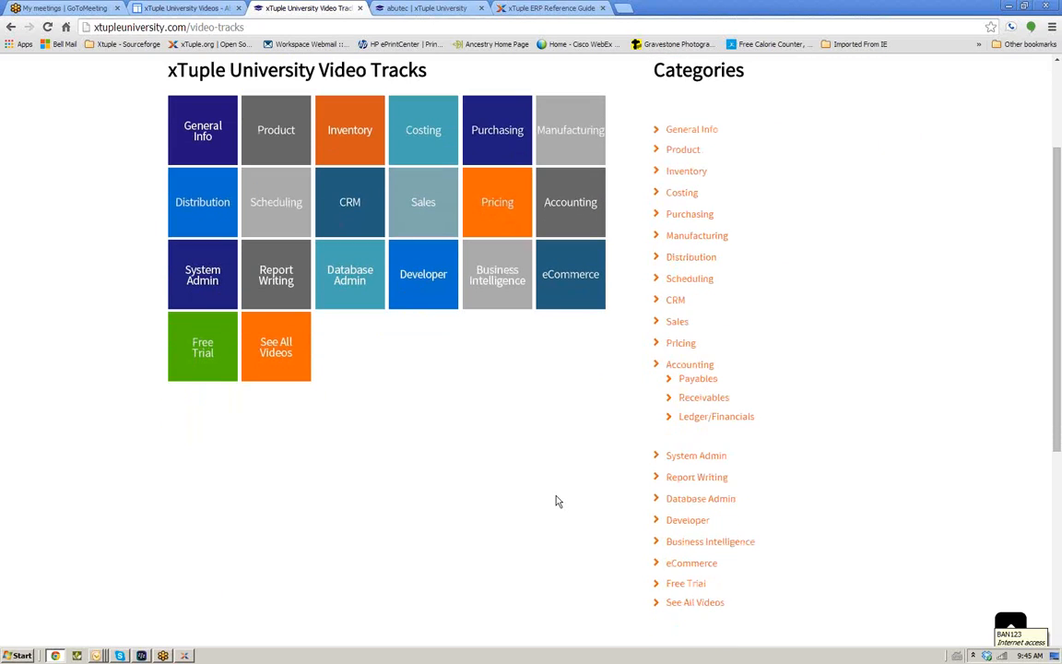
pyautogui.click(423, 205)
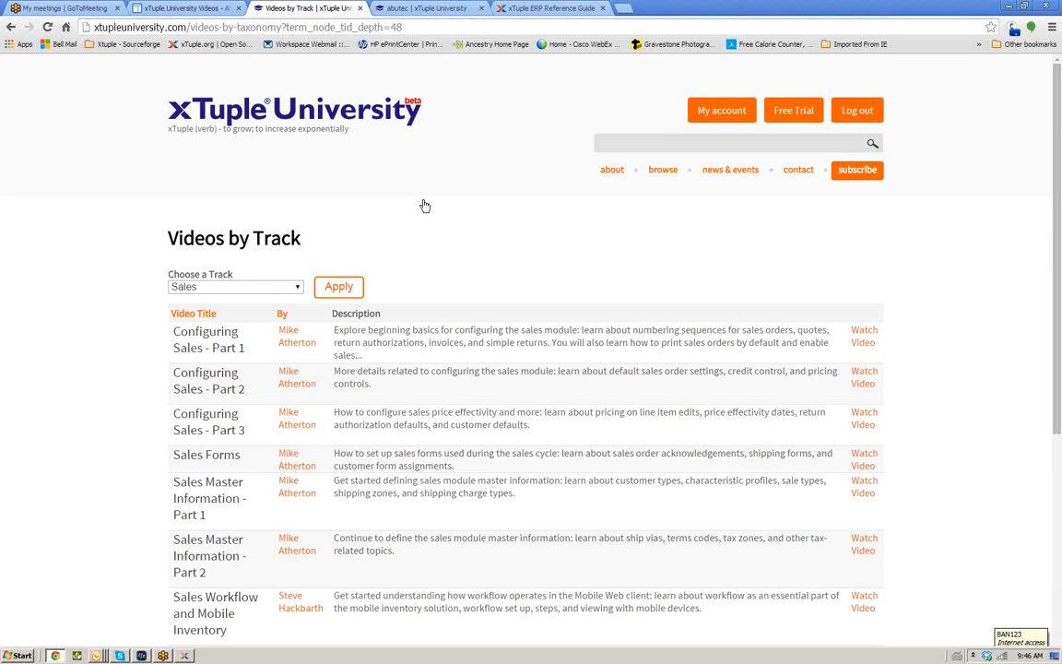
pyautogui.scroll(-3, 425, 206)
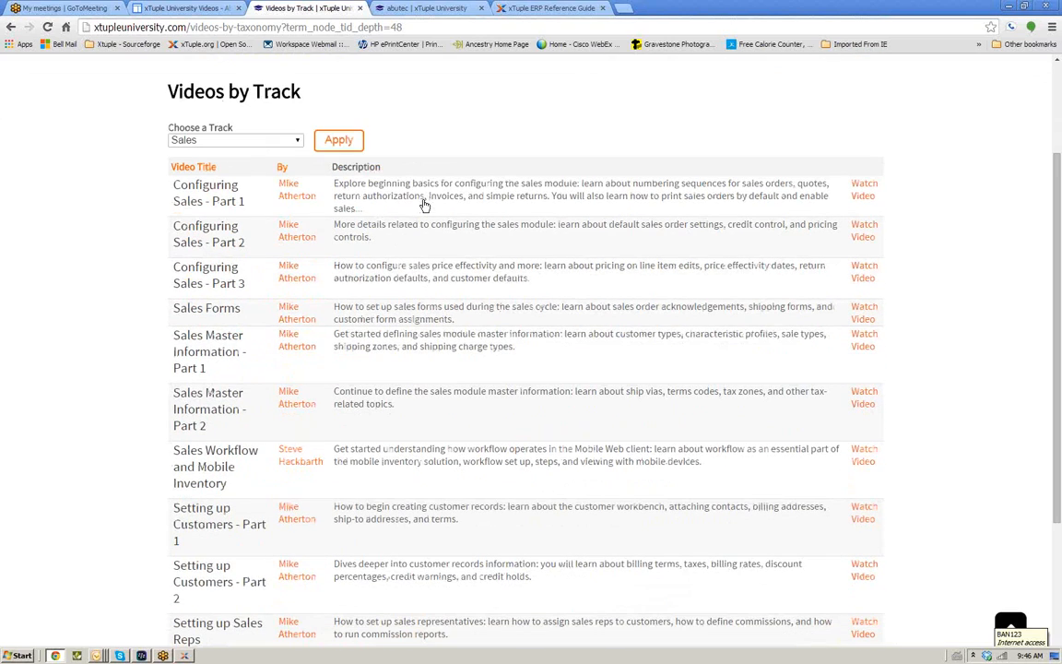
pyautogui.scroll(-1, 425, 205)
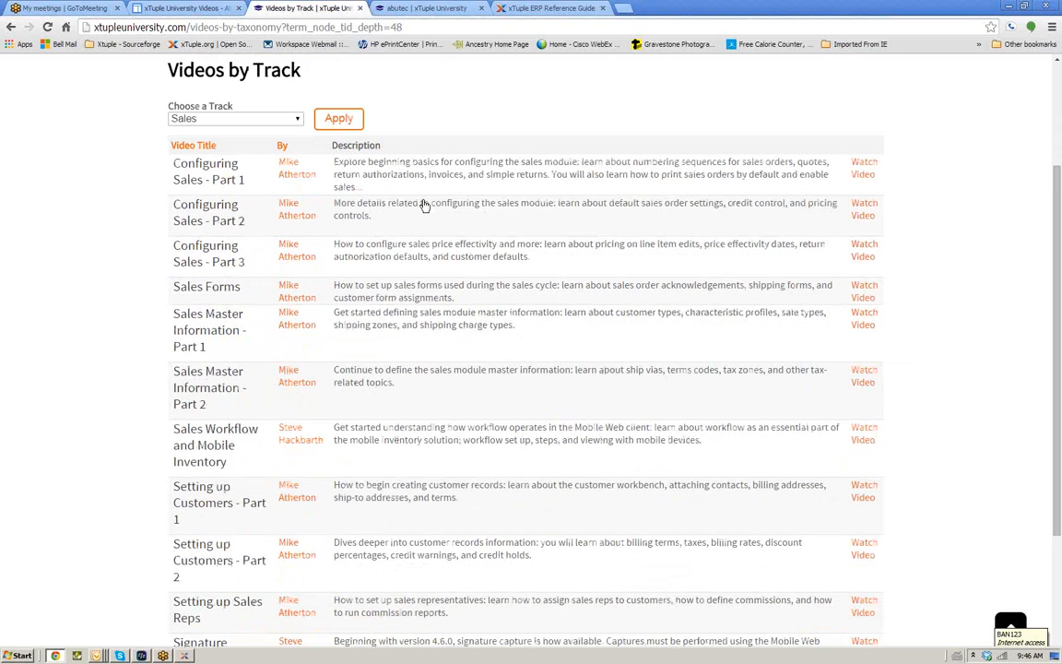
pyautogui.scroll(-1, 425, 205)
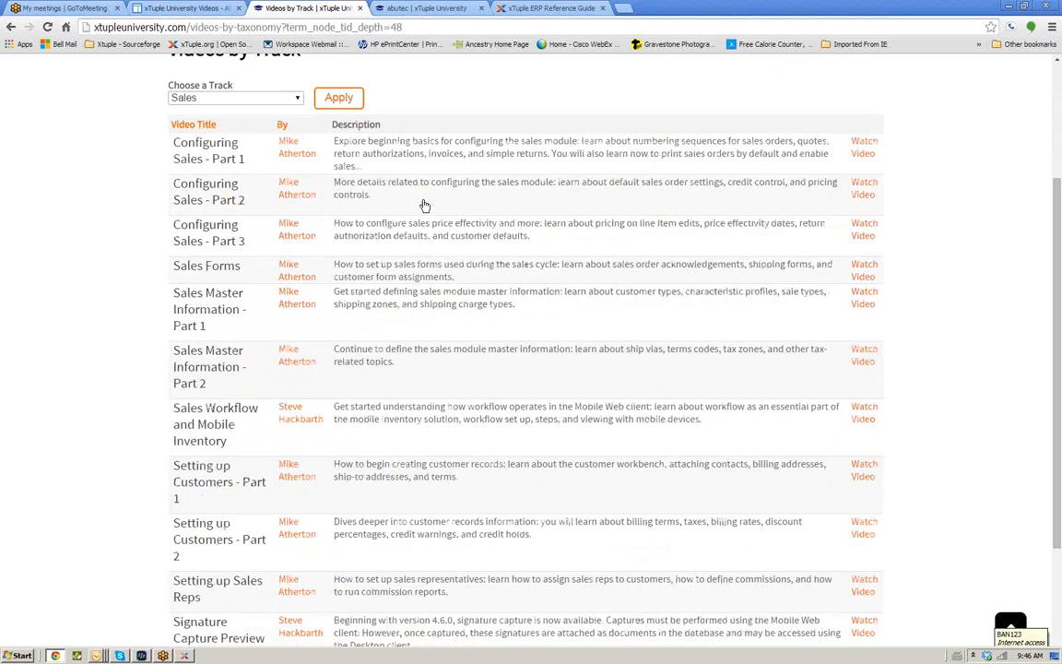
pyautogui.scroll(-3, 424, 206)
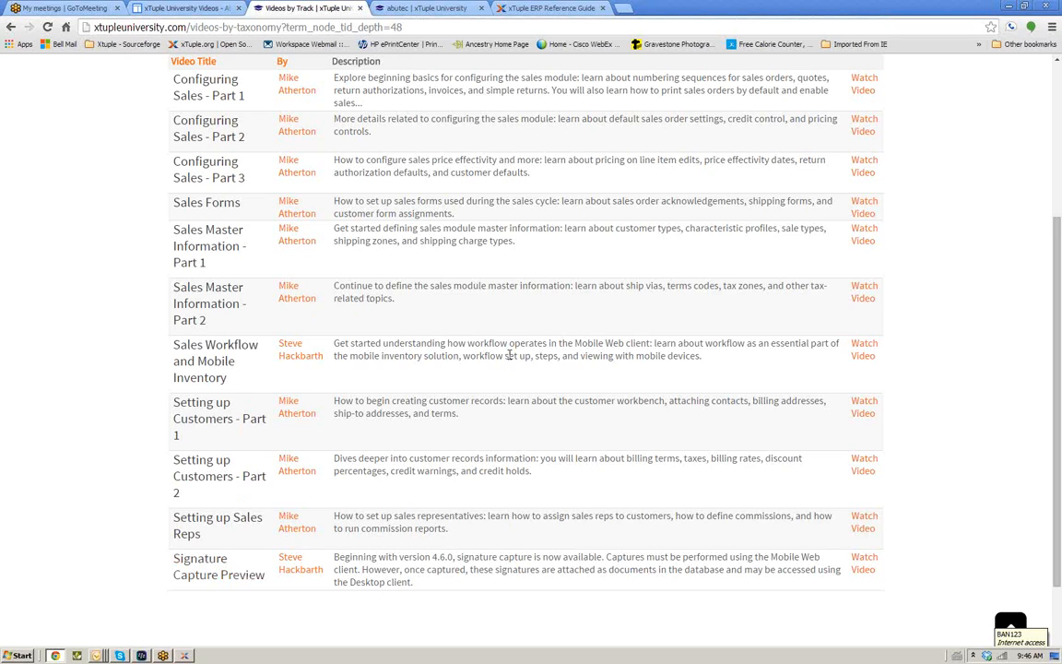
pyautogui.scroll(1, 509, 356)
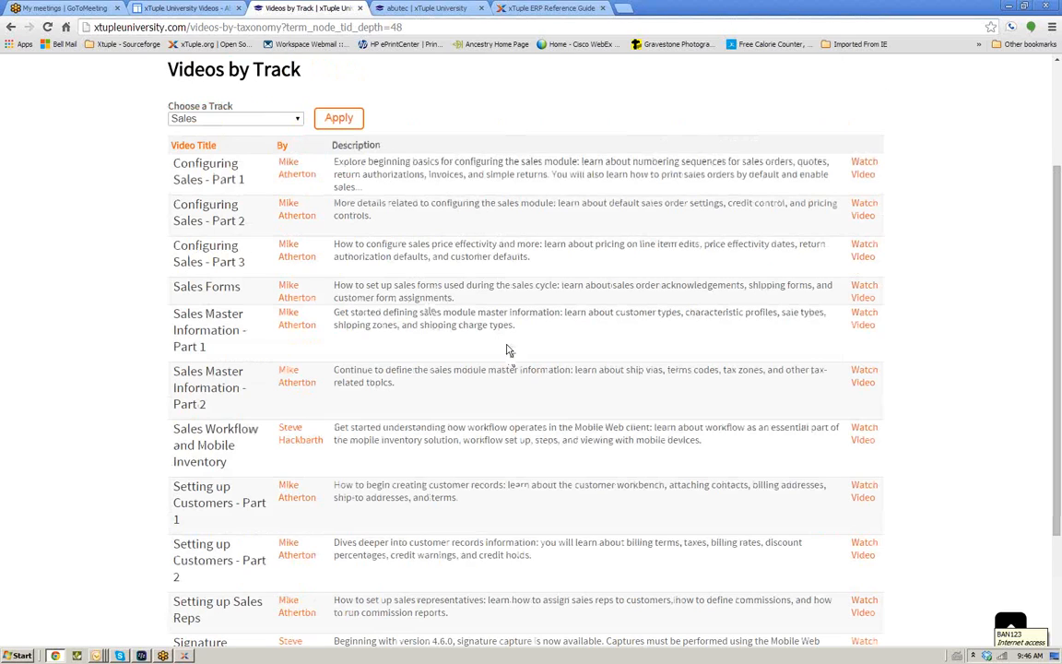
pyautogui.scroll(1, 512, 360)
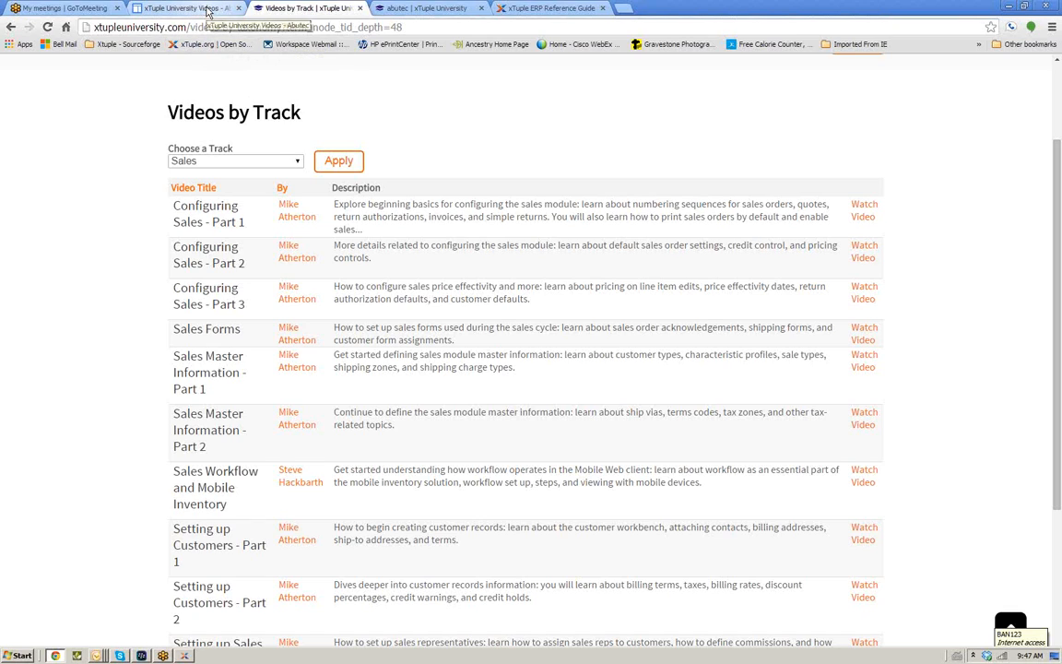
# Open the Basic Business Process Flow document from the User Guide page and read its Indented Bill of Materials section
pyautogui.click(208, 9)
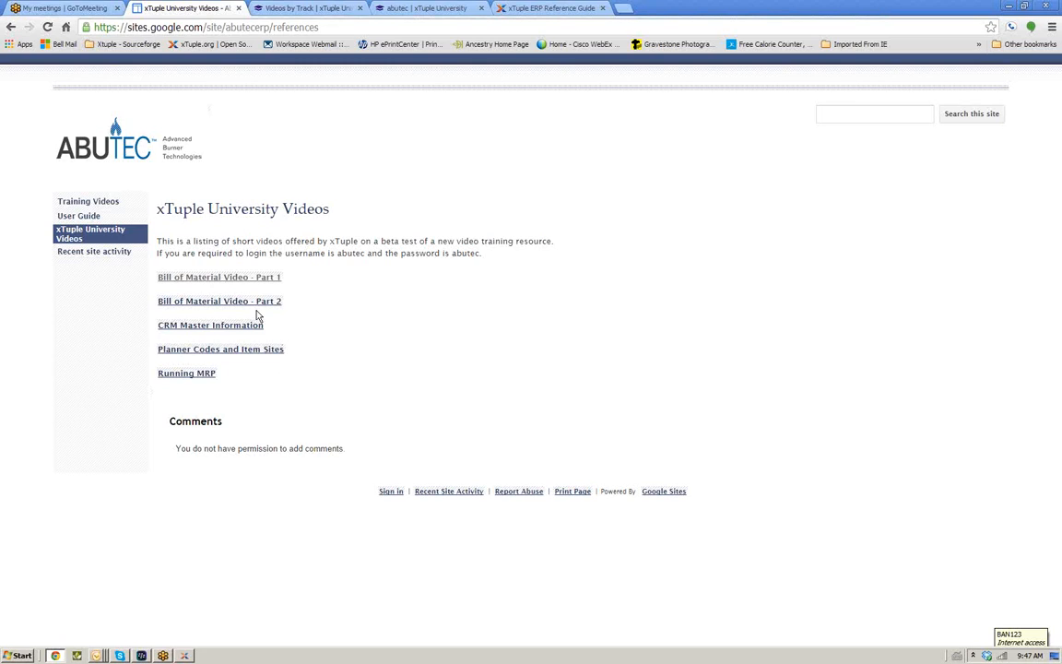
pyautogui.click(80, 217)
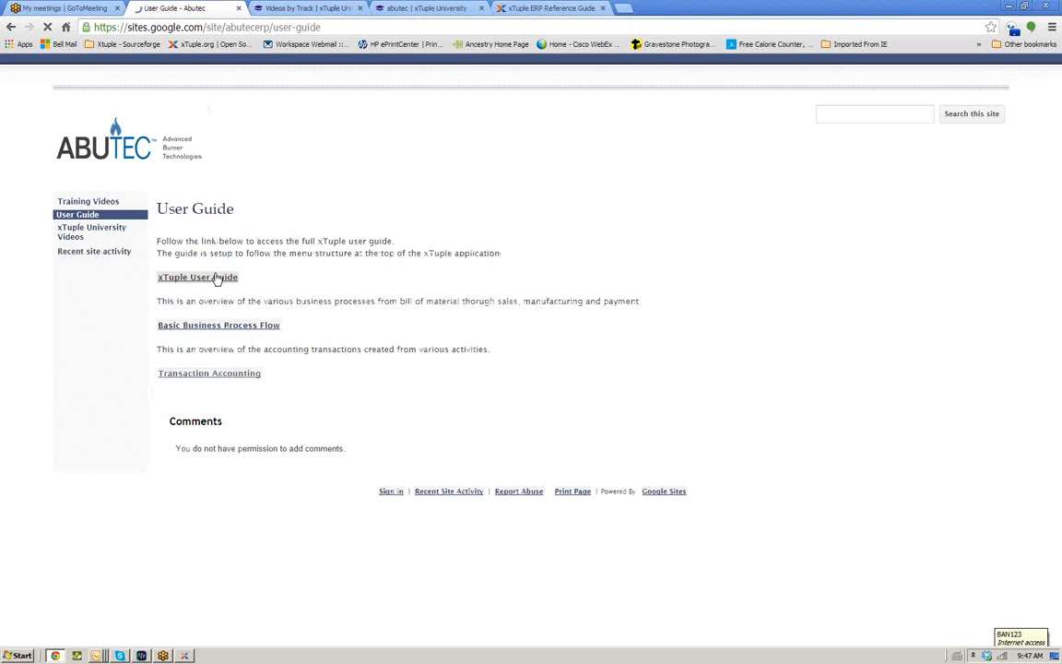
pyautogui.click(211, 328)
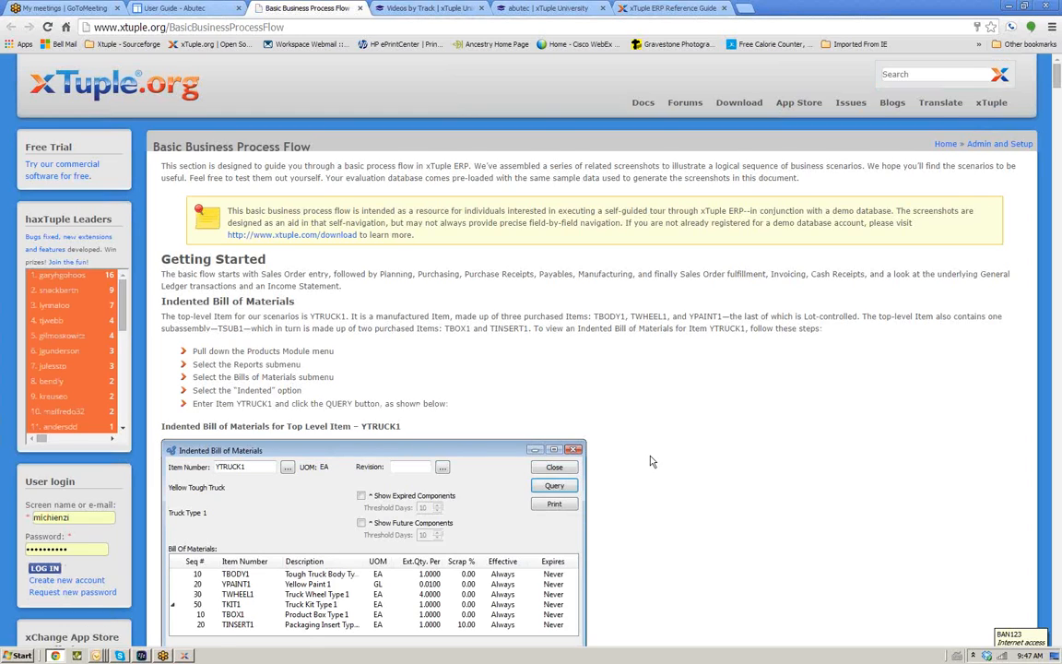
pyautogui.scroll(-1, 651, 460)
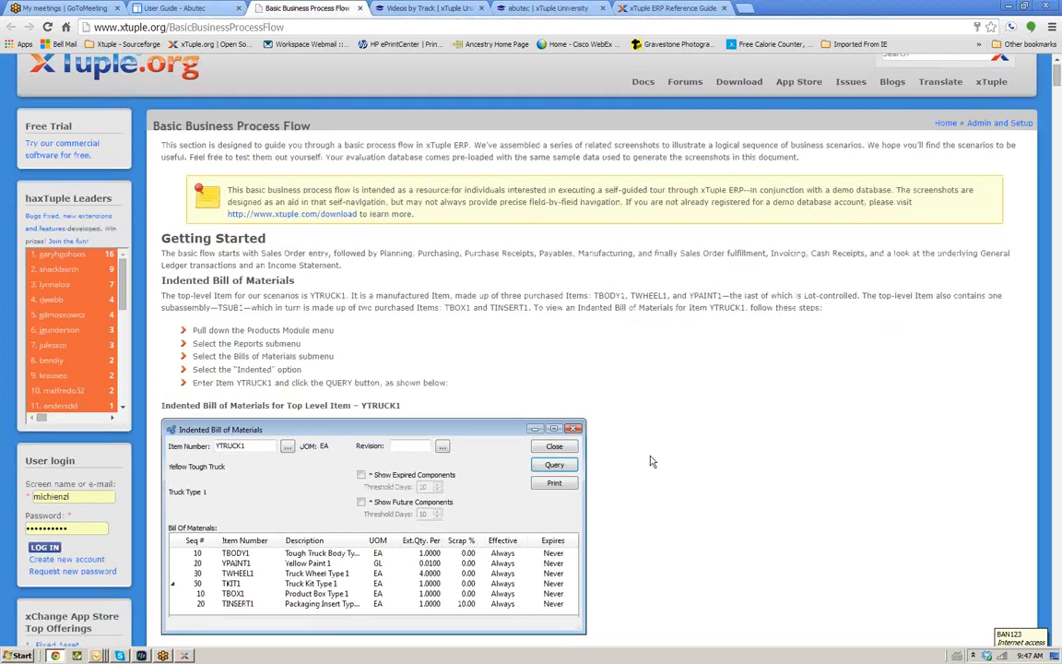
pyautogui.scroll(-2, 651, 461)
pyautogui.scroll(-1, 651, 461)
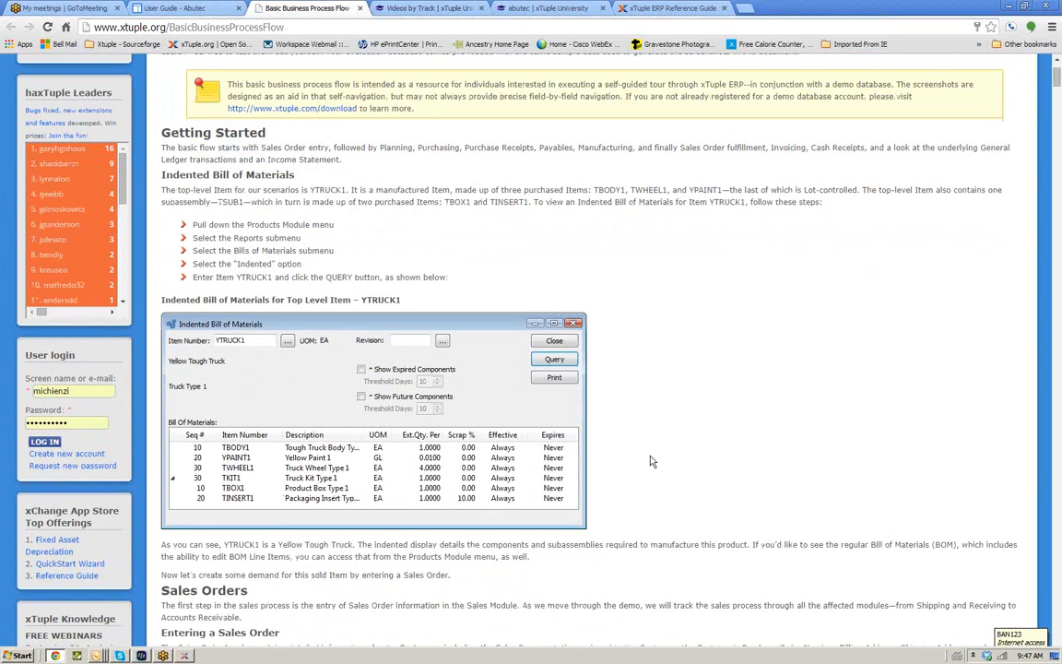
# Read down the Basic Business Process Flow document through its Sales Orders, MRP and planned-order release sections
pyautogui.scroll(-1, 650, 461)
pyautogui.scroll(-3, 651, 461)
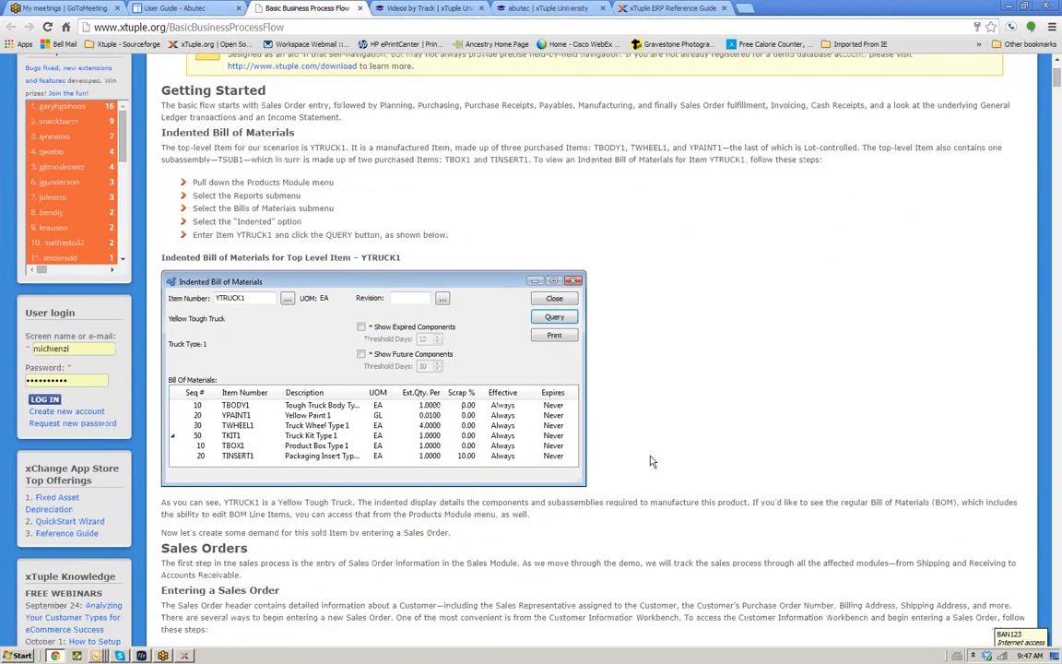
pyautogui.scroll(-8, 651, 461)
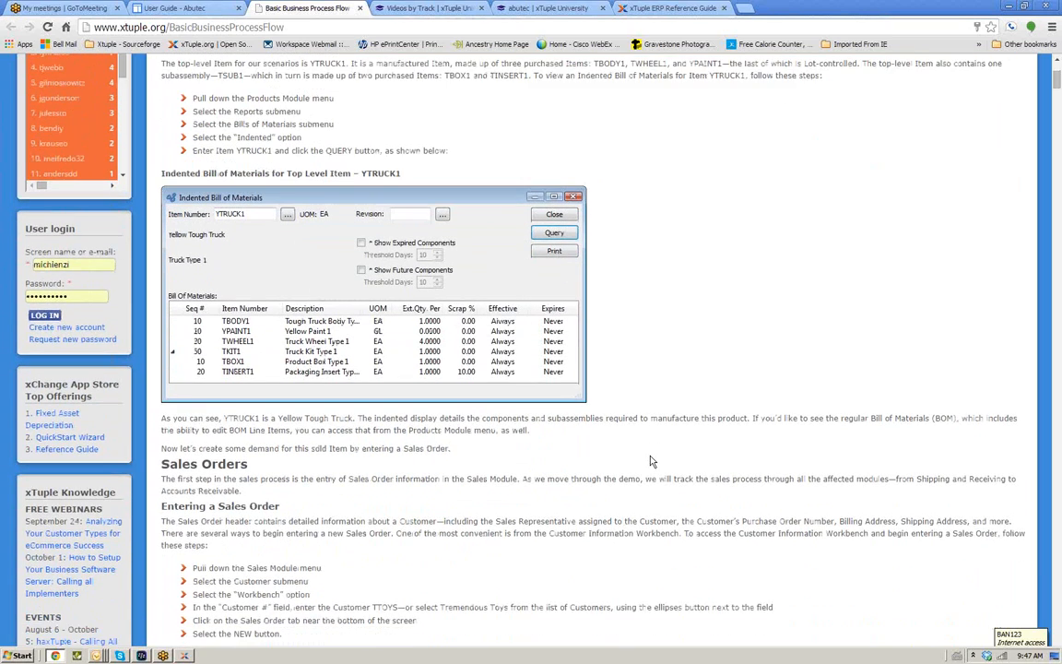
pyautogui.scroll(-5, 651, 461)
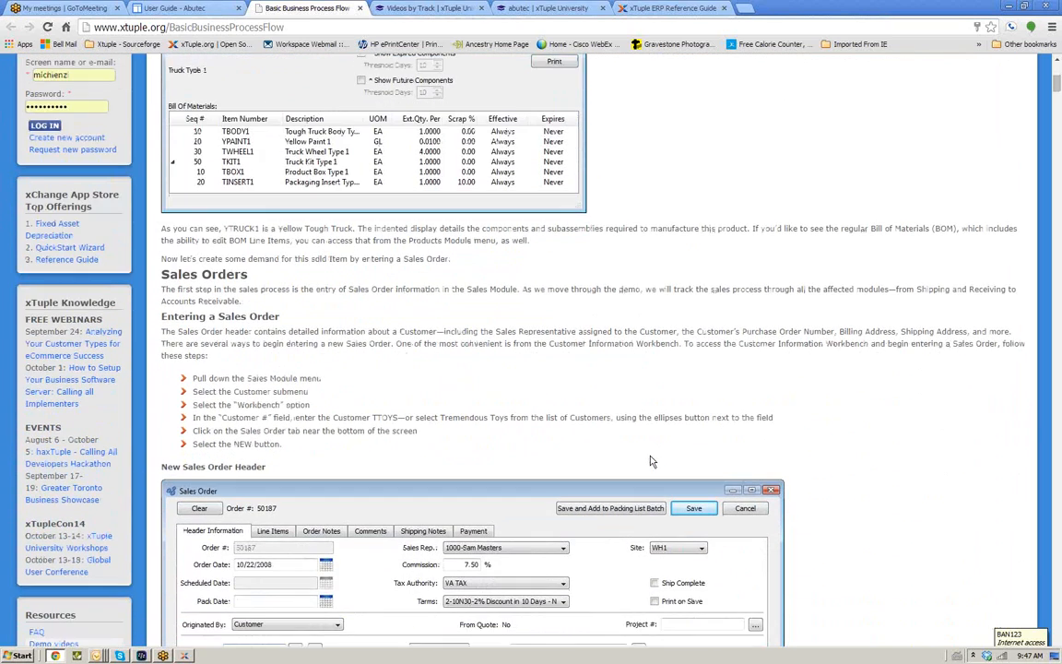
pyautogui.scroll(-7, 651, 461)
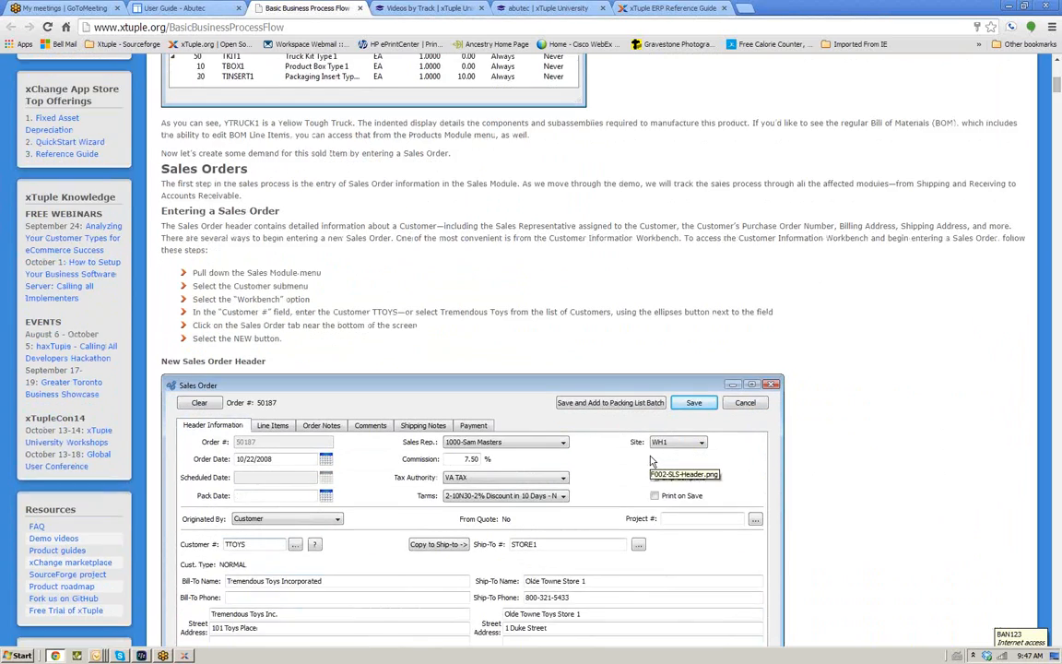
pyautogui.scroll(-10, 651, 461)
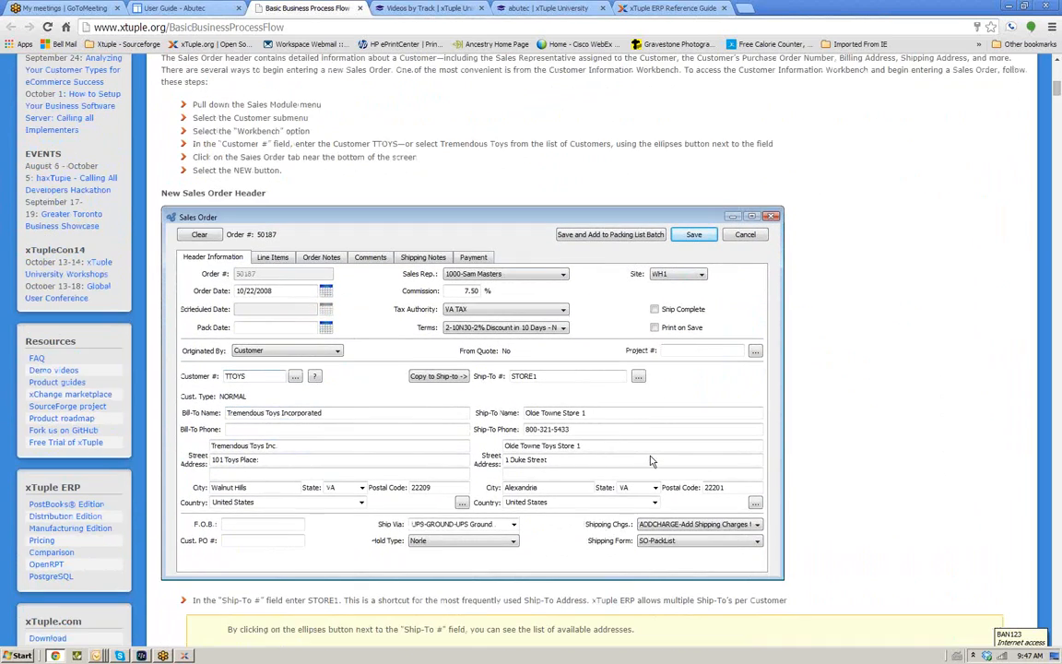
pyautogui.scroll(-14, 651, 456)
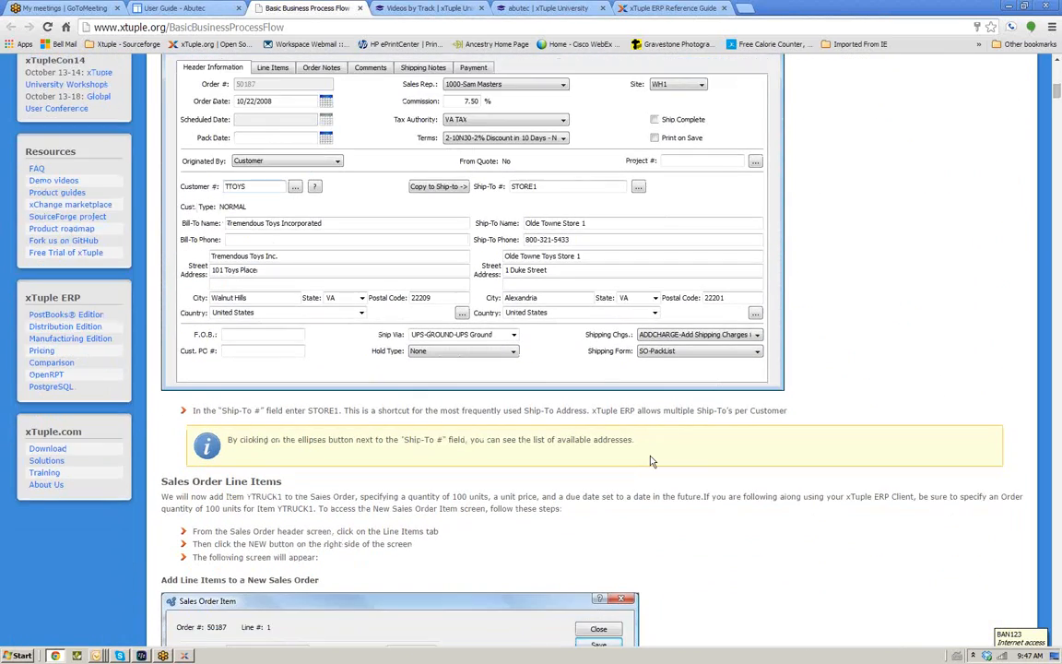
pyautogui.scroll(-13, 651, 461)
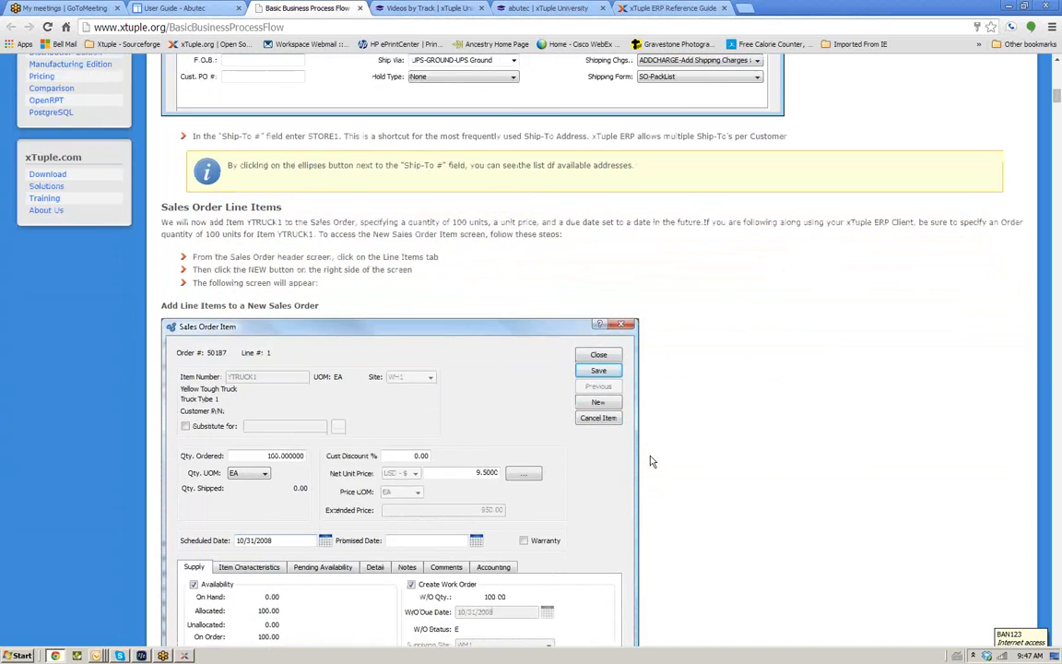
pyautogui.scroll(-13, 650, 461)
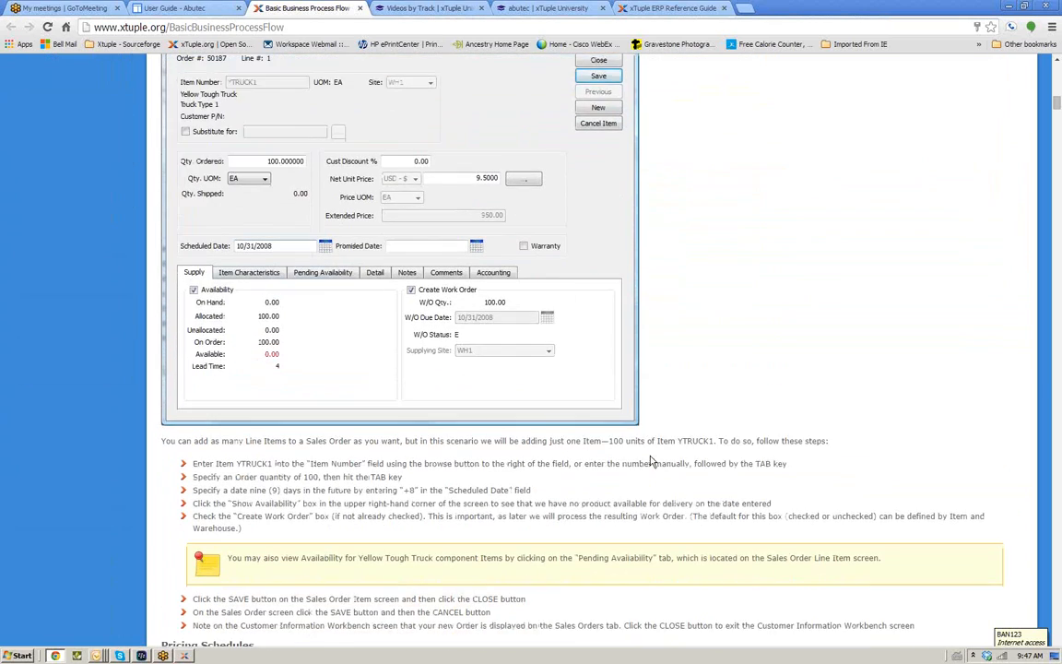
pyautogui.scroll(-7, 651, 461)
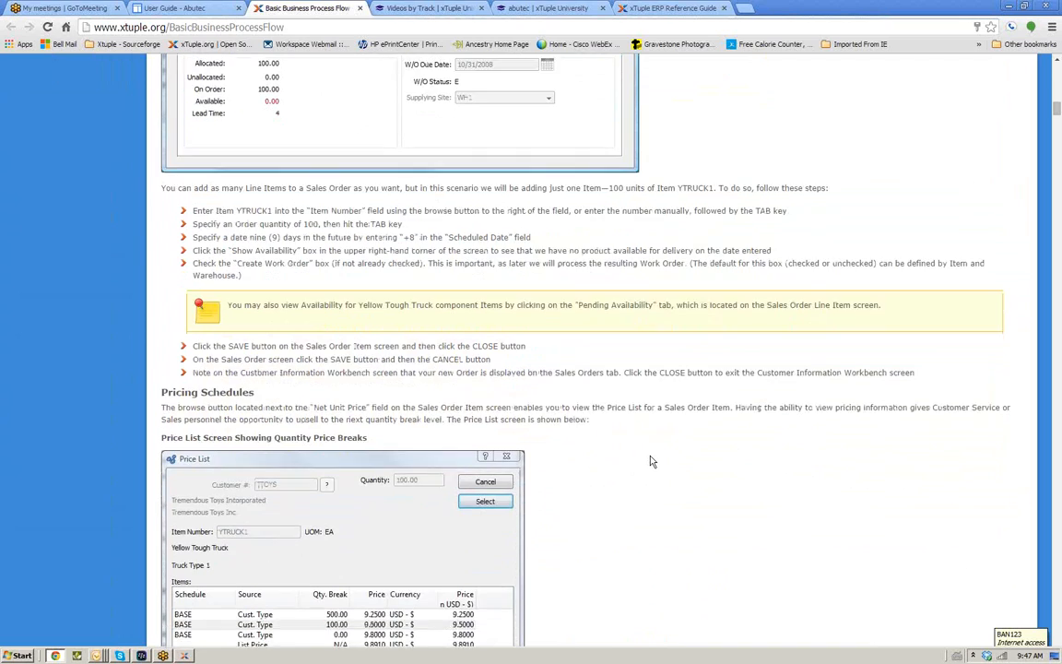
pyautogui.scroll(-10, 651, 461)
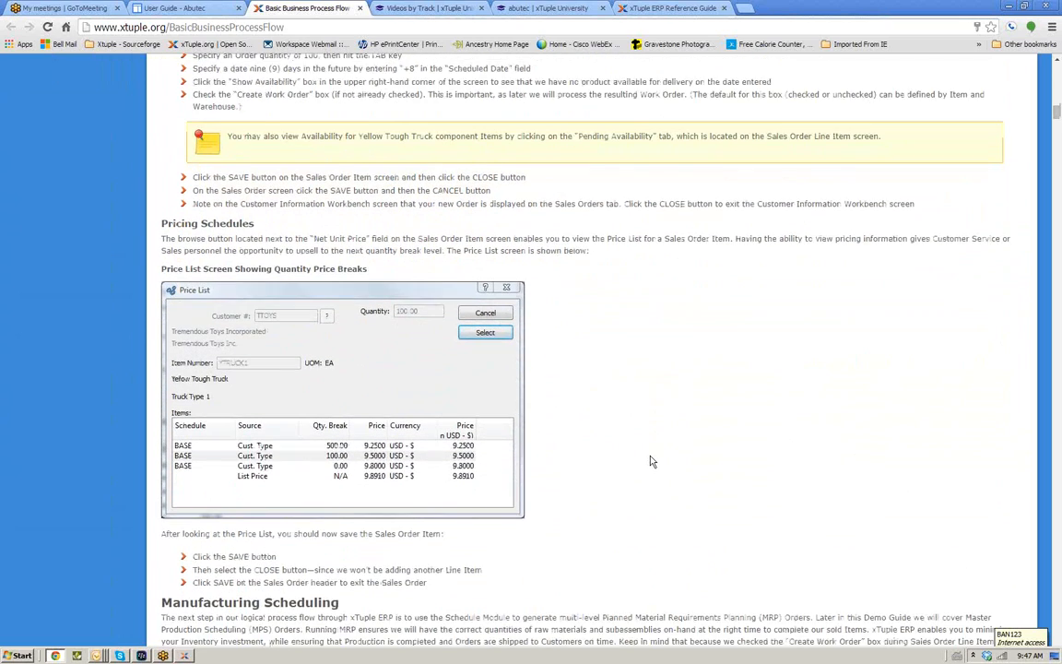
pyautogui.scroll(-11, 651, 461)
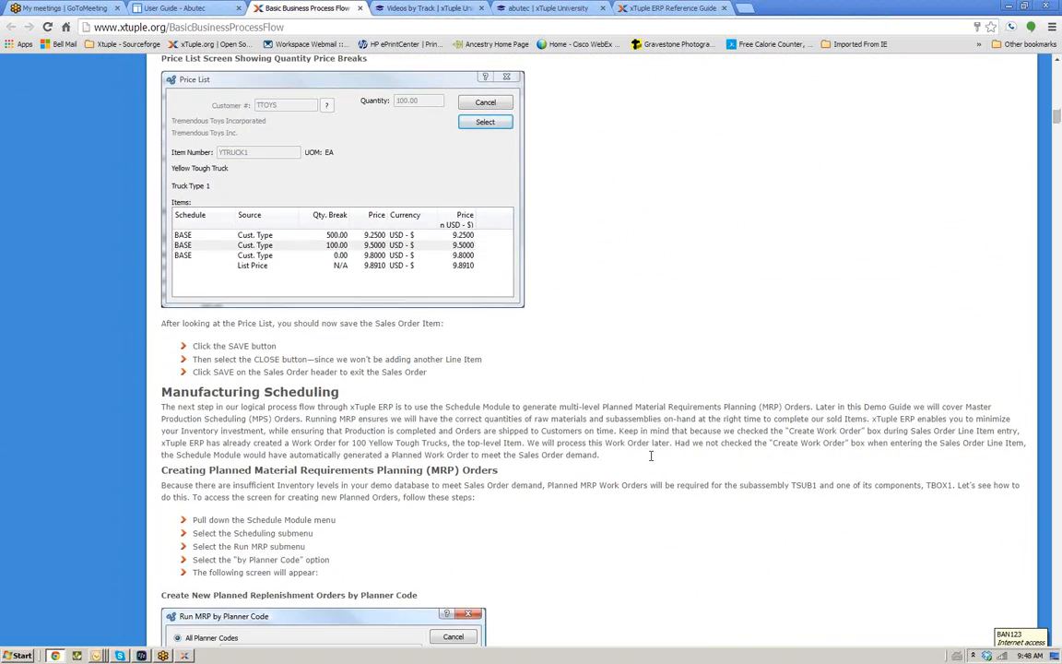
pyautogui.scroll(-8, 650, 461)
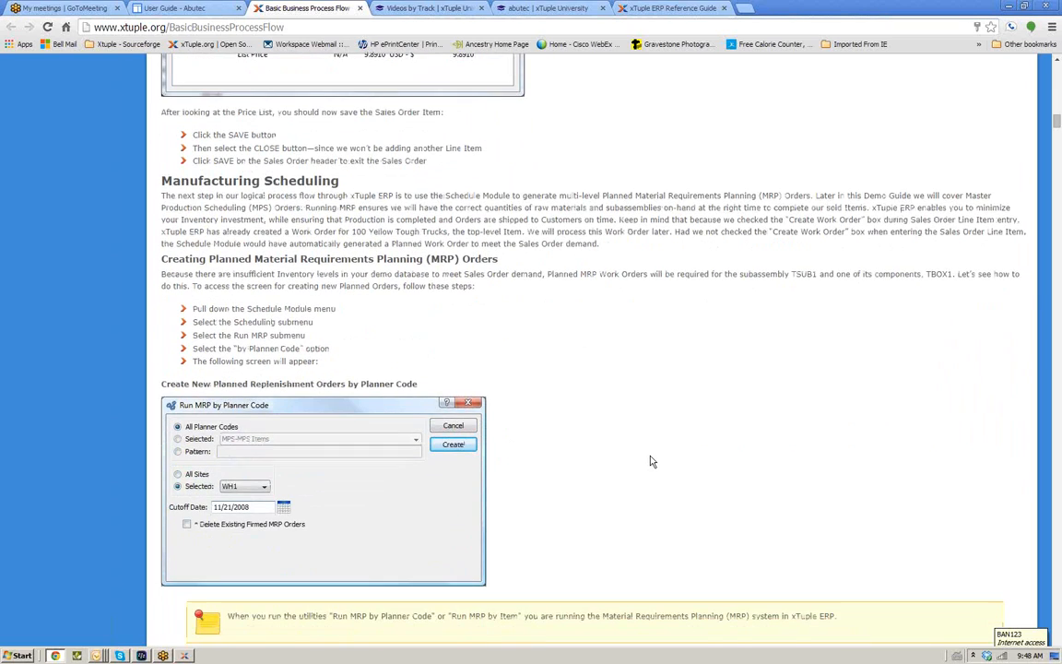
pyautogui.scroll(-11, 651, 460)
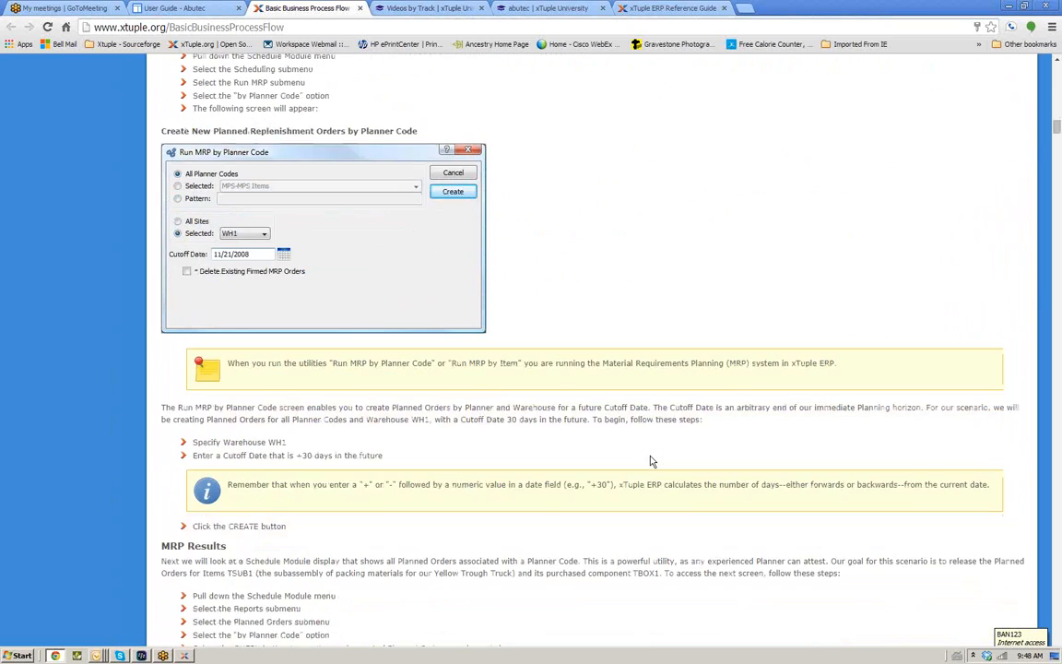
pyautogui.scroll(-1, 651, 461)
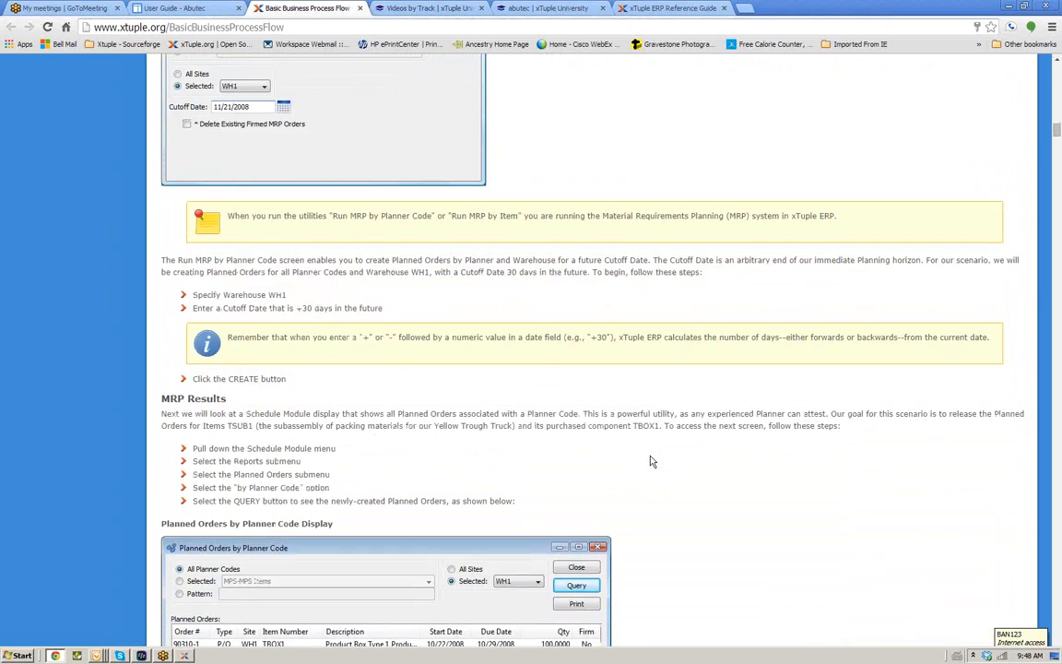
pyautogui.scroll(-8, 651, 461)
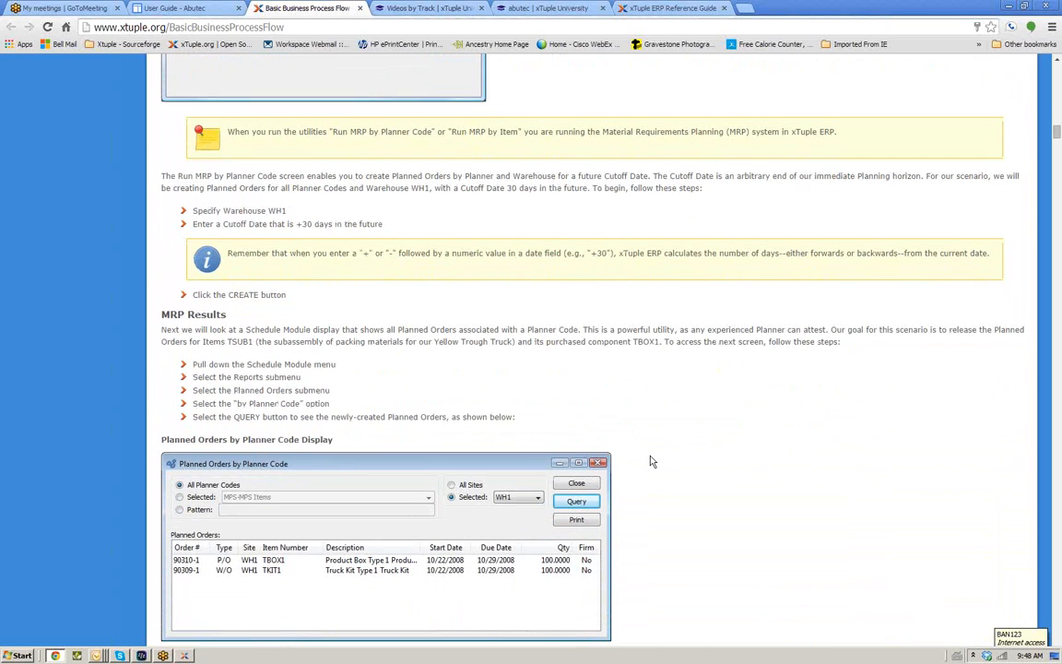
pyautogui.scroll(-12, 650, 460)
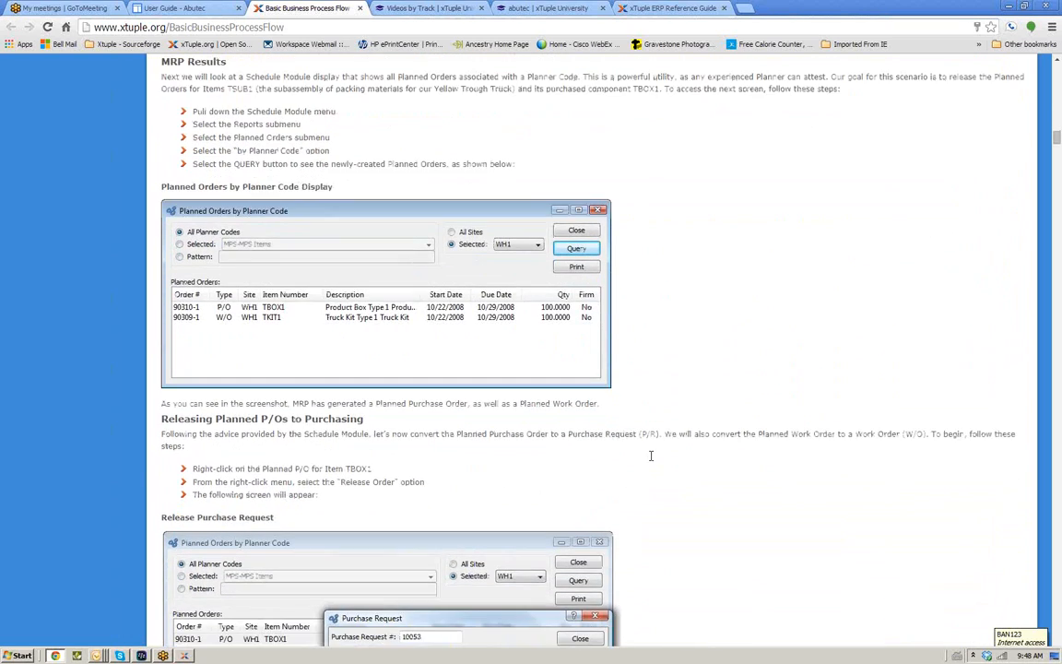
pyautogui.scroll(-12, 651, 461)
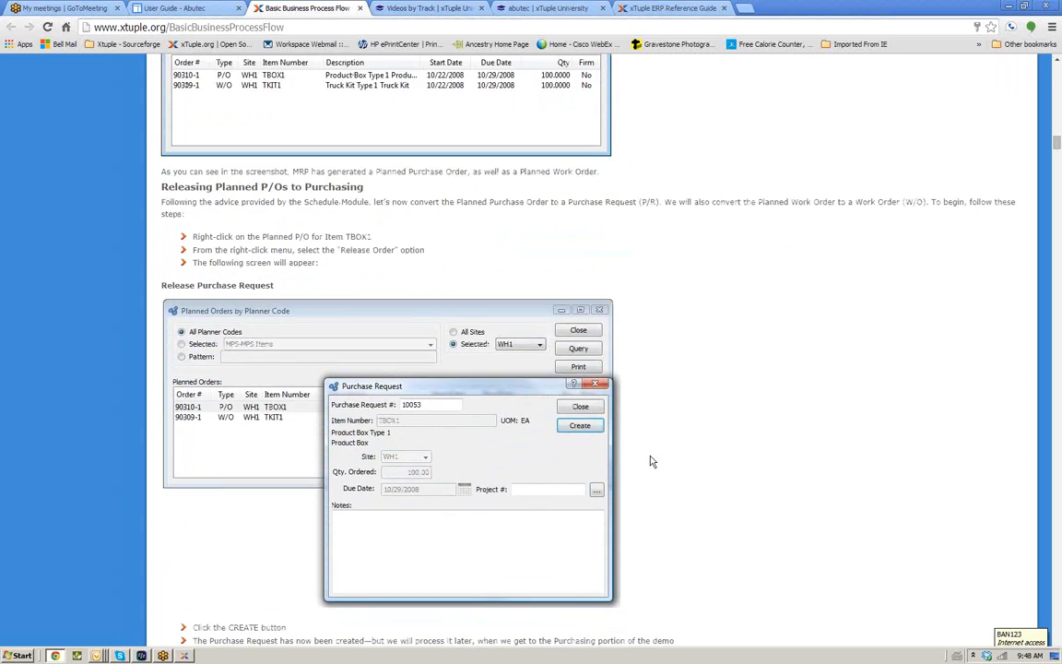
pyautogui.scroll(-14, 651, 461)
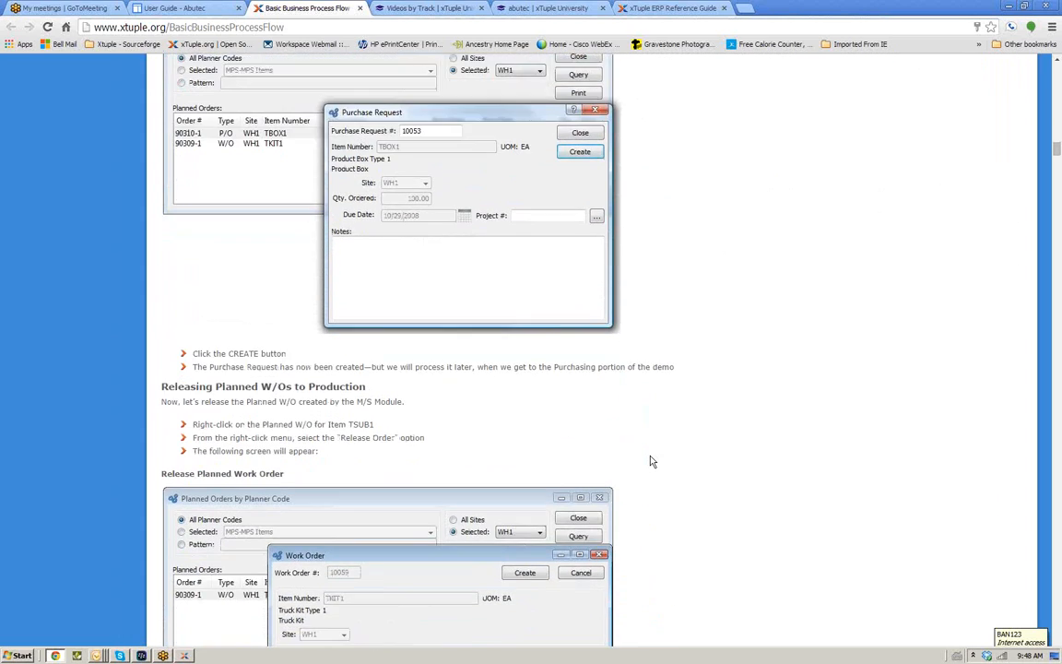
pyautogui.scroll(-13, 650, 461)
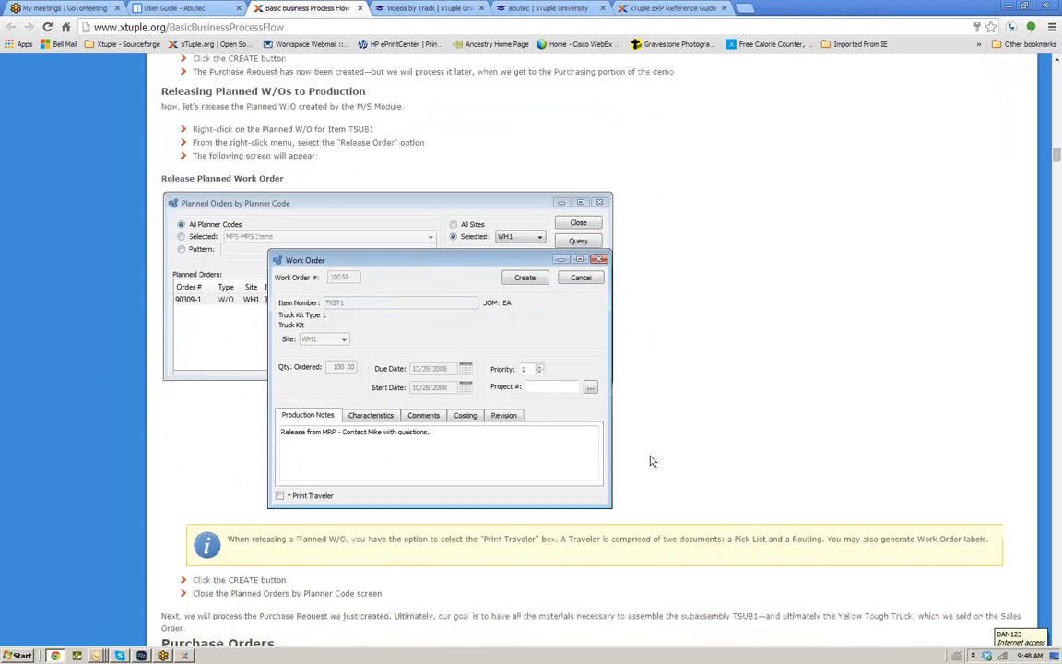
pyautogui.scroll(-5, 650, 461)
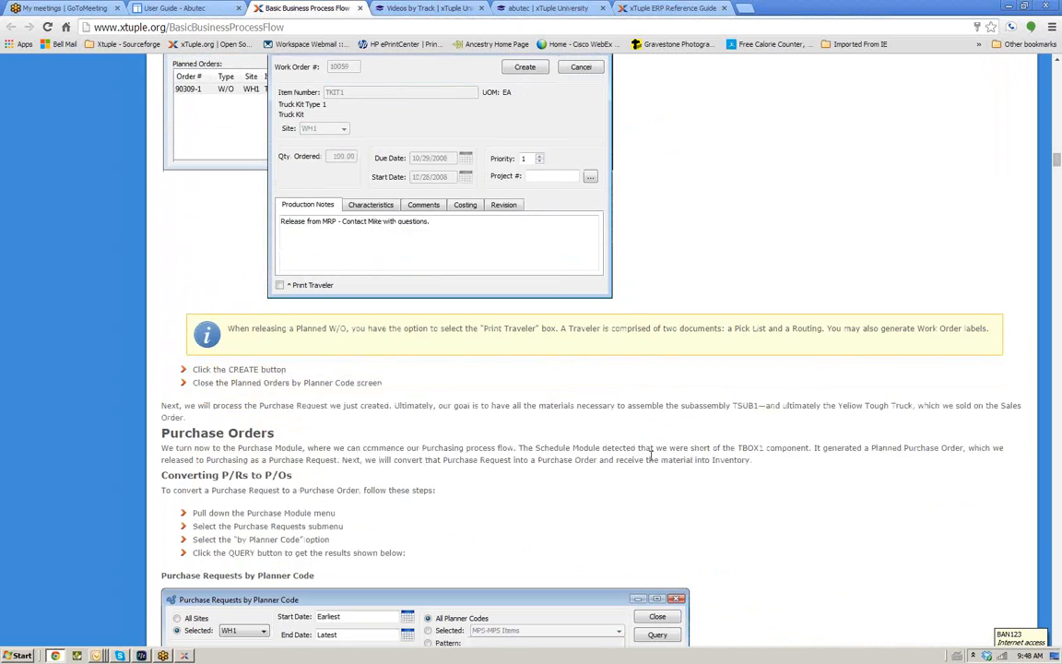
# Scroll back up through the Basic Business Process Flow document to its Getting Started section
pyautogui.scroll(1, 650, 461)
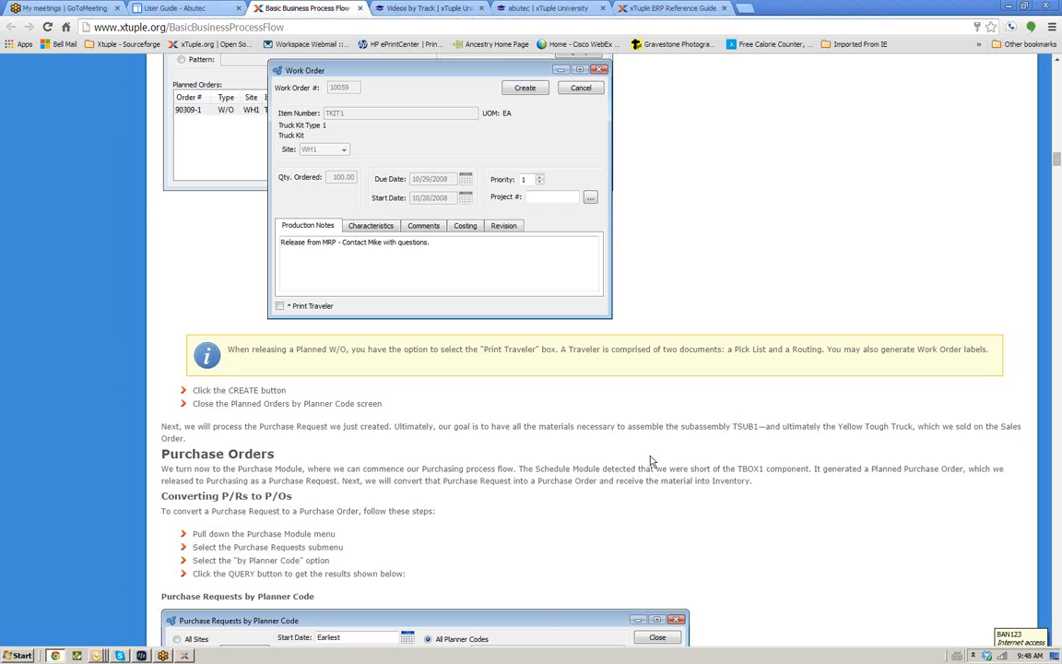
pyautogui.scroll(-1, 650, 461)
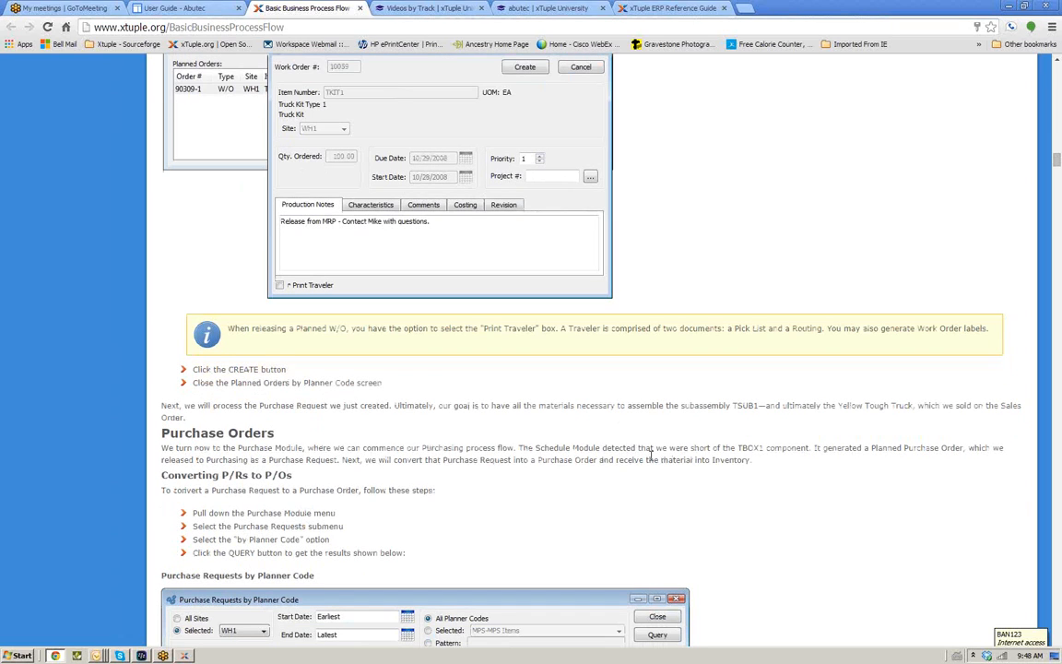
pyautogui.scroll(-2, 651, 455)
pyautogui.scroll(15, 651, 458)
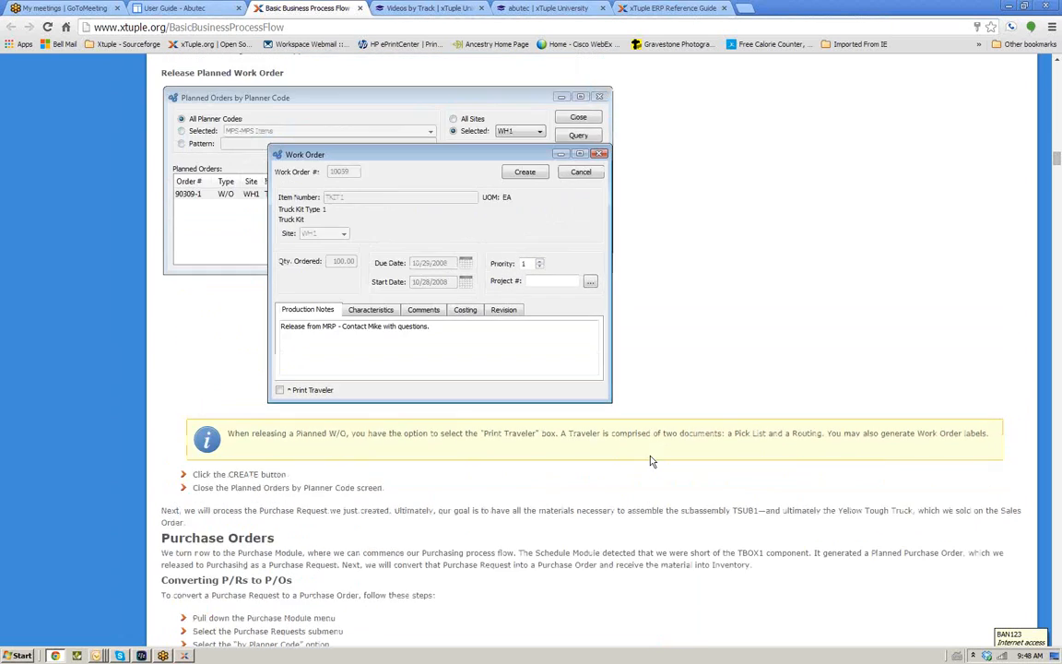
pyautogui.scroll(10, 651, 461)
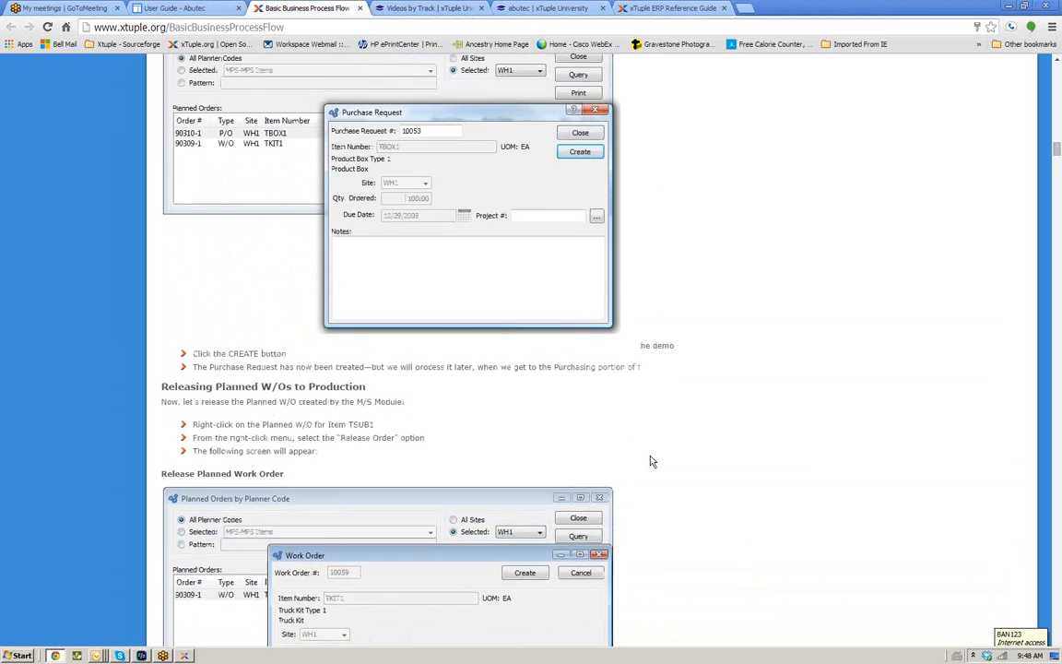
pyautogui.scroll(10, 650, 461)
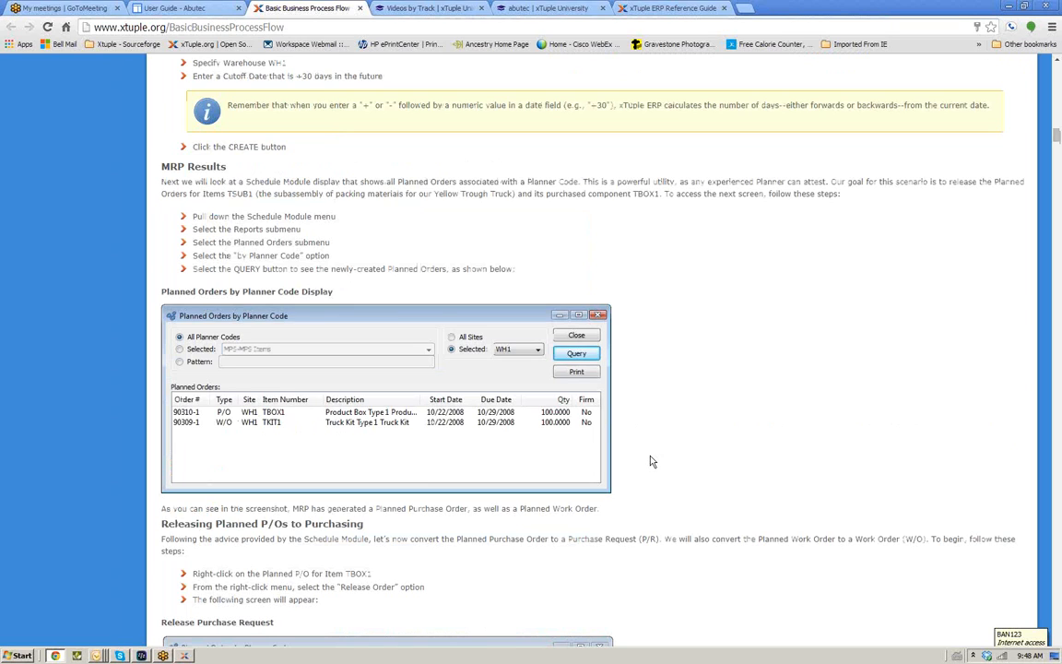
pyautogui.scroll(5, 651, 461)
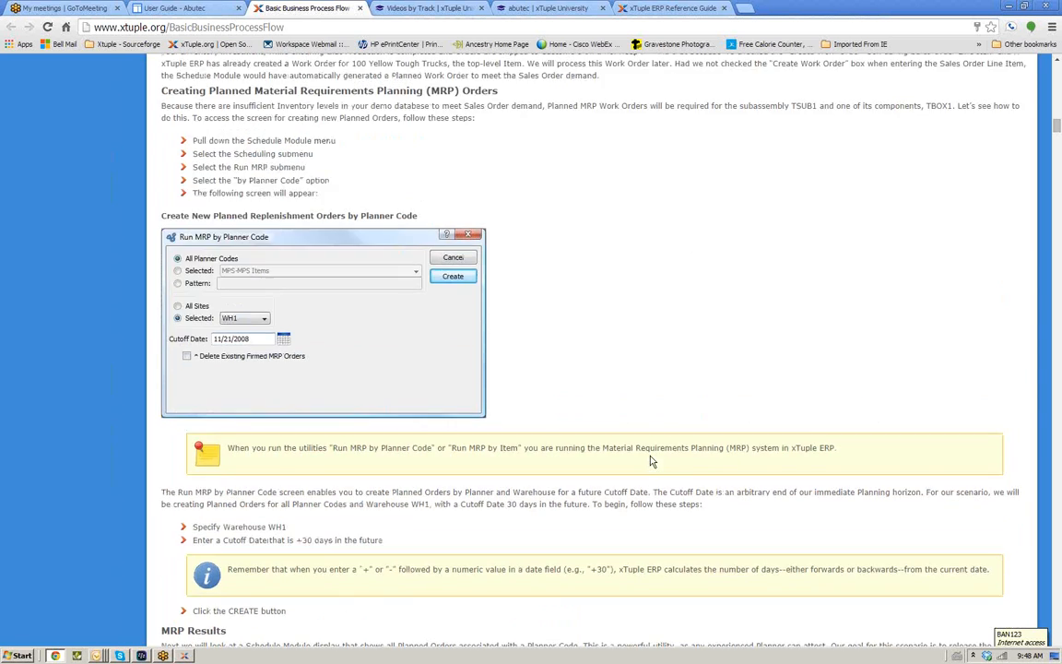
pyautogui.scroll(7, 651, 461)
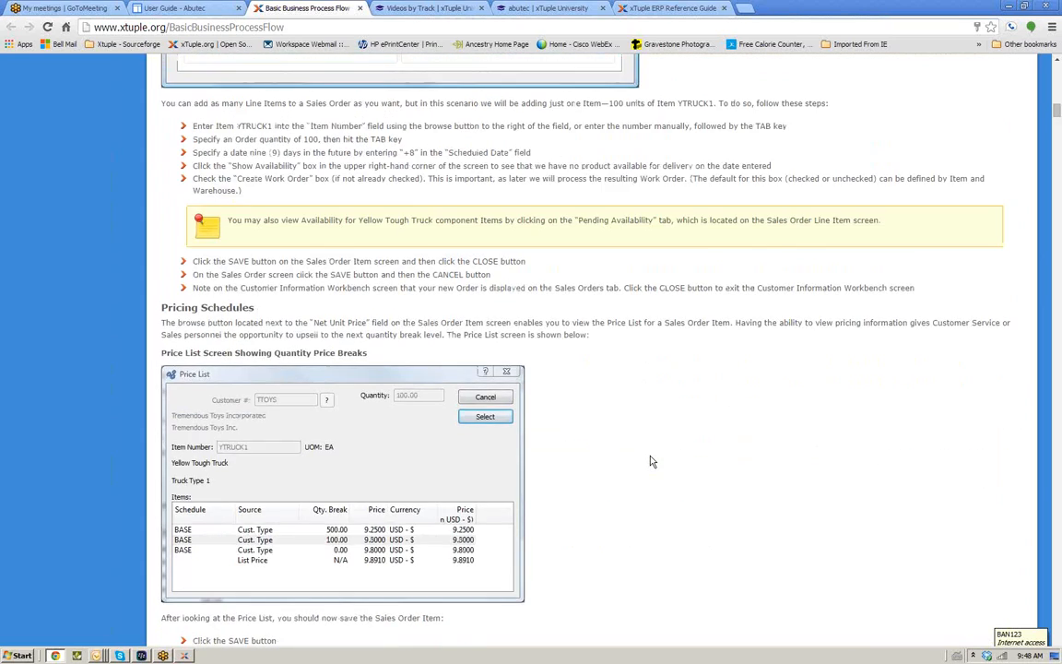
pyautogui.scroll(6, 651, 461)
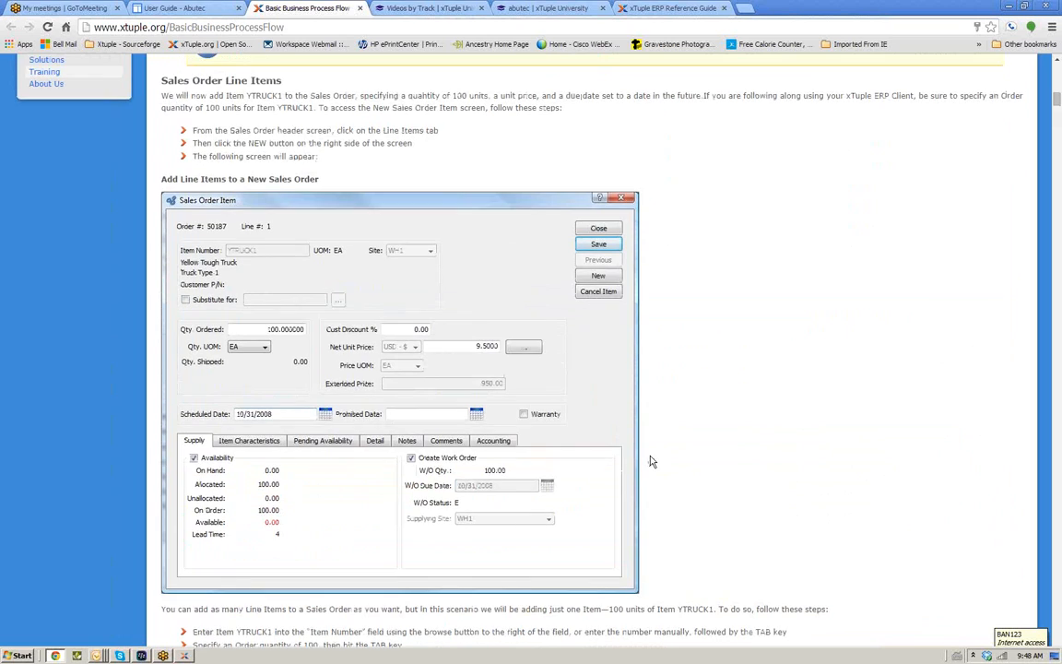
pyautogui.scroll(4, 650, 461)
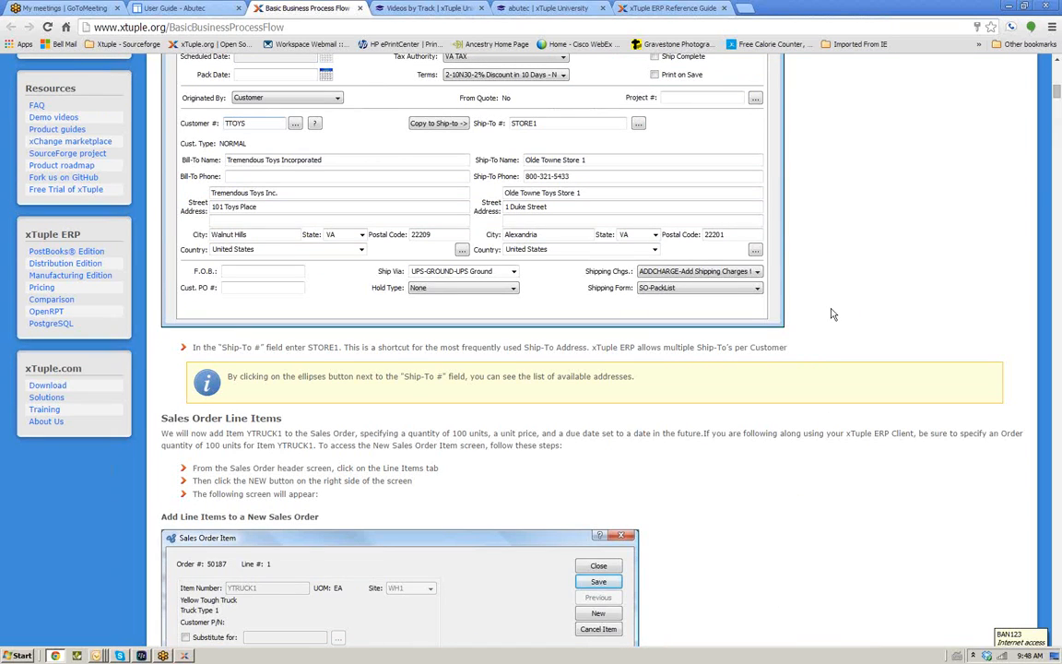
pyautogui.scroll(3, 830, 311)
pyautogui.scroll(6, 832, 314)
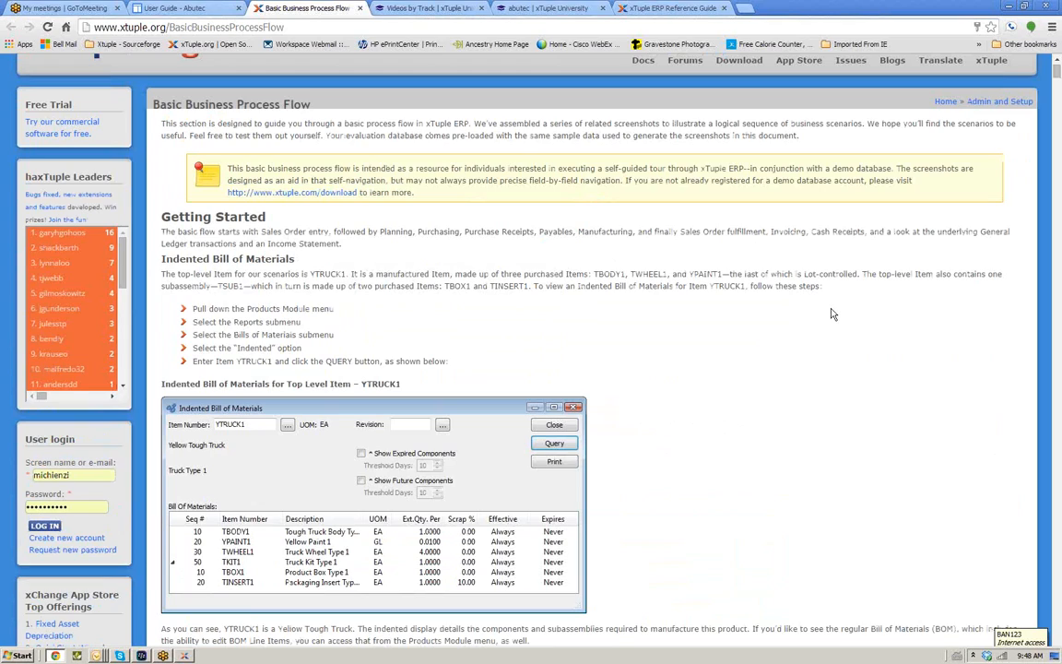
pyautogui.scroll(1, 832, 314)
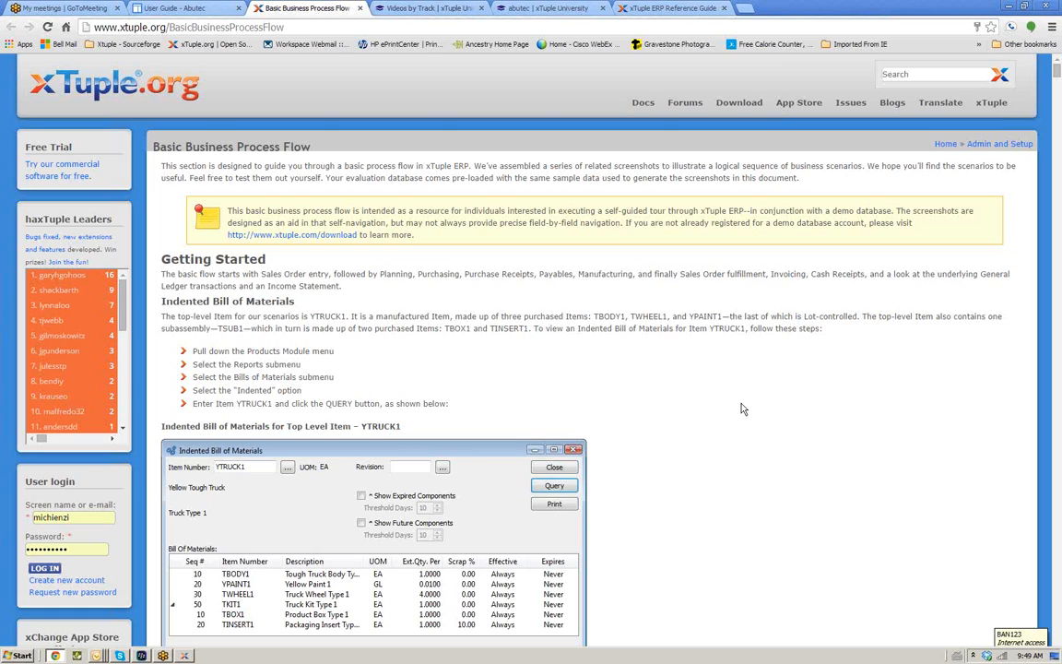
# Close the documentation and xTuple University browser tabs, leaving only GoToMeeting, and switch to the xTuple ERP client
pyautogui.click(359, 9)
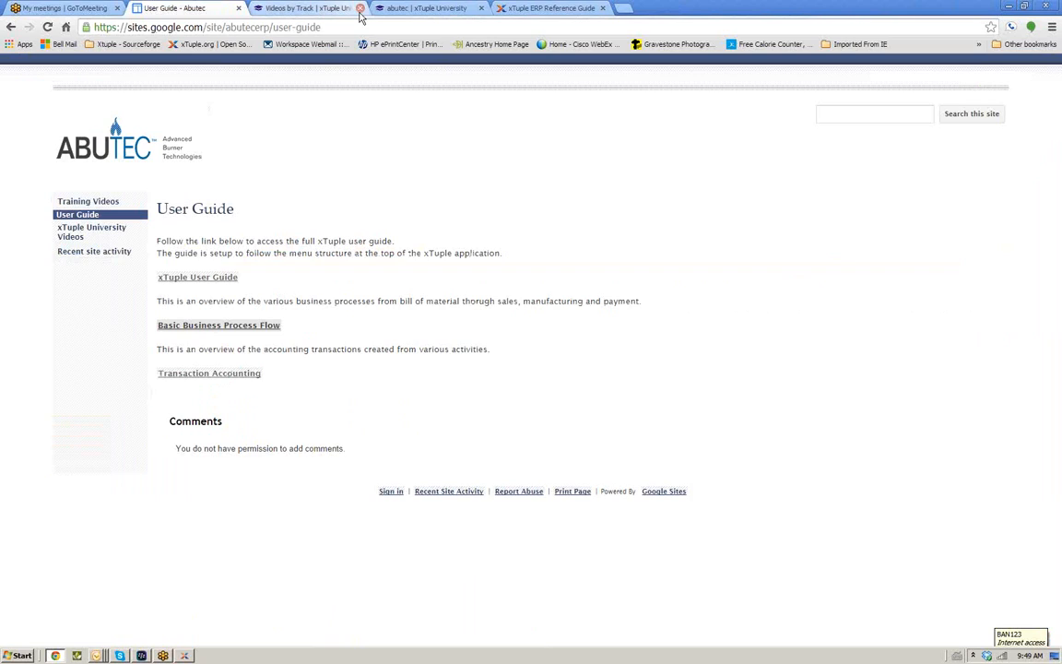
pyautogui.click(360, 9)
pyautogui.click(360, 9)
pyautogui.click(359, 9)
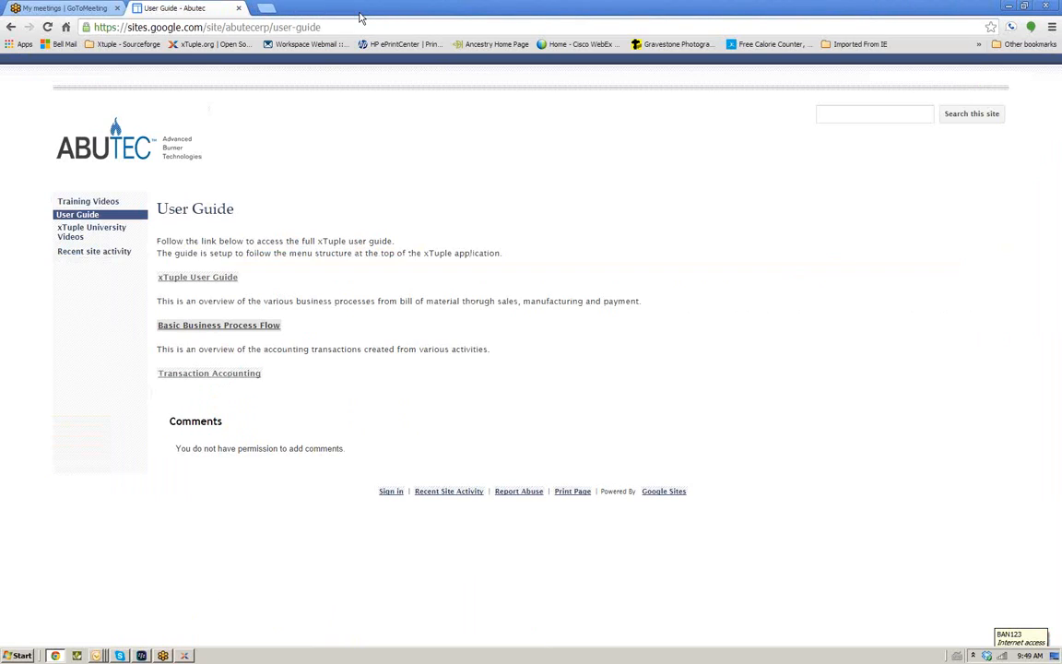
pyautogui.click(237, 8)
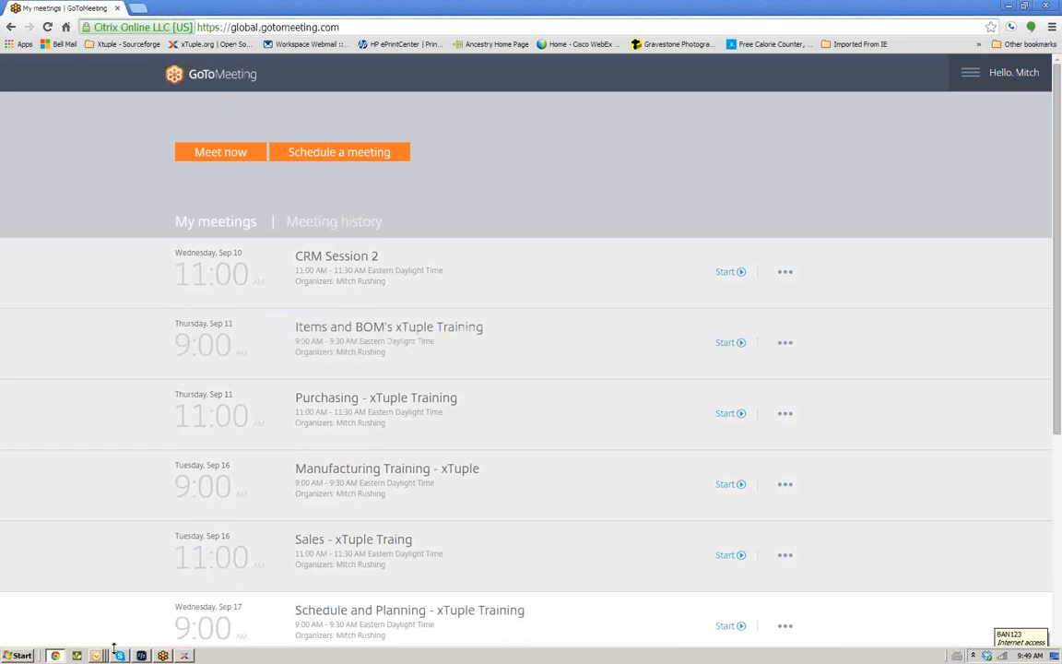
pyautogui.click(185, 655)
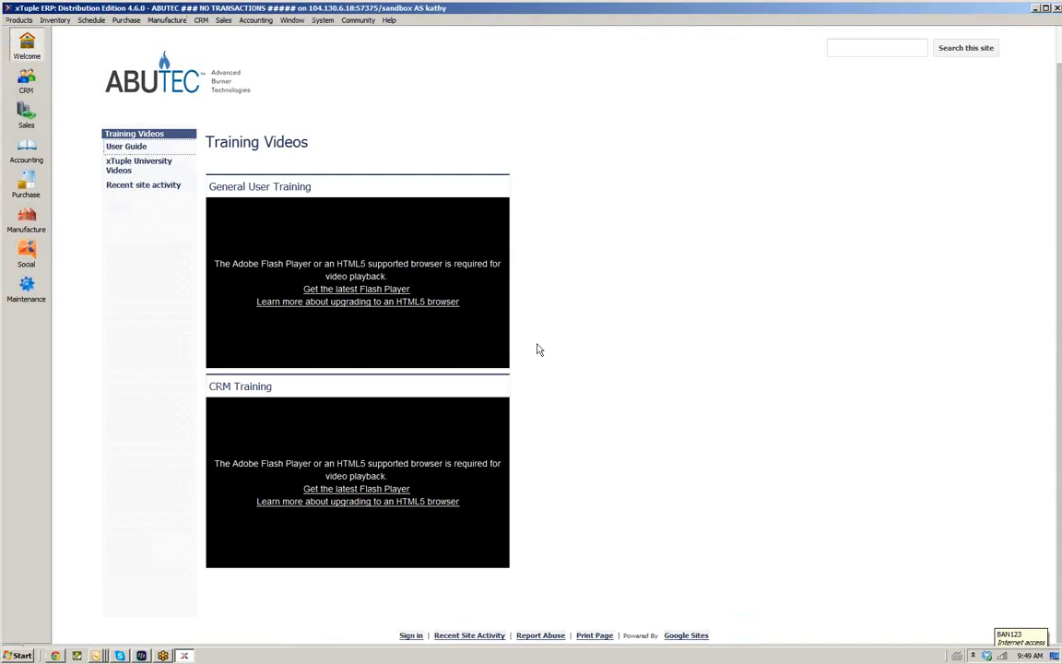